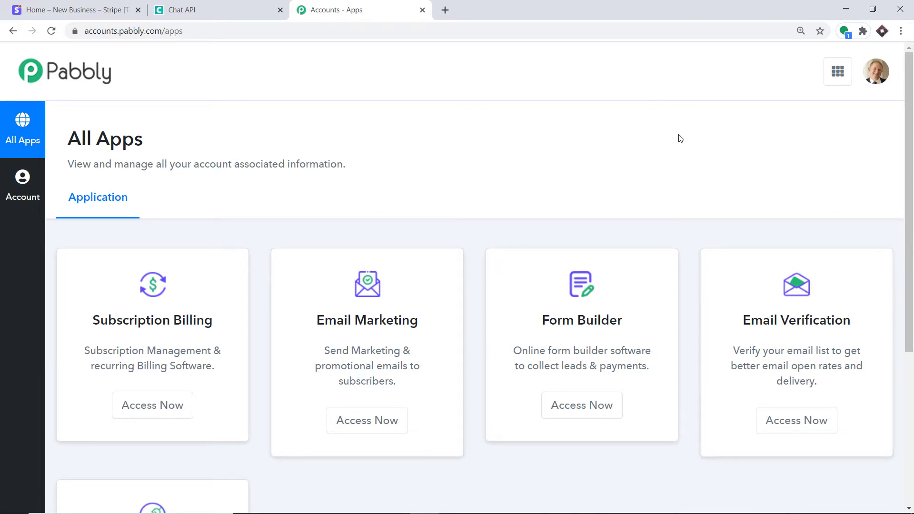
# From the Connect app, create a new workflow named 'Stripe To WhatsApp'
pyautogui.scroll(-5, 678, 138)
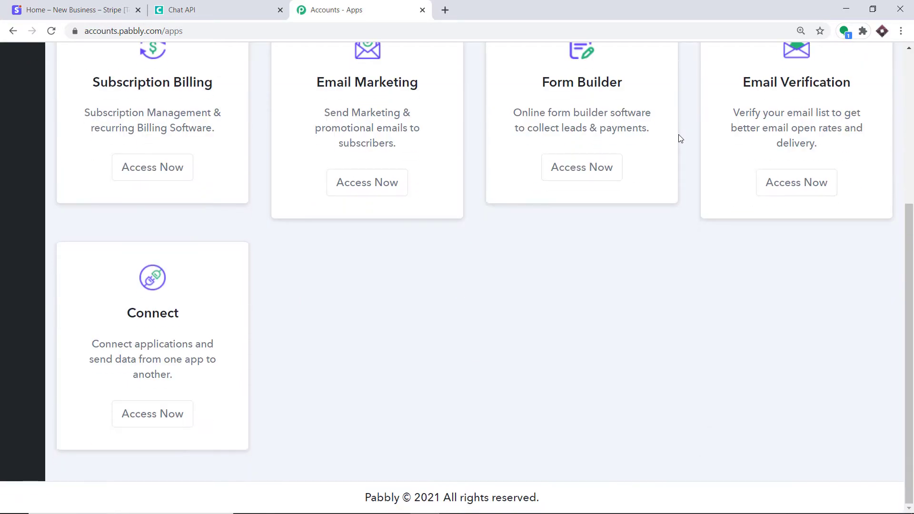
pyautogui.click(168, 414)
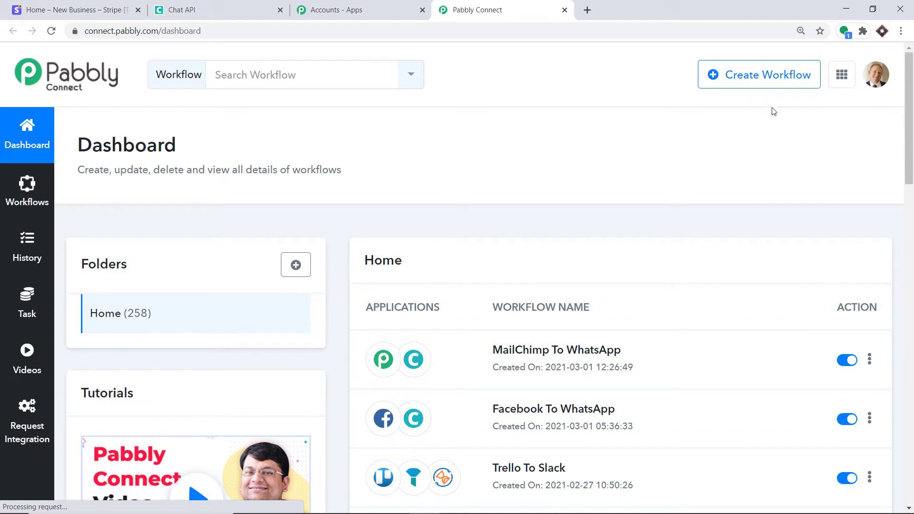
pyautogui.click(762, 82)
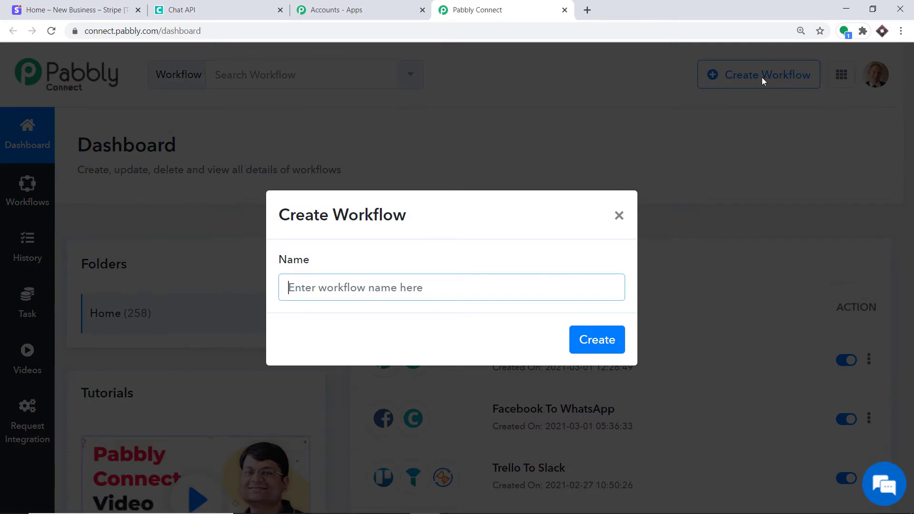
pyautogui.write('Stripe T')
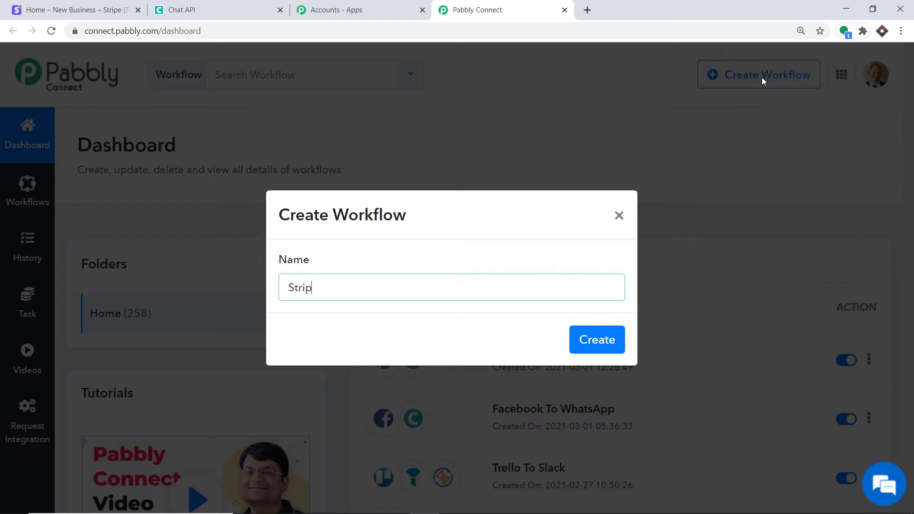
pyautogui.write('o WhatsApp')
pyautogui.click(578, 334)
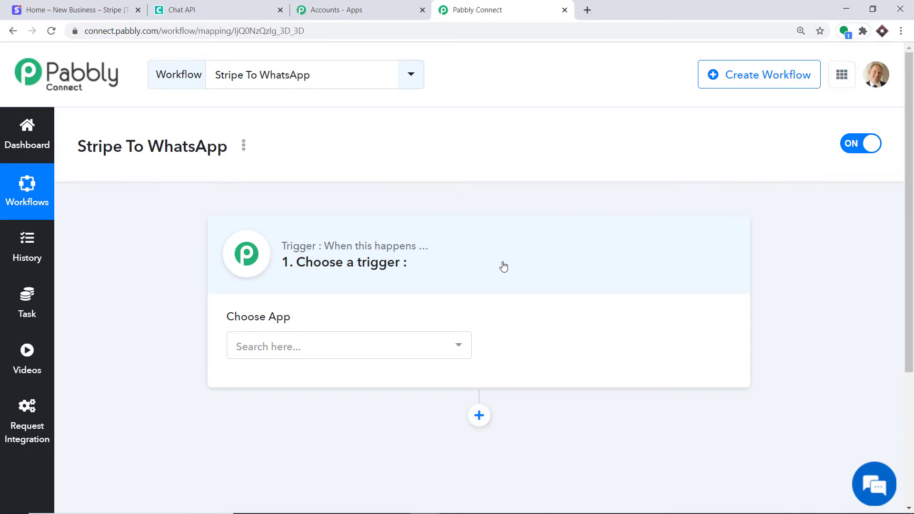
# Choose Stripe as the trigger app with the New Charge event, then switch to the Stripe dashboard
pyautogui.click(354, 345)
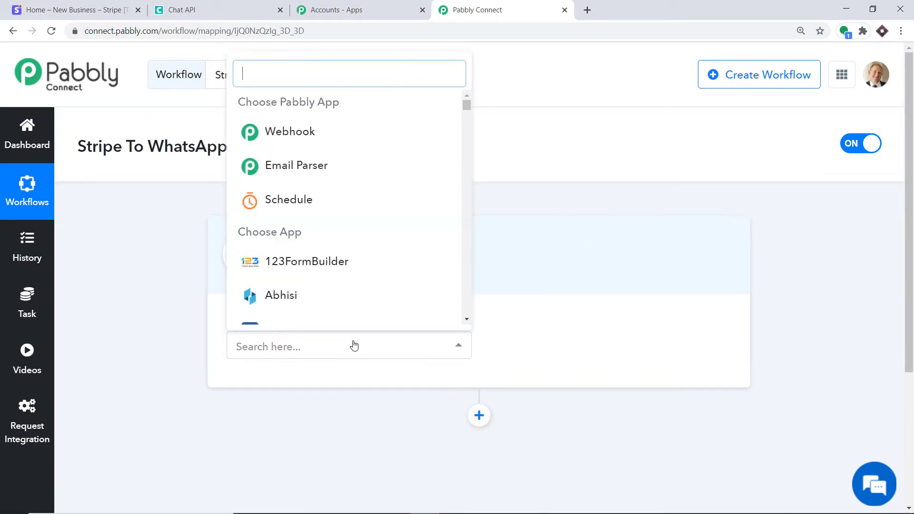
pyautogui.write('stripe')
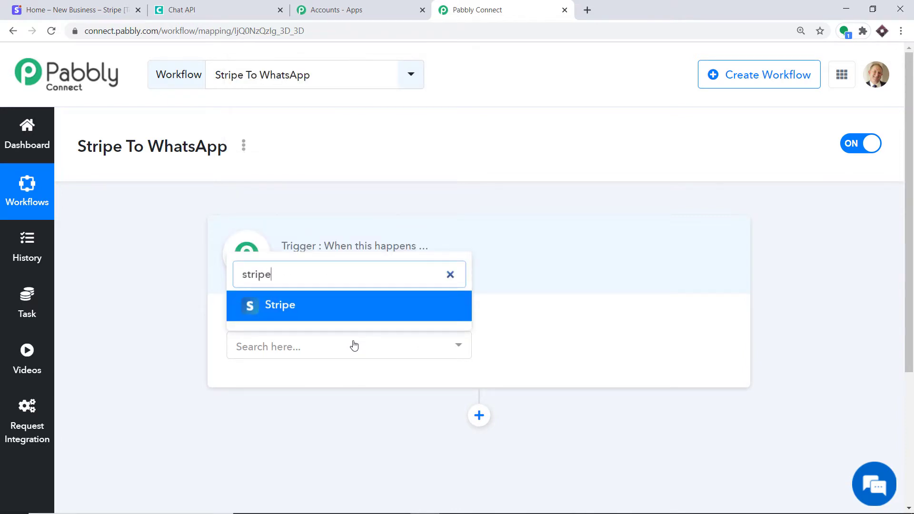
pyautogui.click(308, 306)
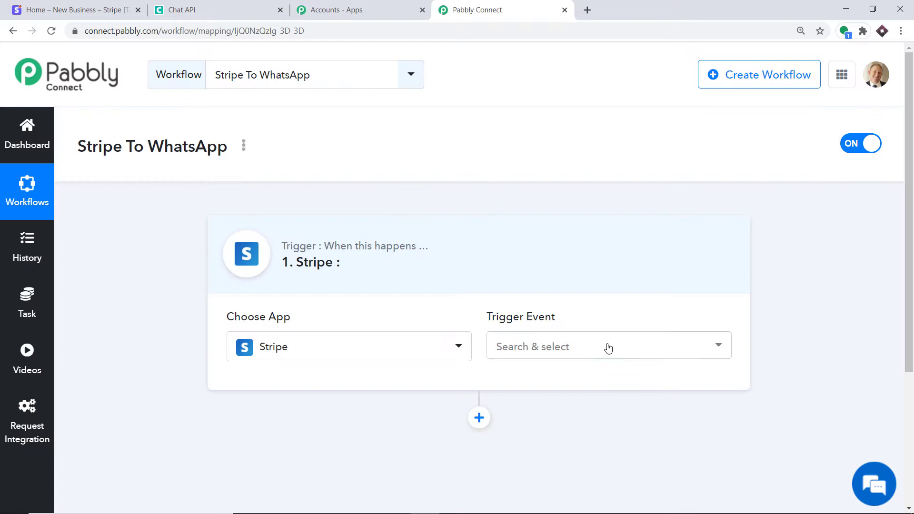
pyautogui.click(607, 347)
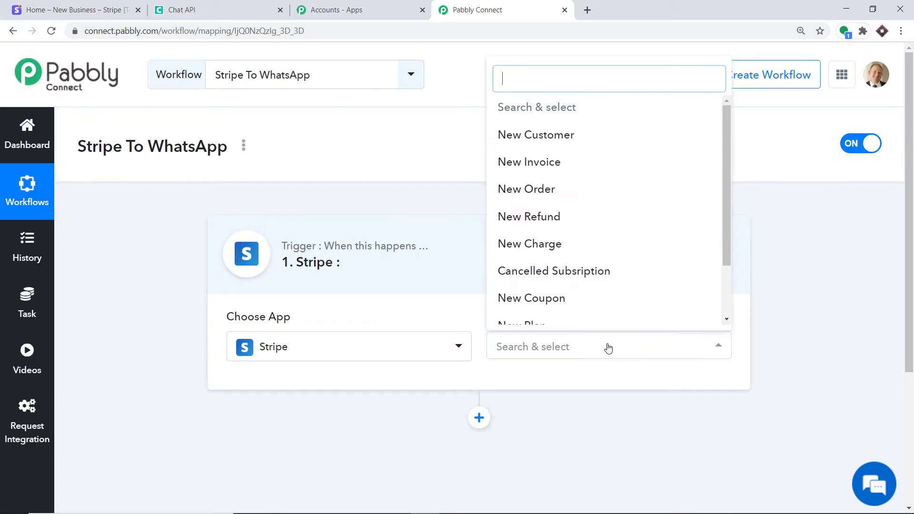
pyautogui.click(591, 257)
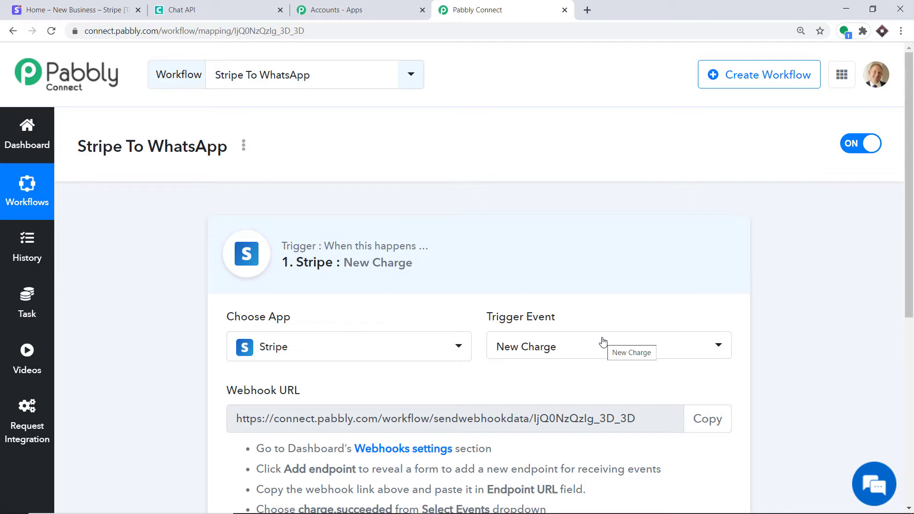
pyautogui.click(603, 341)
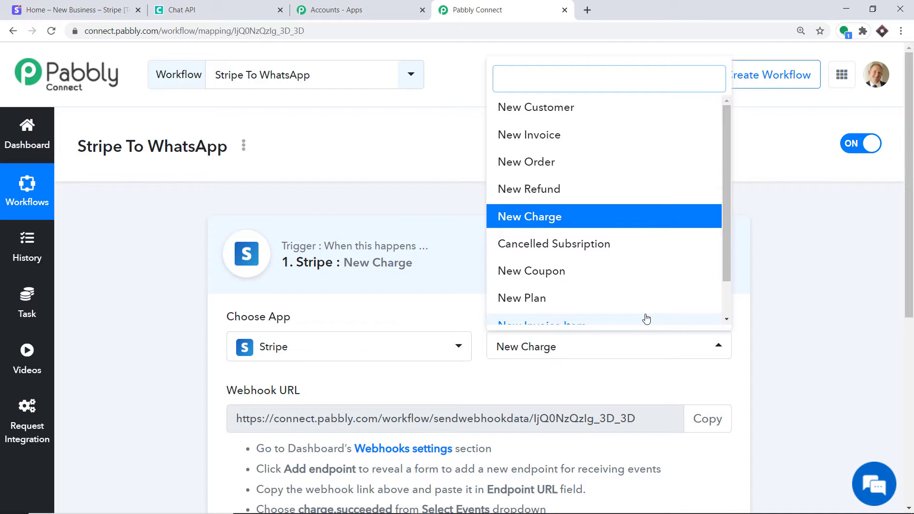
pyautogui.click(529, 383)
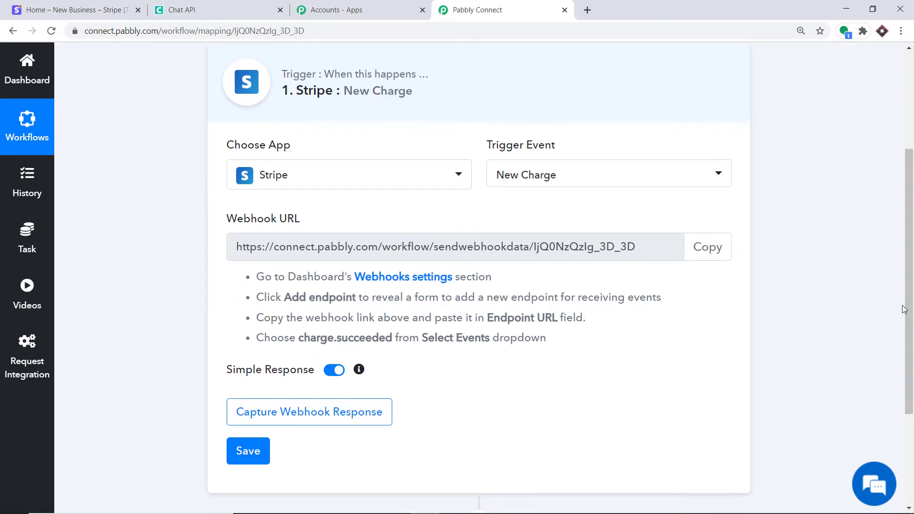
pyautogui.click(76, 5)
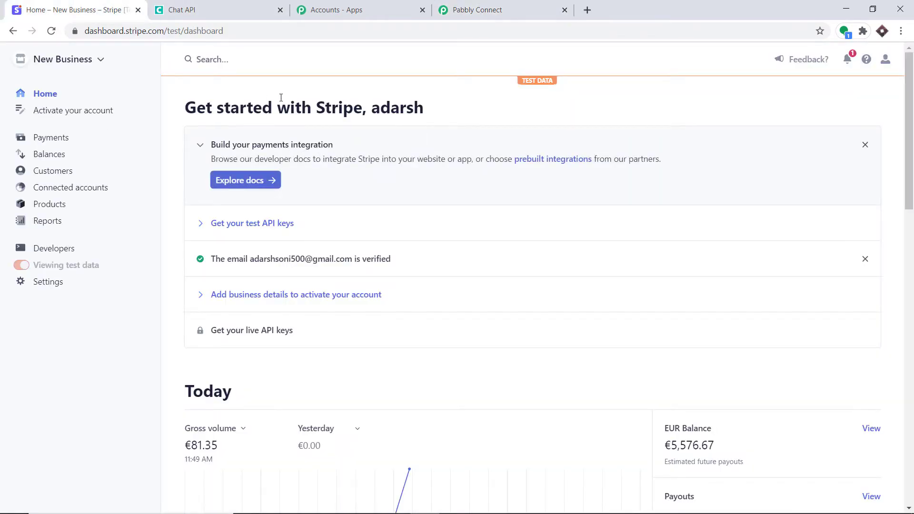
# Go to Stripe's Developers > Webhooks page and start a new endpoint
pyautogui.click(49, 252)
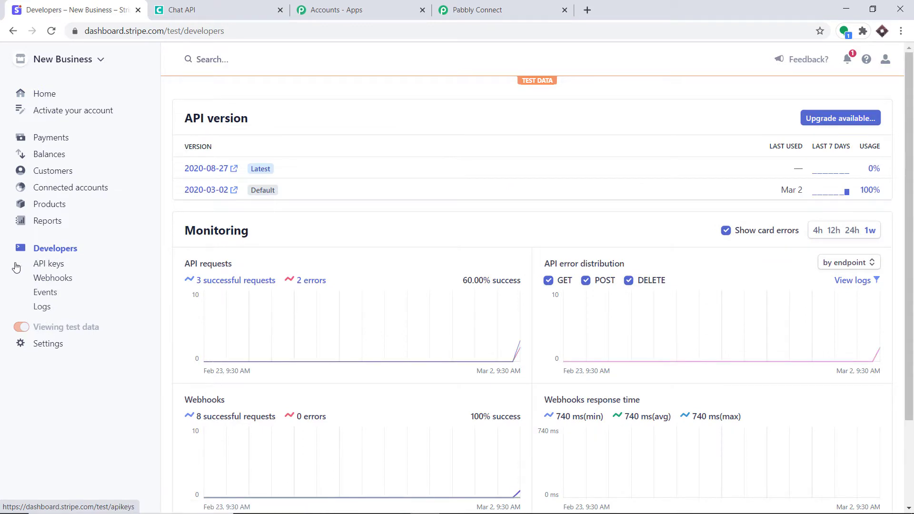
pyautogui.click(49, 279)
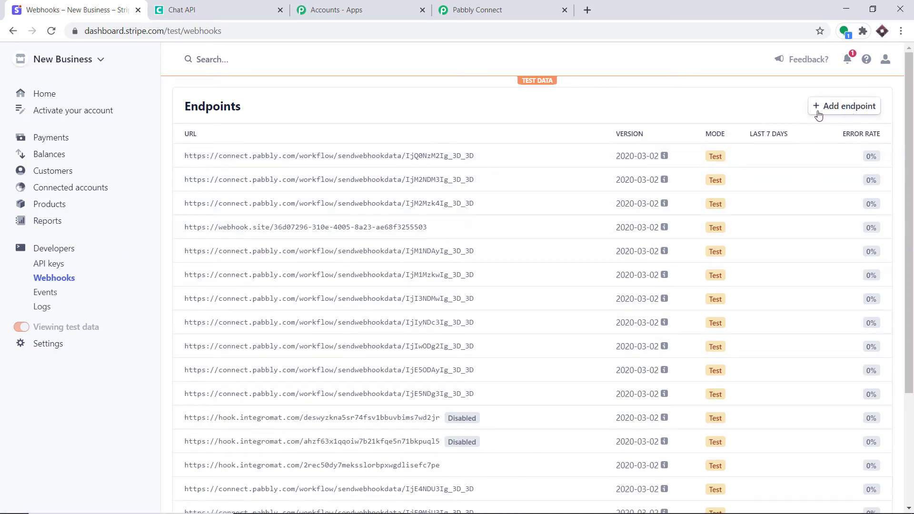
pyautogui.click(839, 110)
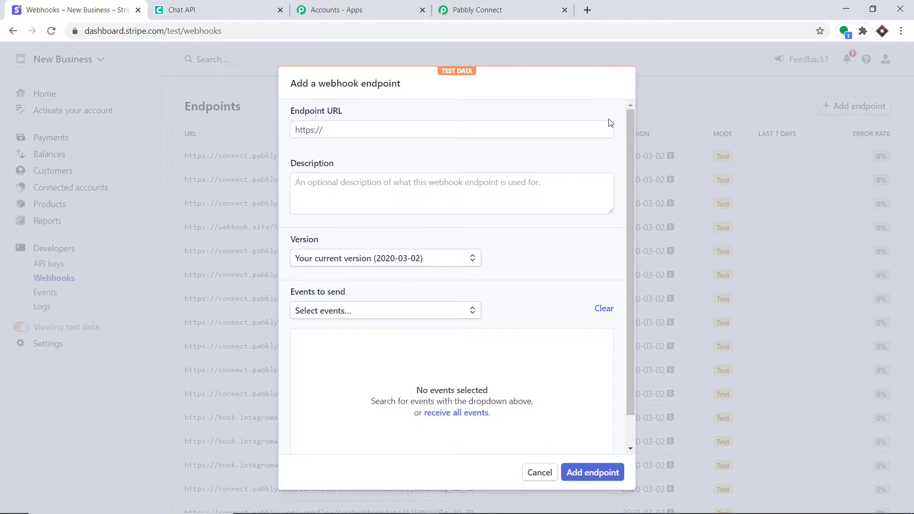
# Clear the Endpoint URL field and copy the workflow's webhook URL from Pabbly Connect
pyautogui.click(332, 132)
pyautogui.hotkey('ctrl', 'a')
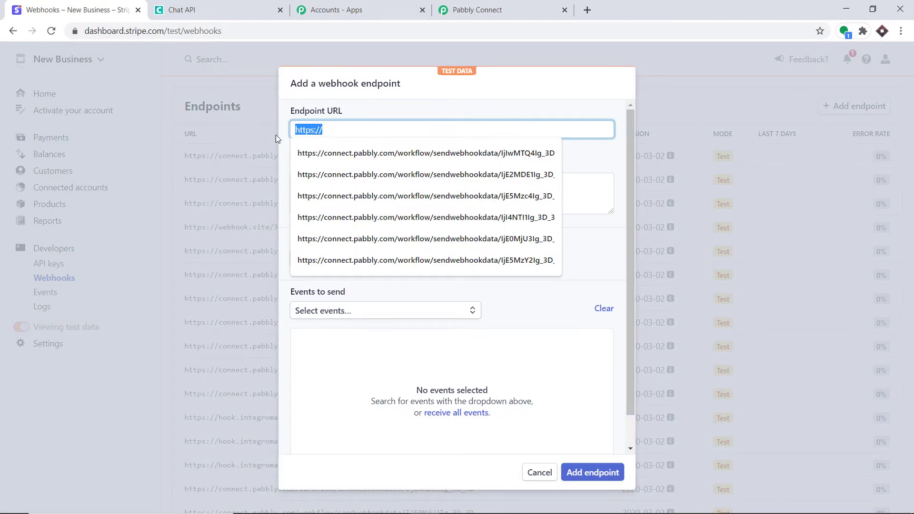
pyautogui.press('Escape')
pyautogui.press('BackSpace')
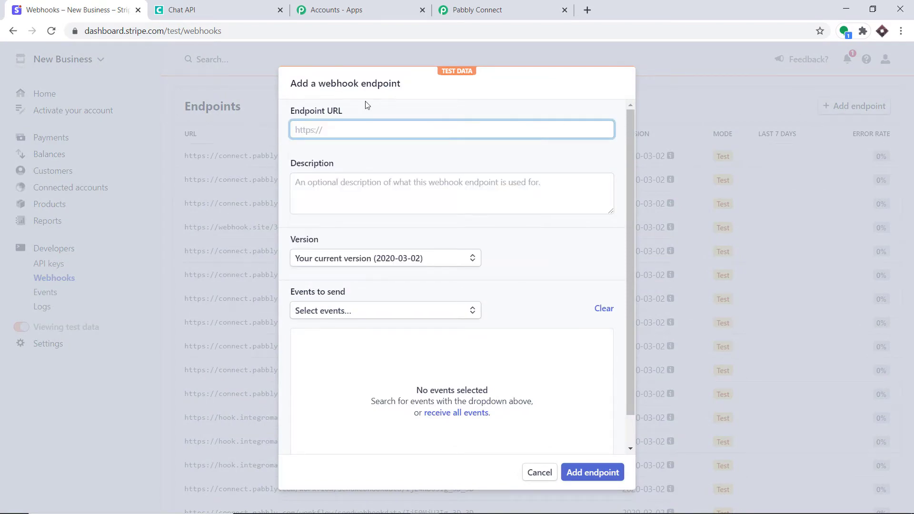
pyautogui.click(536, 5)
pyautogui.click(706, 246)
pyautogui.hotkey('ctrl', 'c')
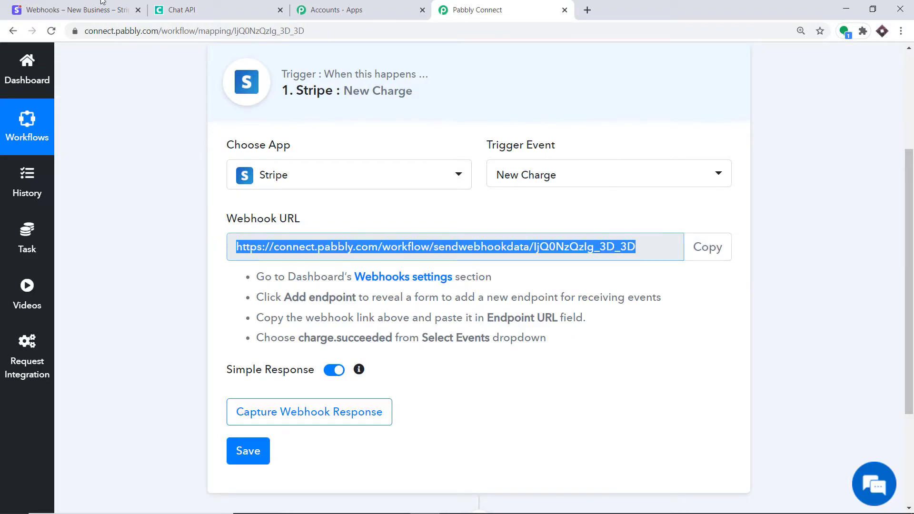
pyautogui.click(72, 10)
# Paste the Pabbly webhook URL into Stripe's Endpoint URL field
pyautogui.click(308, 124)
pyautogui.rightClick(308, 125)
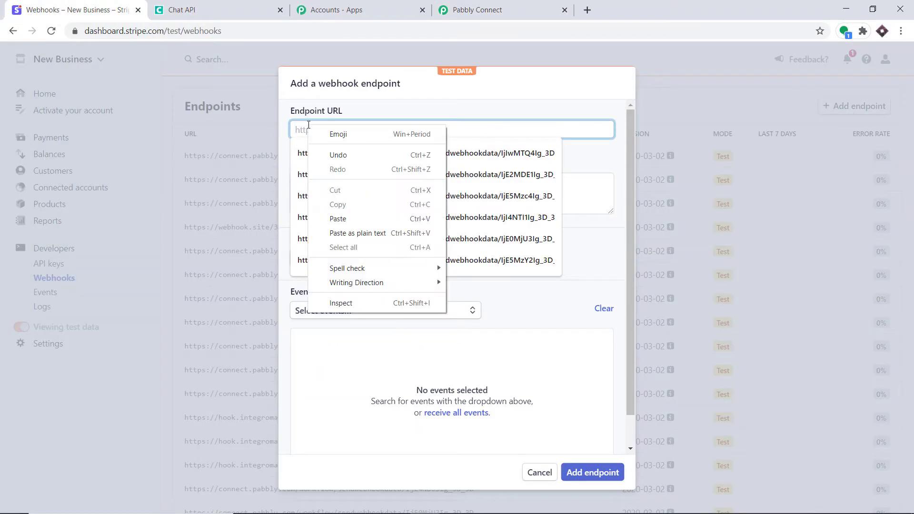
pyautogui.click(308, 126)
pyautogui.rightClick(307, 127)
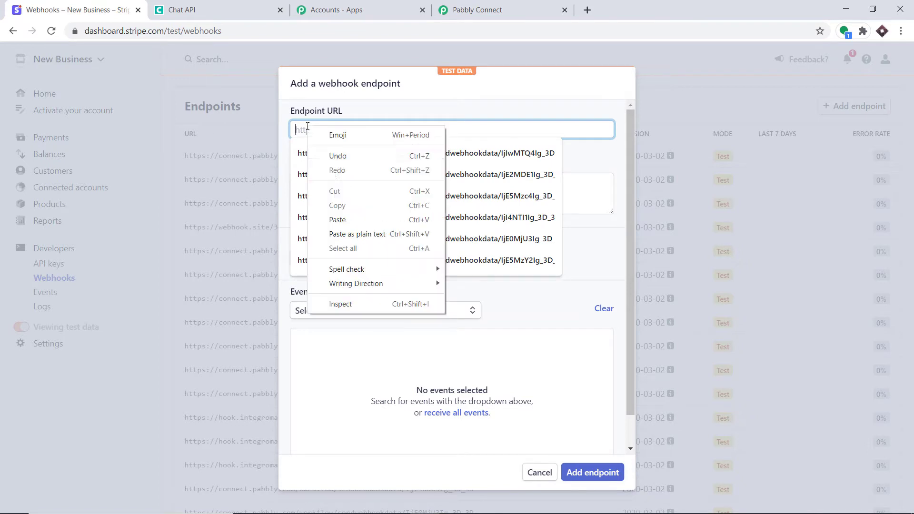
pyautogui.click(337, 217)
pyautogui.click(388, 101)
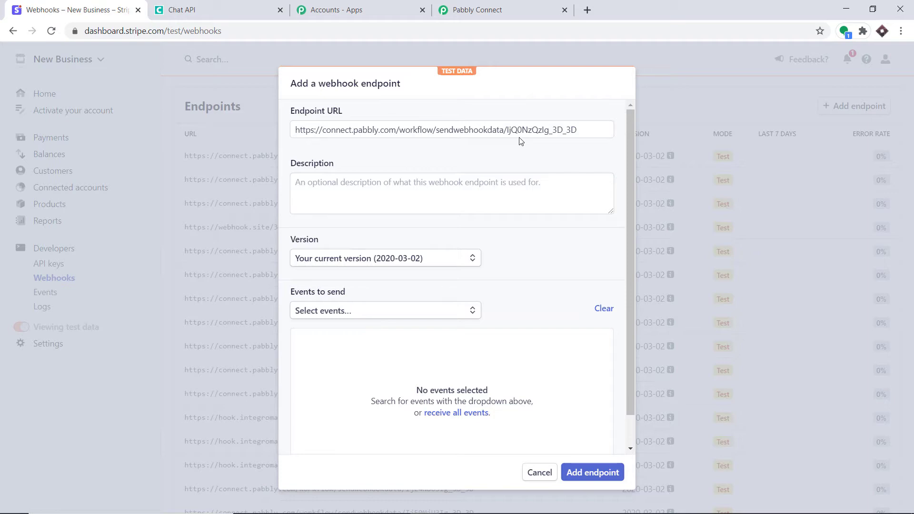
pyautogui.click(480, 9)
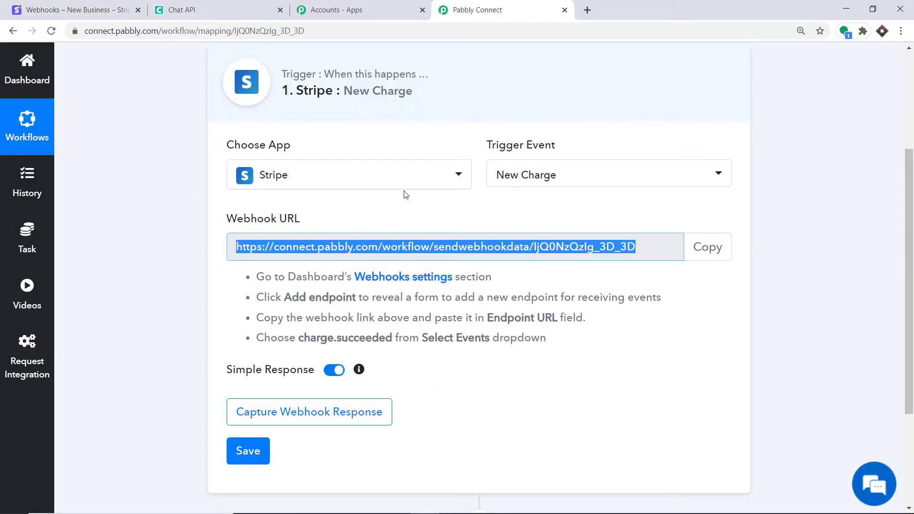
pyautogui.click(71, 10)
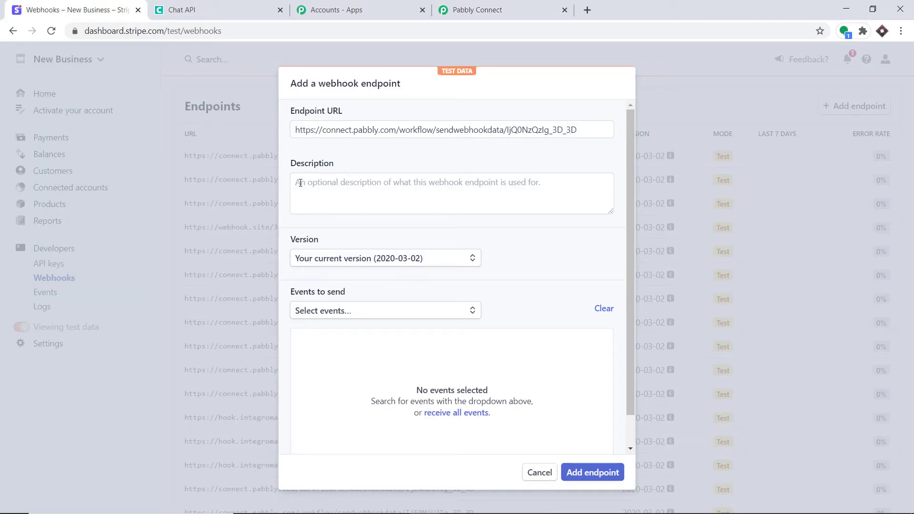
# Select charge.succeeded as the event to send and add the endpoint
pyautogui.click(373, 196)
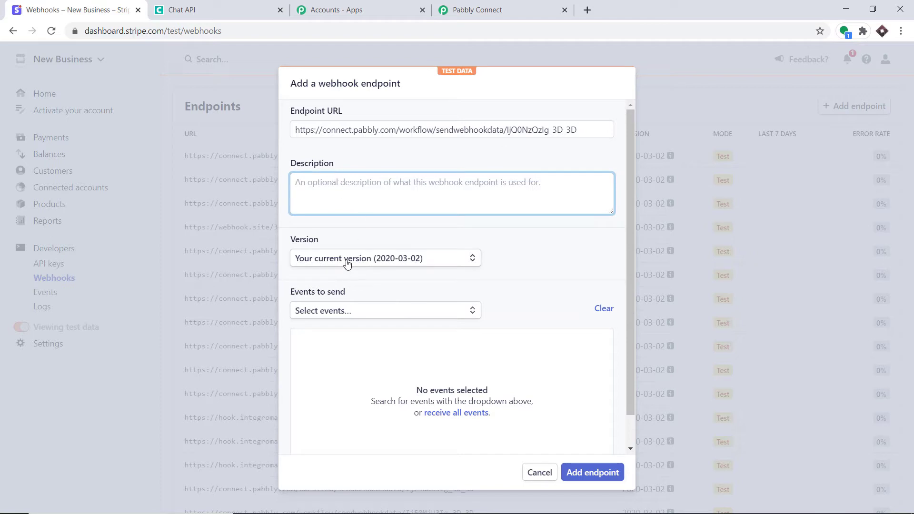
pyautogui.click(339, 313)
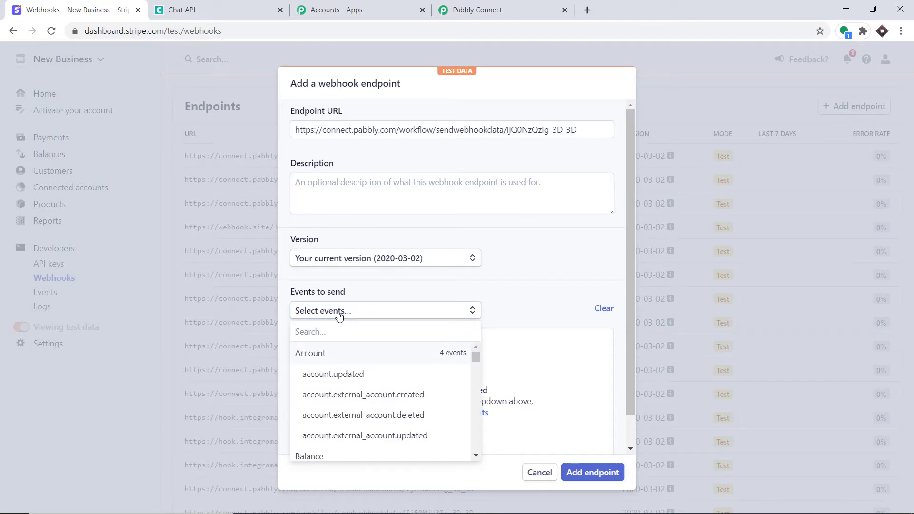
pyautogui.write('cha')
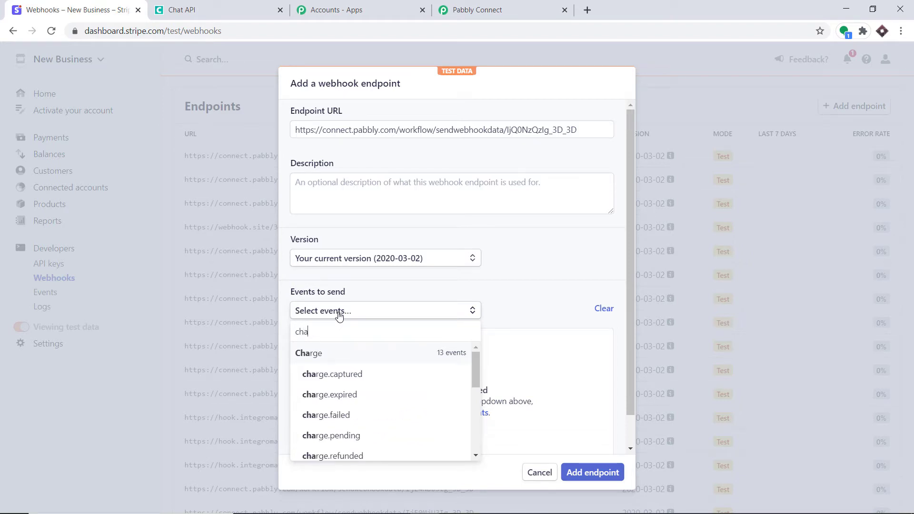
pyautogui.write('rge')
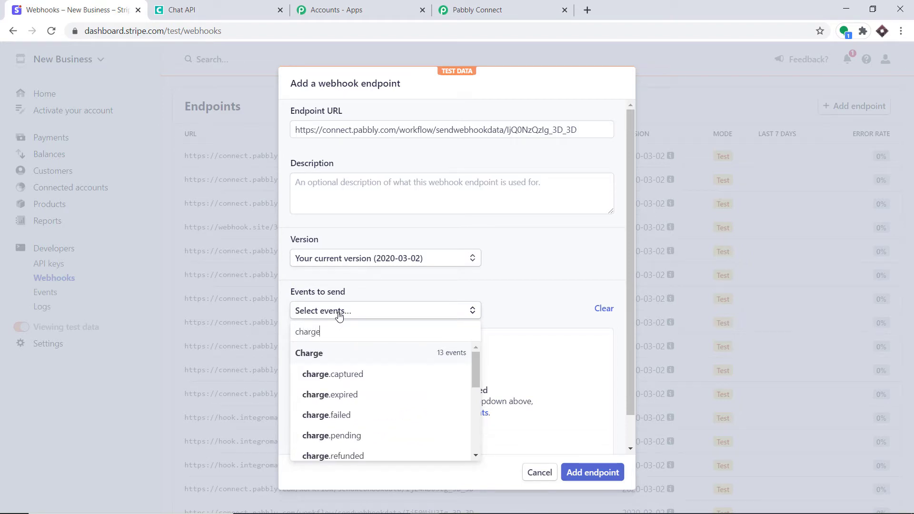
pyautogui.write(' su')
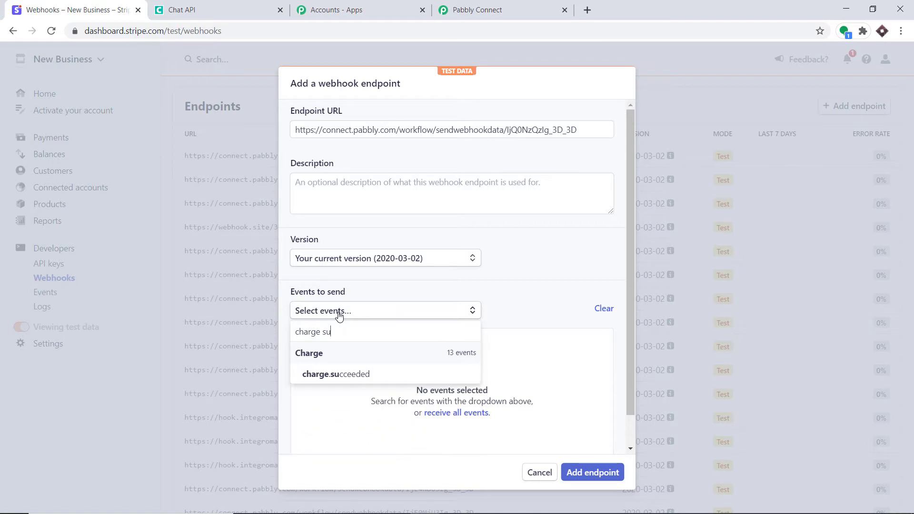
pyautogui.click(339, 377)
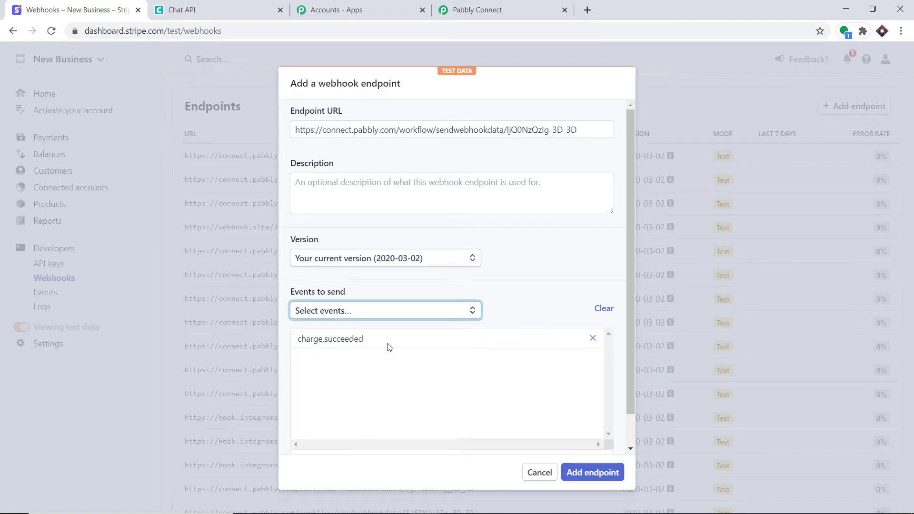
pyautogui.click(587, 473)
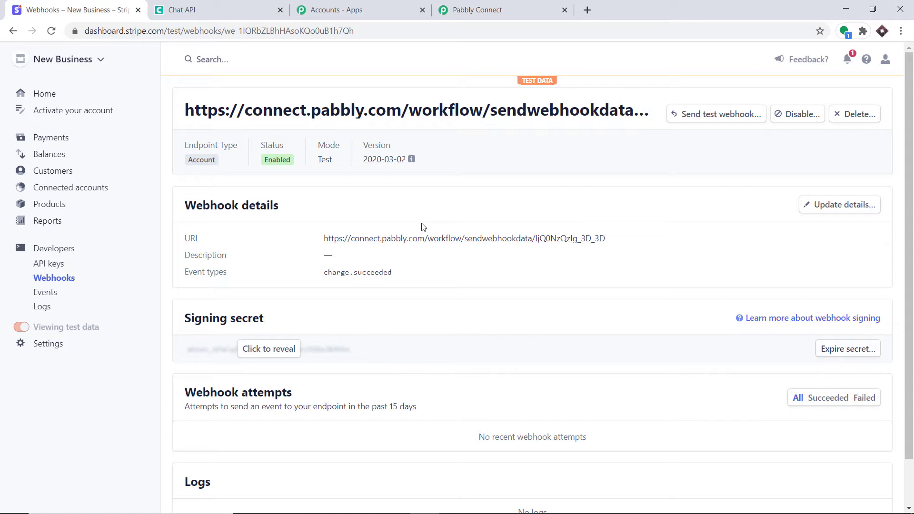
# Start Capture Webhook Response in Pabbly Connect, then open Stripe's Payments list
pyautogui.click(536, 6)
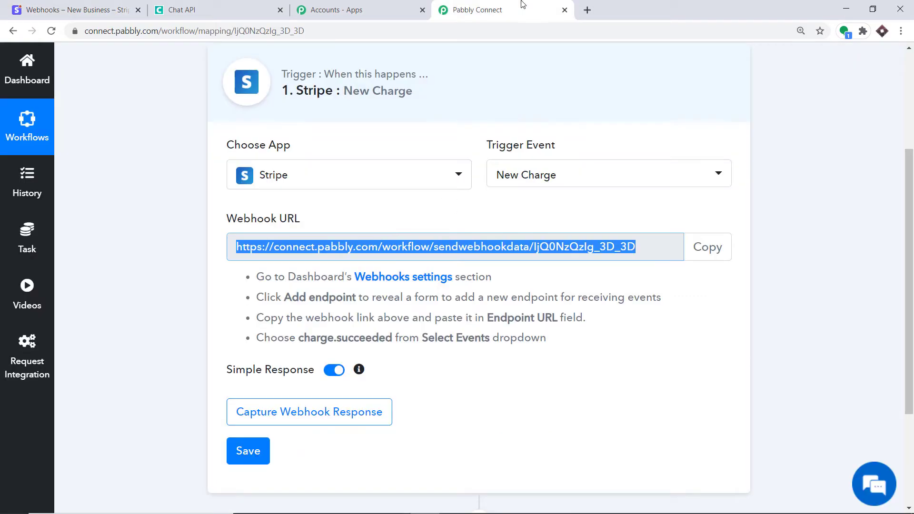
pyautogui.click(336, 412)
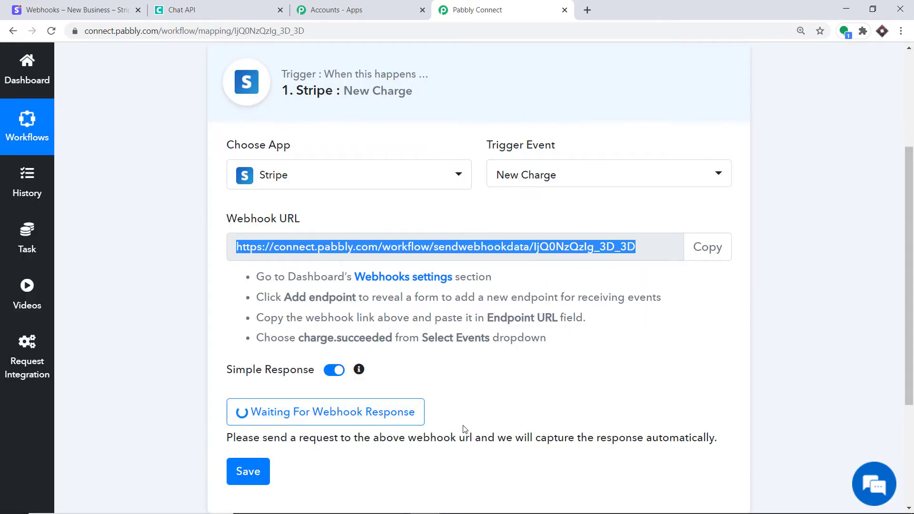
pyautogui.click(39, 12)
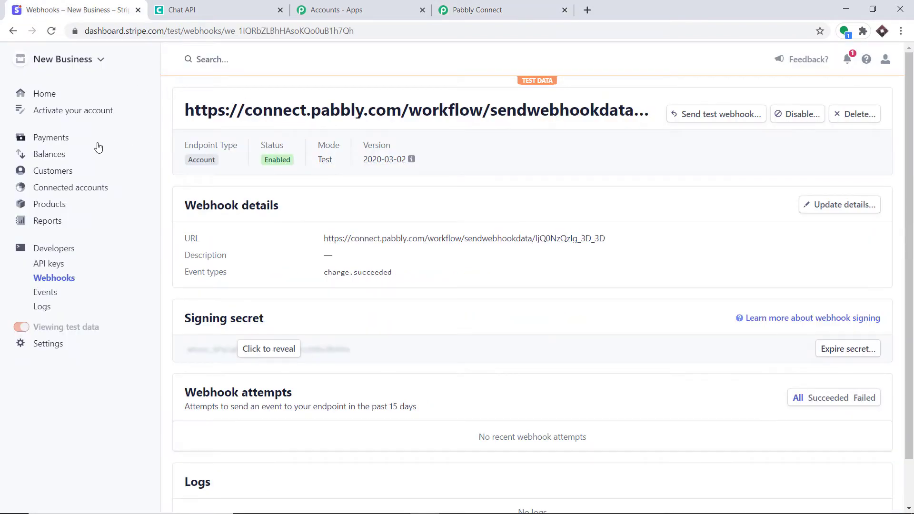
pyautogui.click(51, 139)
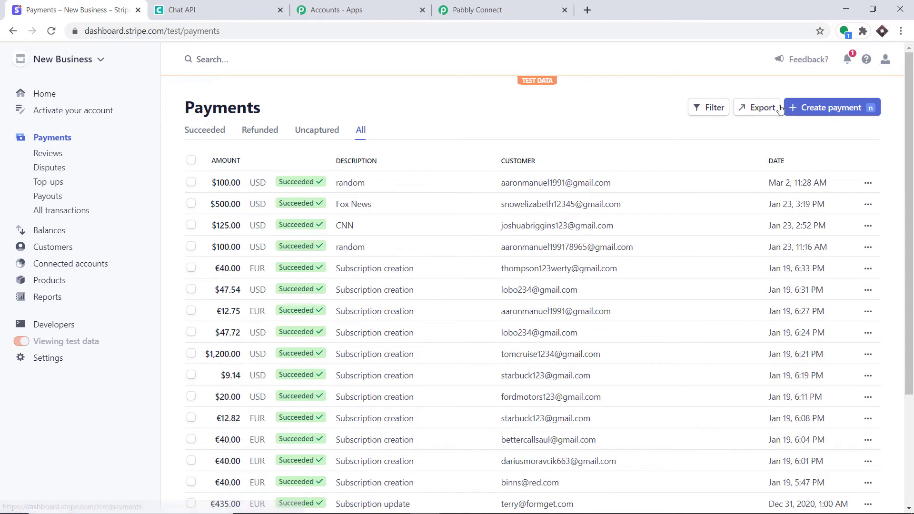
# Create a new payment with amount 100 in USD
pyautogui.click(809, 117)
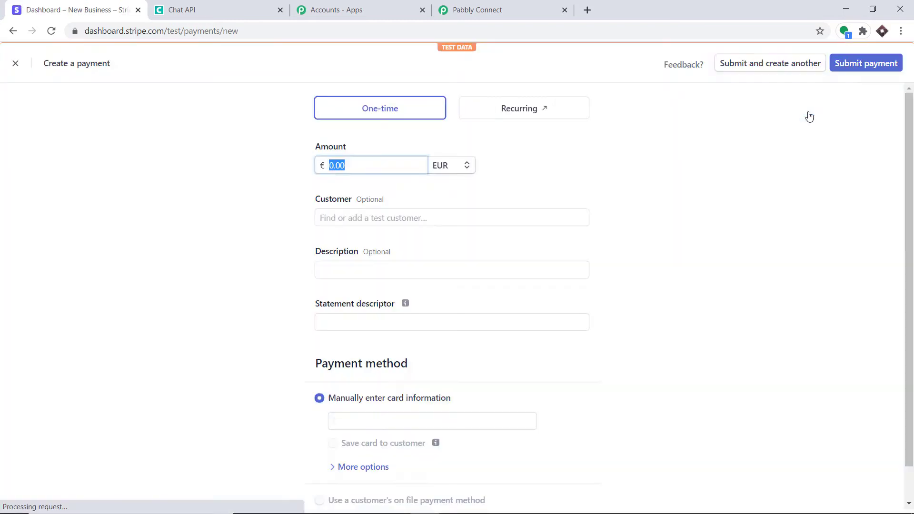
pyautogui.click(357, 171)
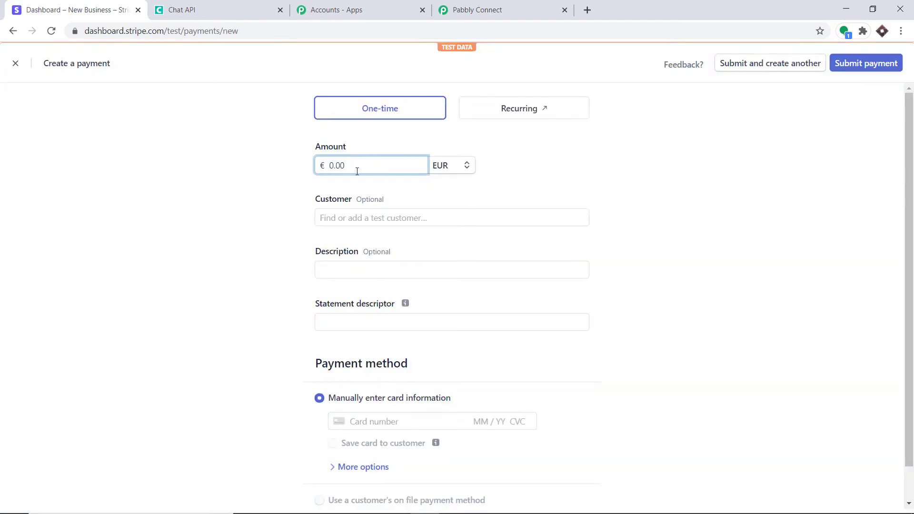
pyautogui.press('Home')
pyautogui.write('100')
pyautogui.click(445, 167)
pyautogui.click(483, 209)
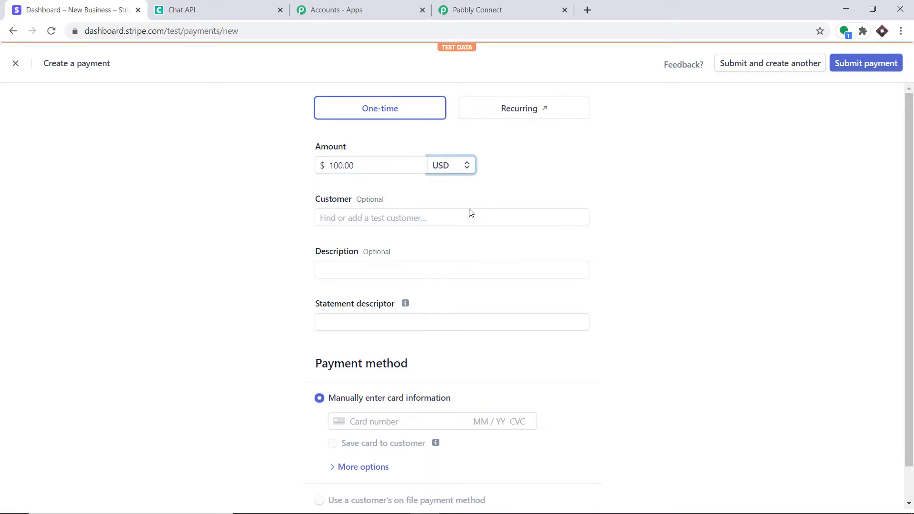
# Add a new customer, filling name, e-mail and phone from suggestions and description 'random'
pyautogui.click(349, 221)
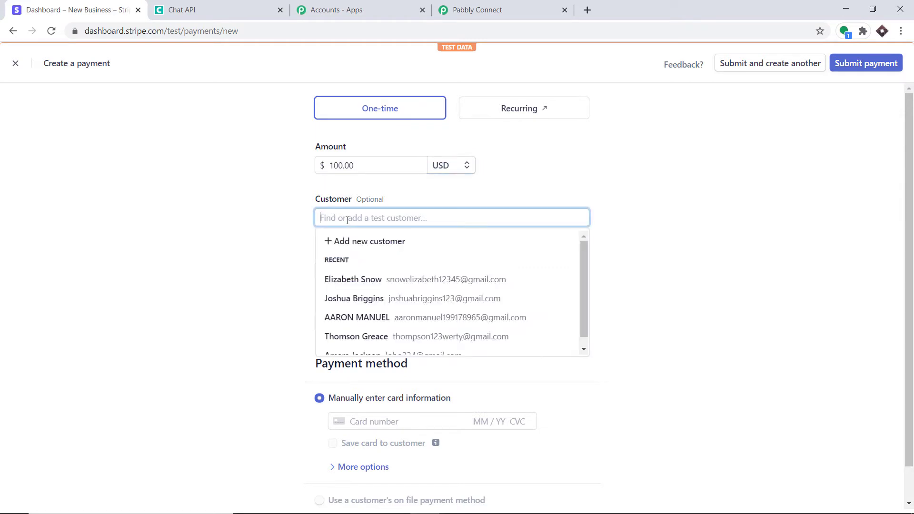
pyautogui.click(351, 241)
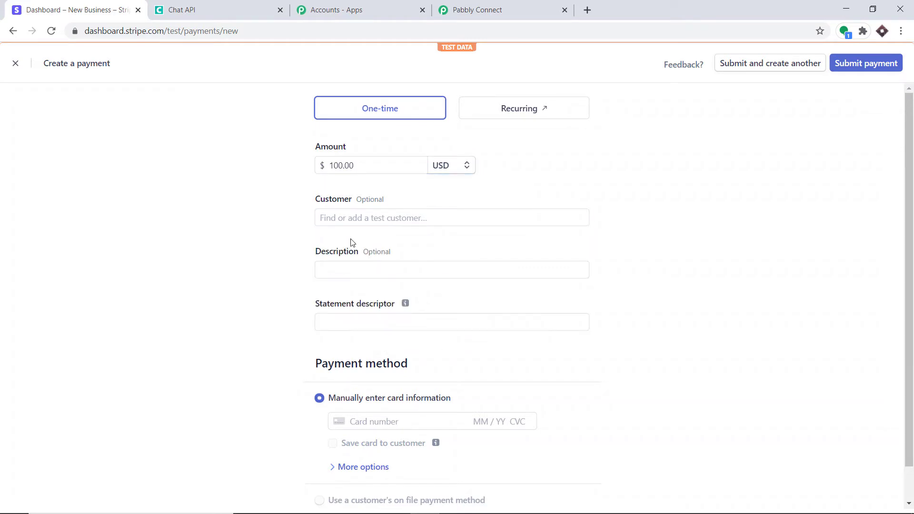
pyautogui.click(360, 166)
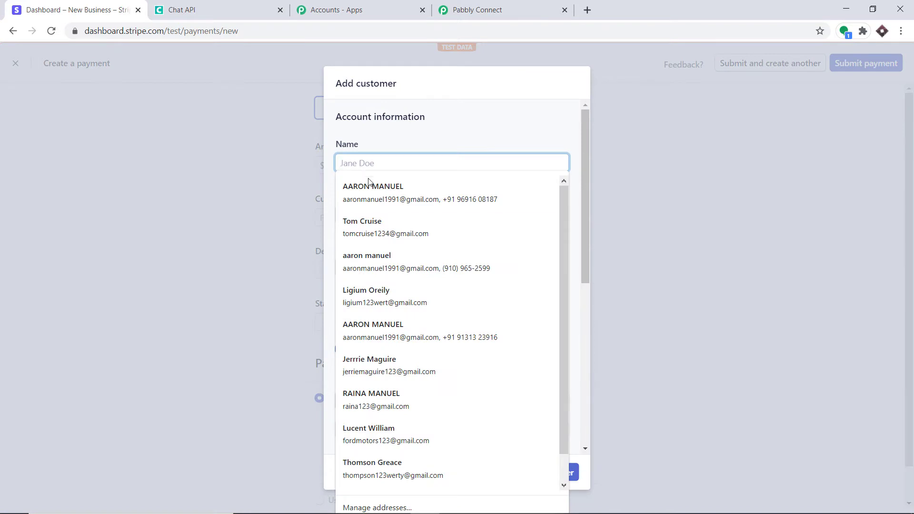
pyautogui.click(370, 187)
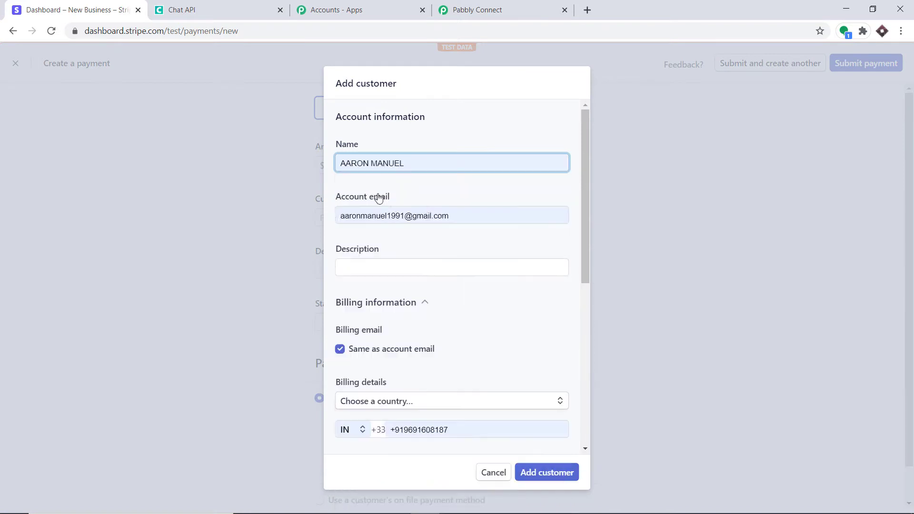
pyautogui.click(358, 269)
pyautogui.click(363, 289)
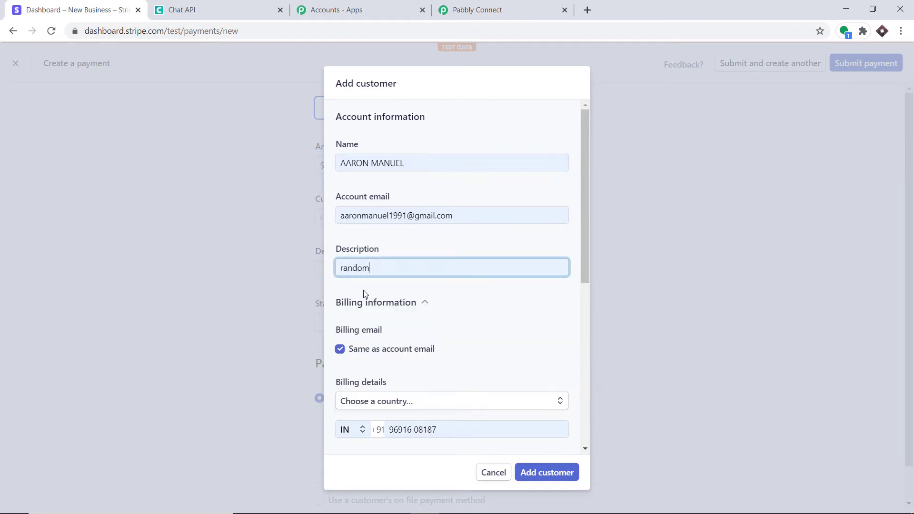
pyautogui.scroll(-2, 419, 296)
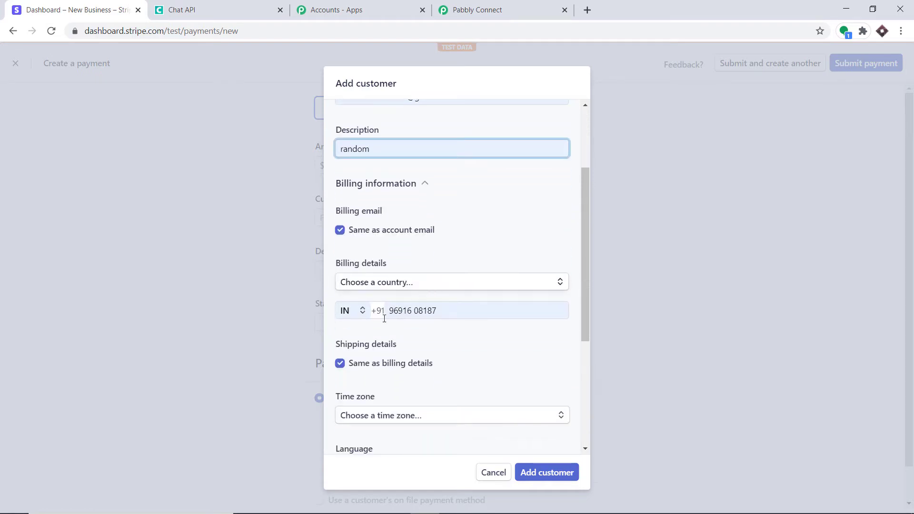
# Enter the customer's billing address in India, city Bhopal, state Madhya Pradesh
pyautogui.click(380, 284)
pyautogui.write('india')
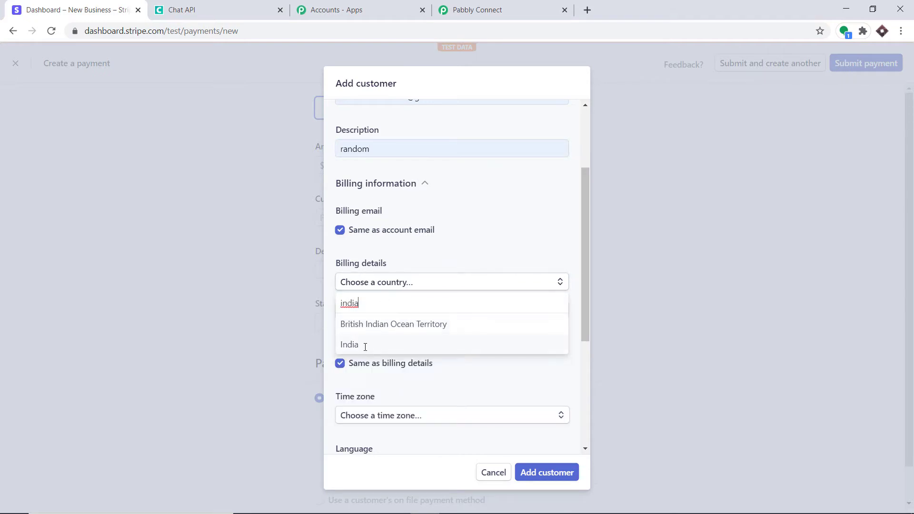
pyautogui.click(366, 346)
pyautogui.click(376, 309)
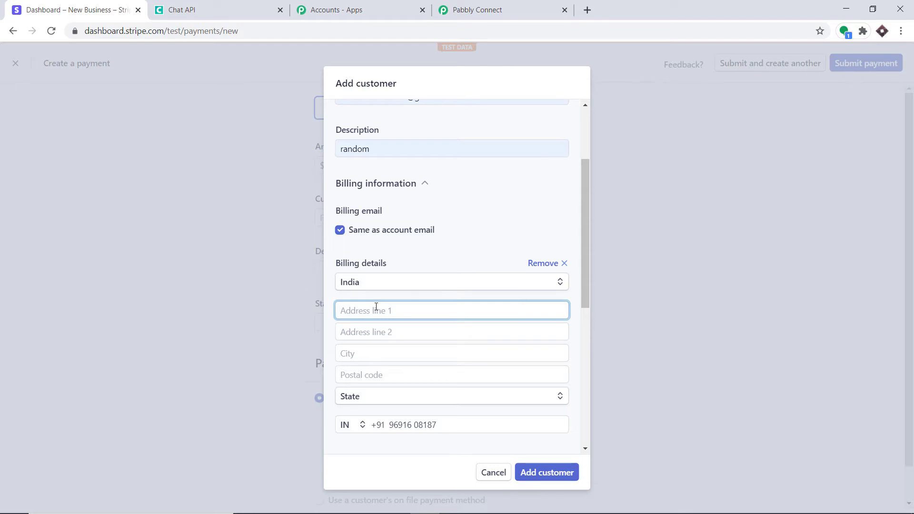
pyautogui.click(379, 334)
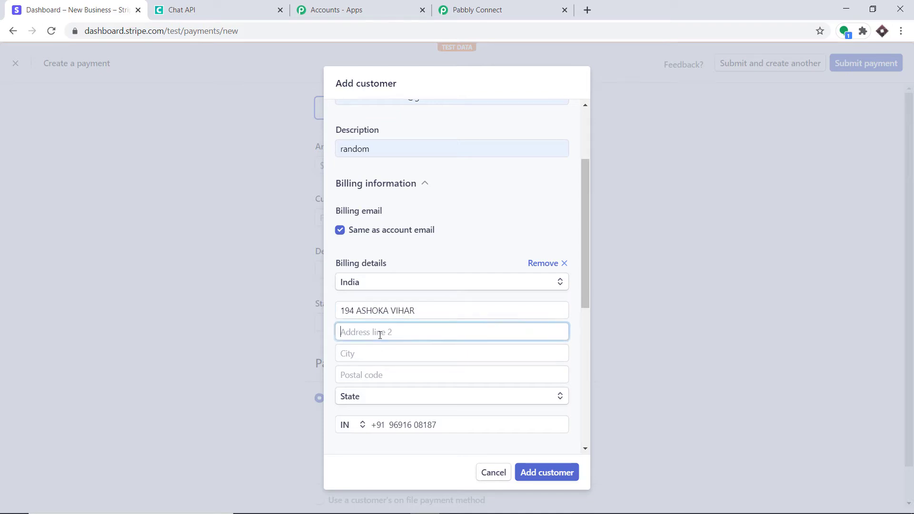
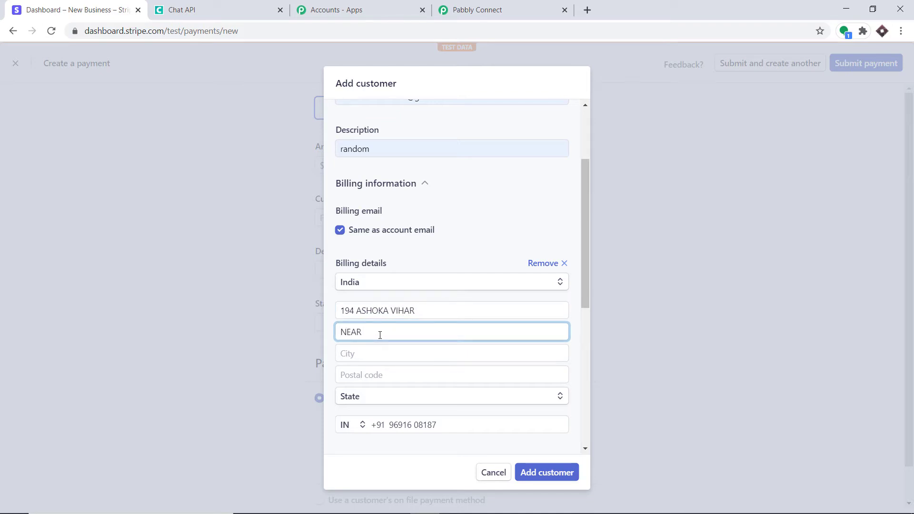
pyautogui.click(373, 354)
pyautogui.write('BHOPAL')
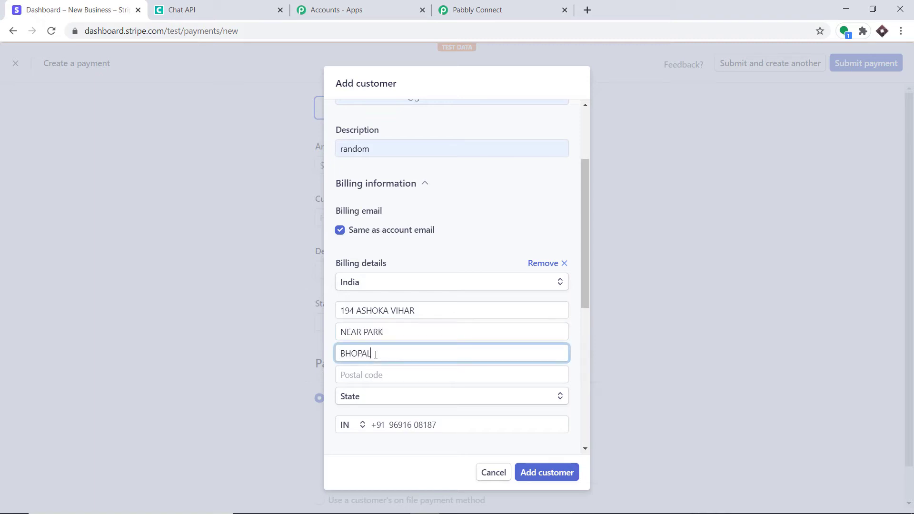
pyautogui.click(378, 381)
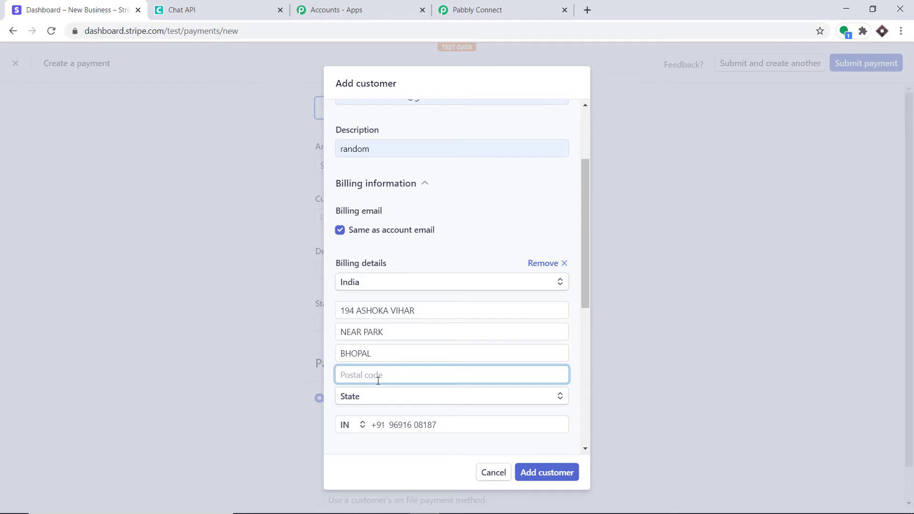
pyautogui.write('462023')
pyautogui.click(379, 405)
pyautogui.click(385, 383)
# Set customer language English, currency USD, tax status Taxable, and save the customer
pyautogui.scroll(-3, 385, 387)
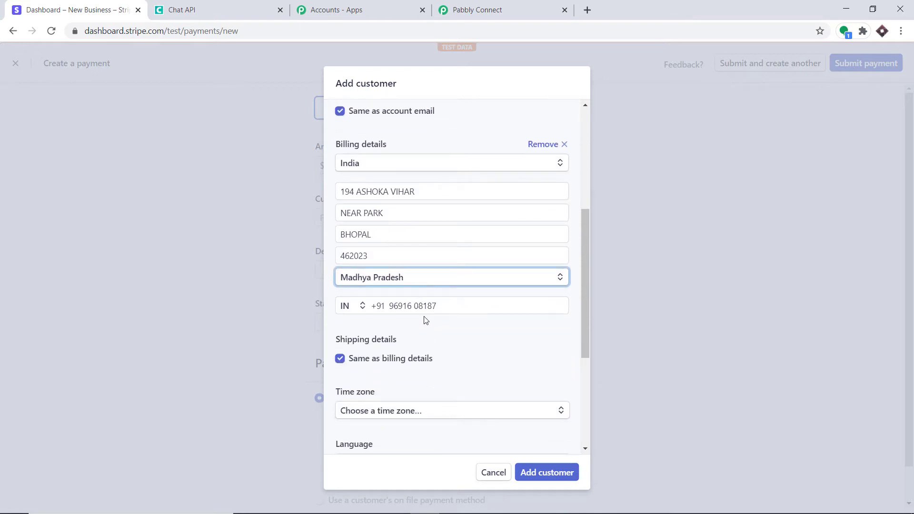
pyautogui.scroll(-1, 489, 428)
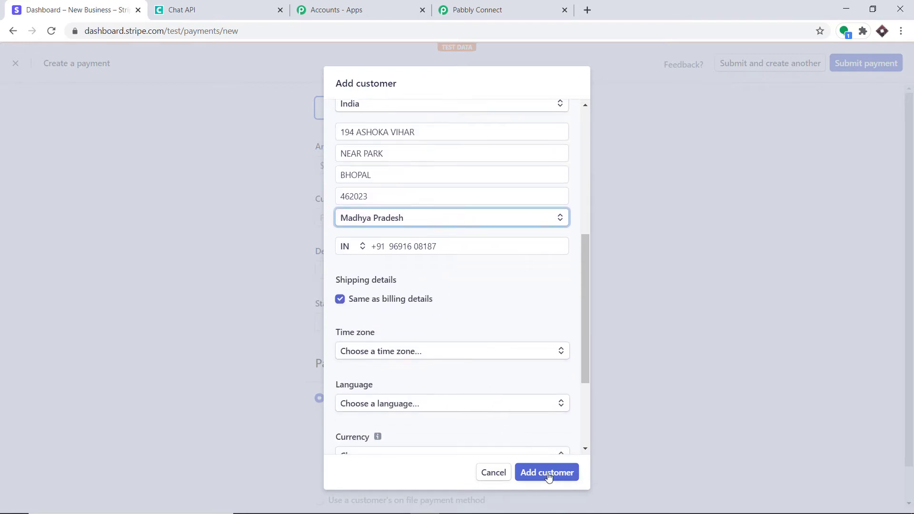
pyautogui.scroll(-2, 455, 392)
pyautogui.click(378, 285)
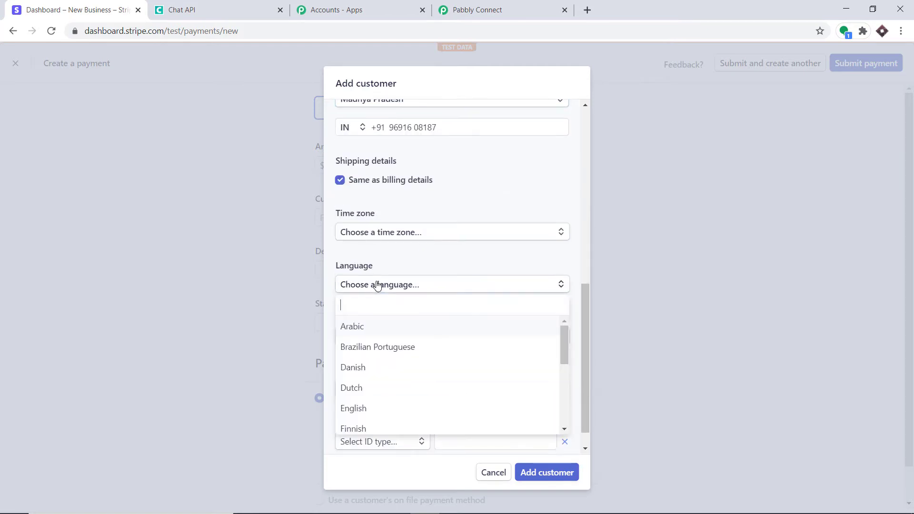
pyautogui.write('ENG')
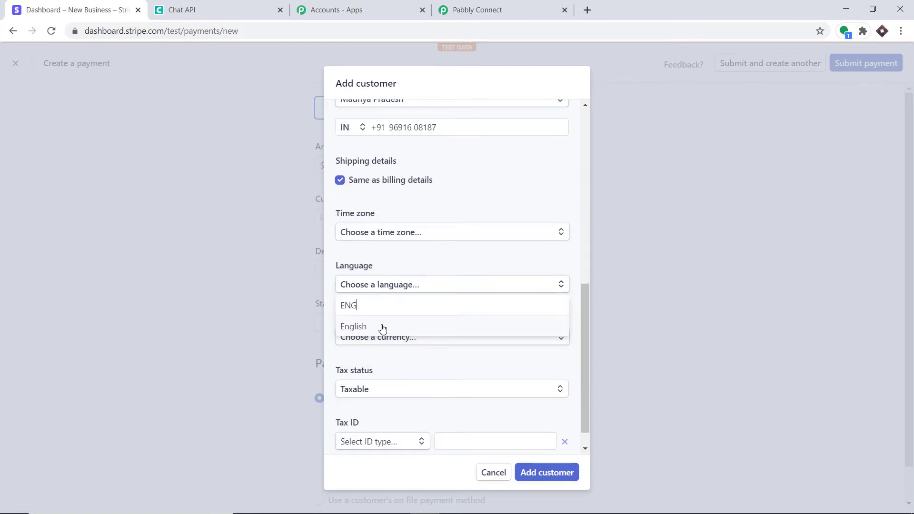
pyautogui.click(381, 327)
pyautogui.click(381, 336)
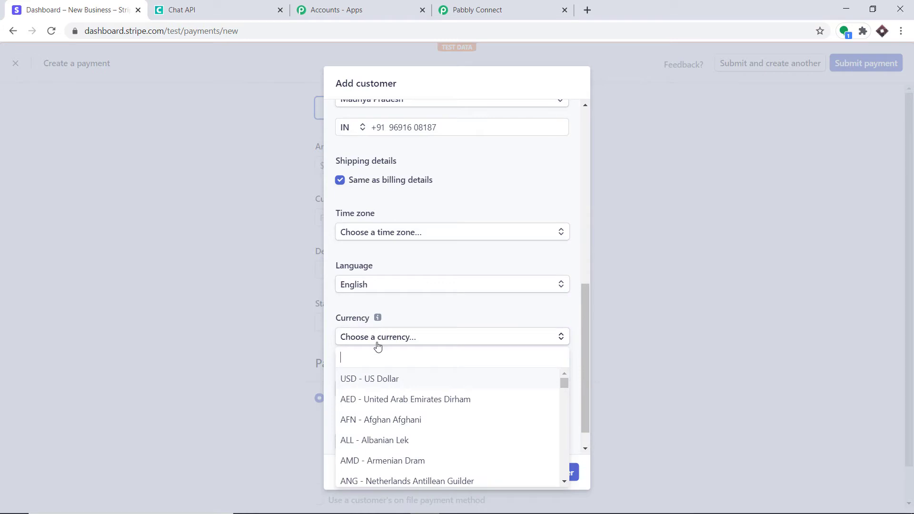
pyautogui.click(385, 379)
pyautogui.scroll(-1, 506, 436)
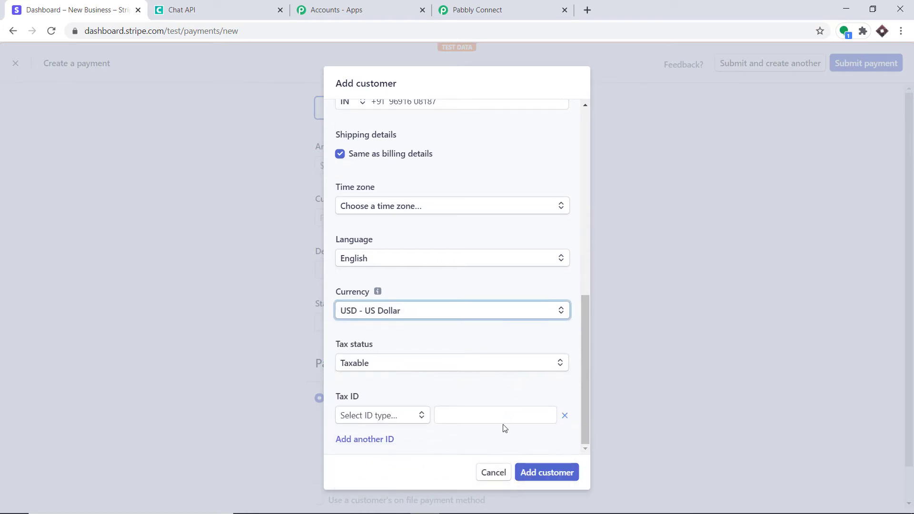
pyautogui.click(467, 366)
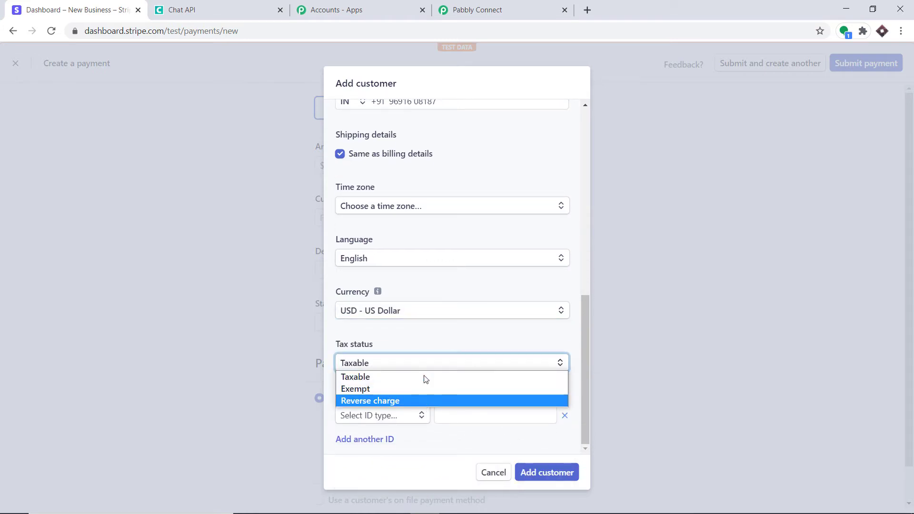
pyautogui.click(445, 339)
pyautogui.click(538, 477)
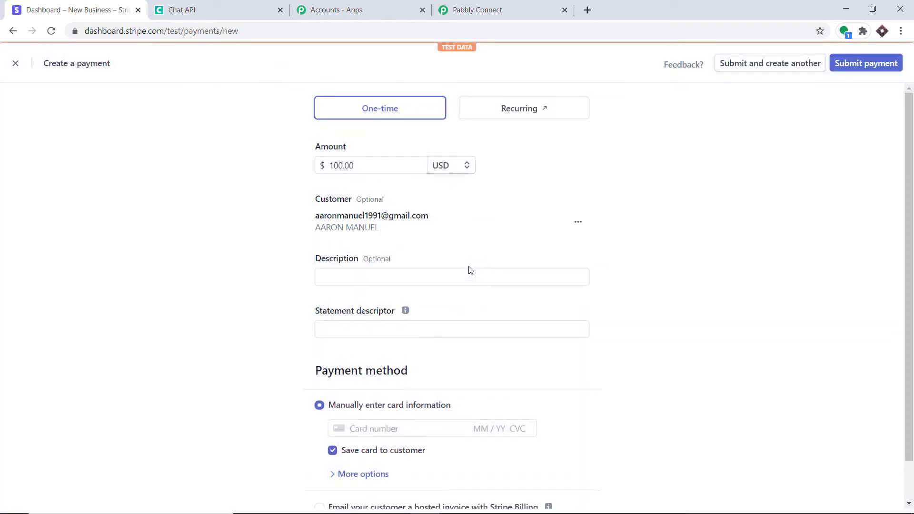
# Set the payment description to 'random' and statement descriptor to 'pabbly'
pyautogui.click(419, 280)
pyautogui.click(379, 300)
pyautogui.click(375, 328)
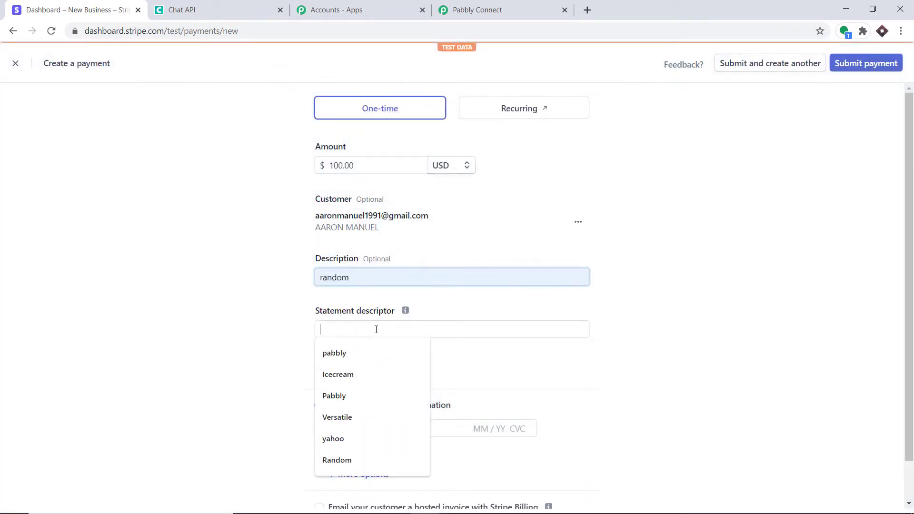
pyautogui.click(372, 353)
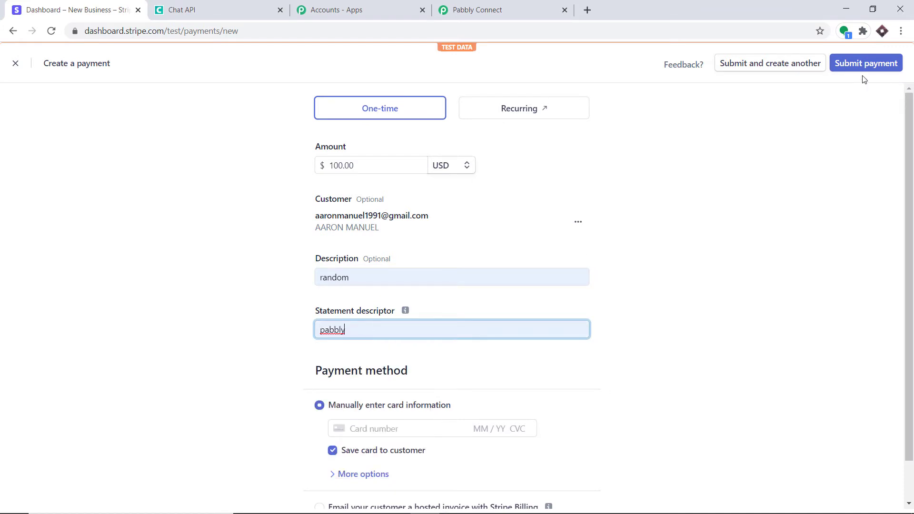
pyautogui.scroll(-1, 499, 267)
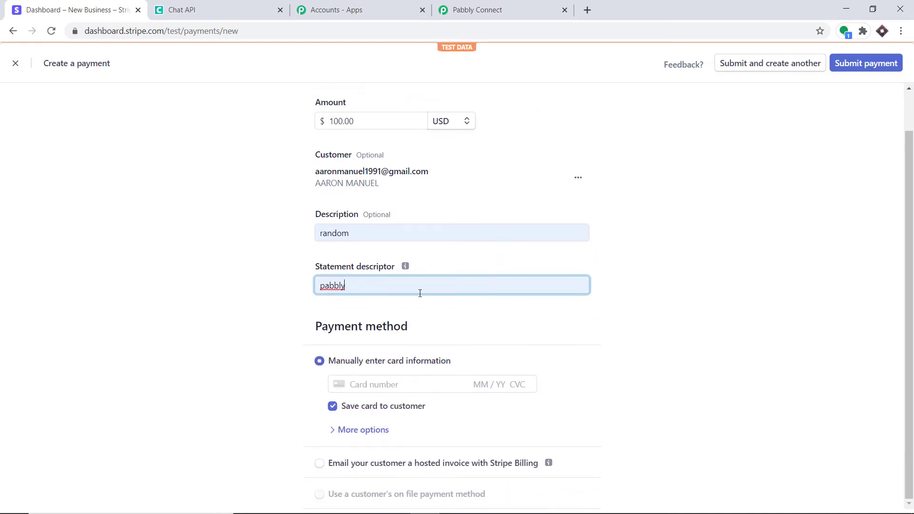
# Use the saved test Visa card with its security code and submit the $100.00 payment
pyautogui.click(383, 384)
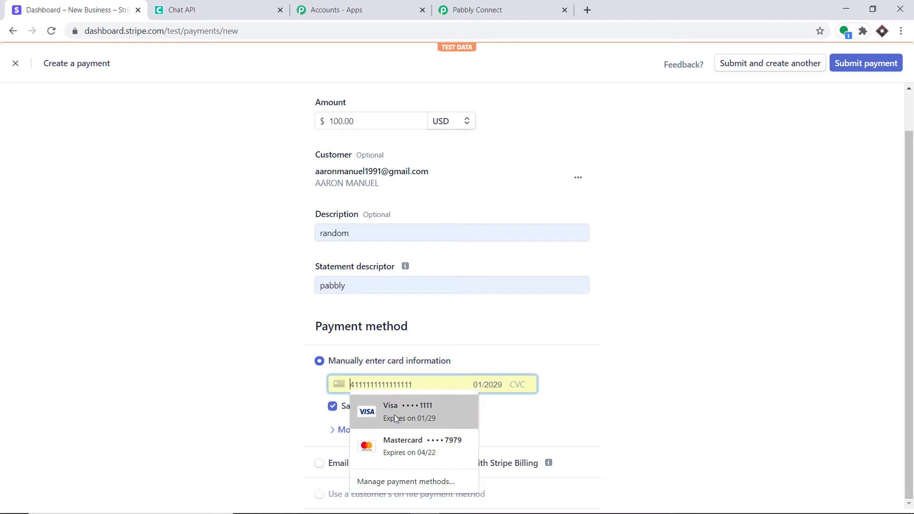
pyautogui.click(394, 415)
pyautogui.click(529, 384)
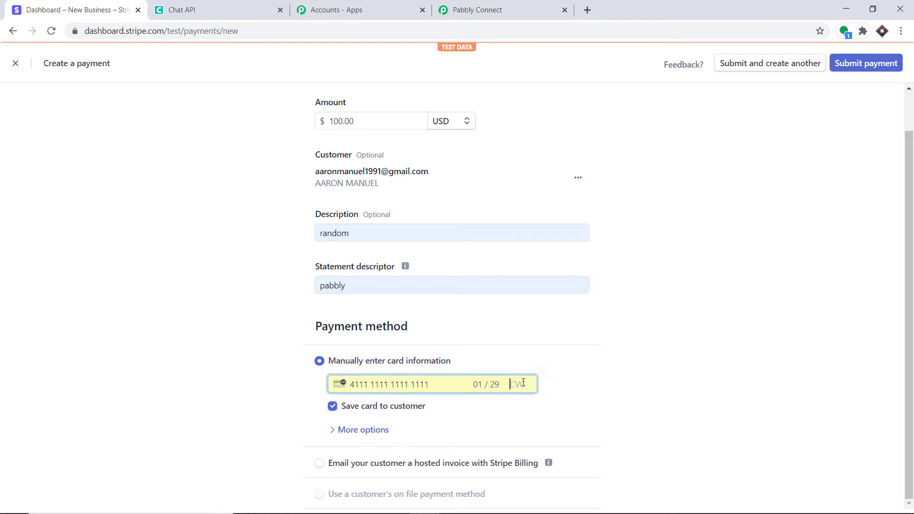
pyautogui.write('234')
pyautogui.click(848, 68)
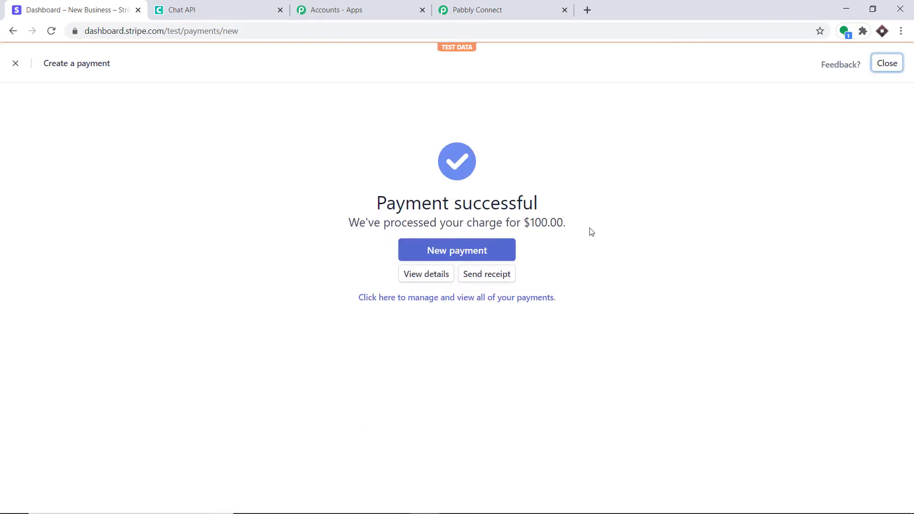
# Scroll through the captured charge fields, noting amount 10000, currency usd and description random
pyautogui.click(473, 5)
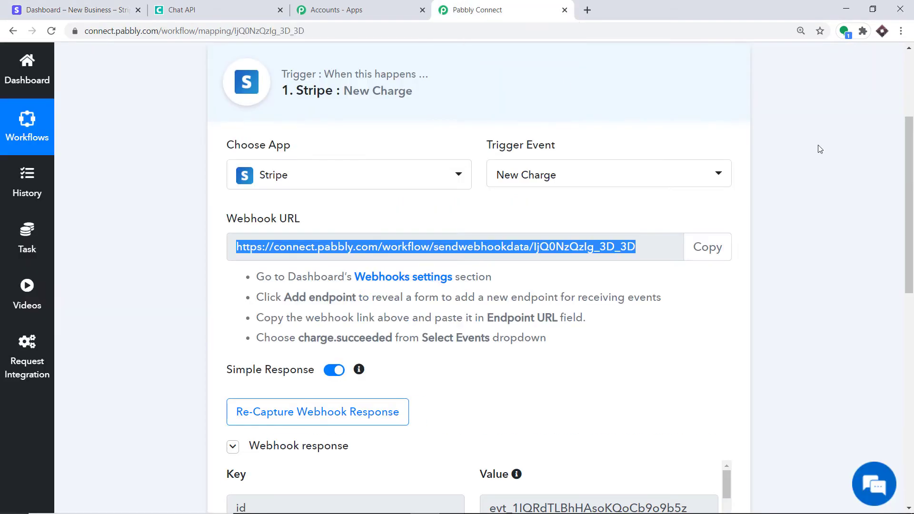
pyautogui.moveTo(909, 170); pyautogui.dragTo(910, 308)
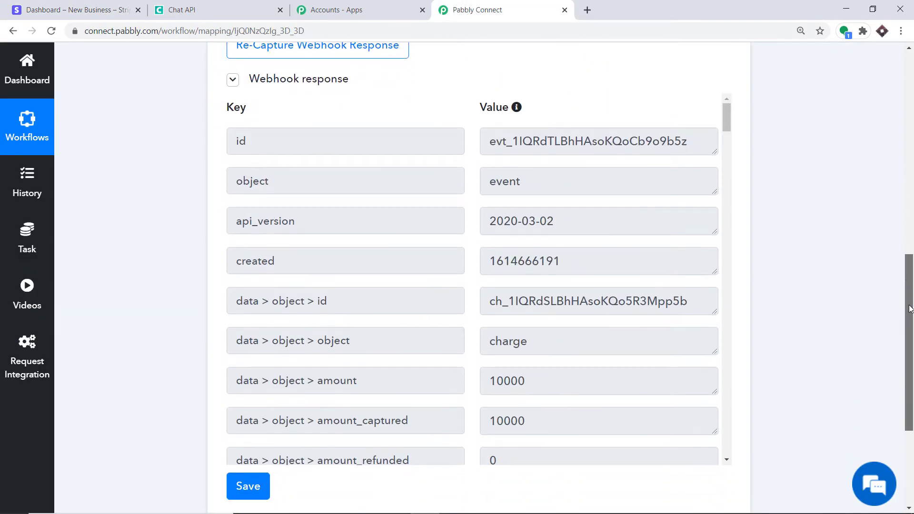
pyautogui.scroll(-3, 509, 182)
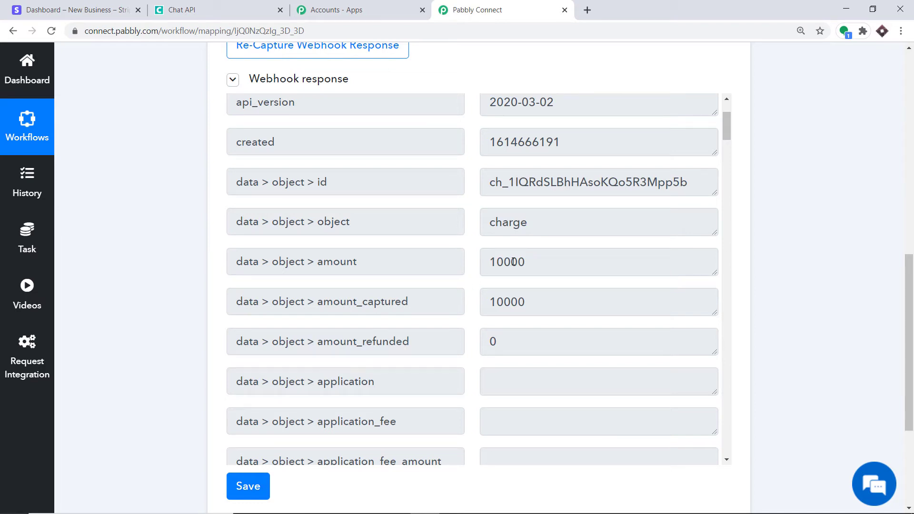
pyautogui.moveTo(510, 259); pyautogui.dragTo(534, 266)
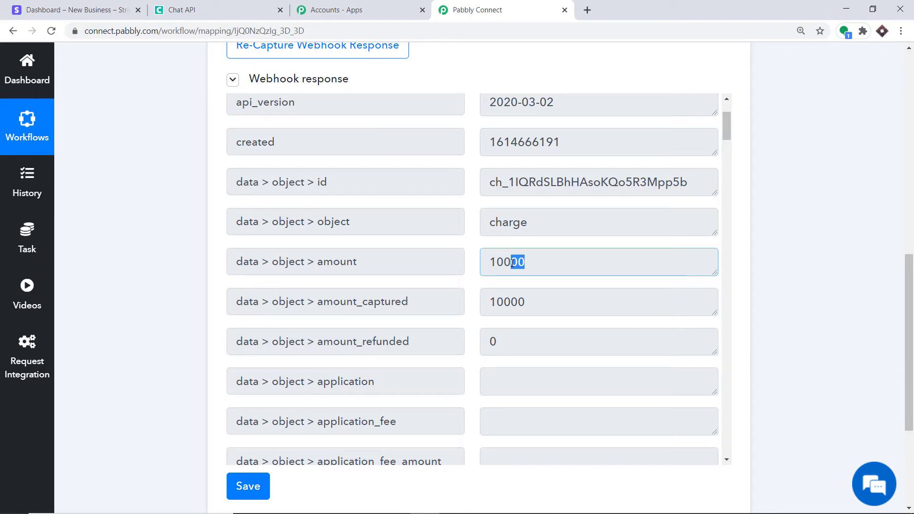
pyautogui.scroll(-11, 498, 243)
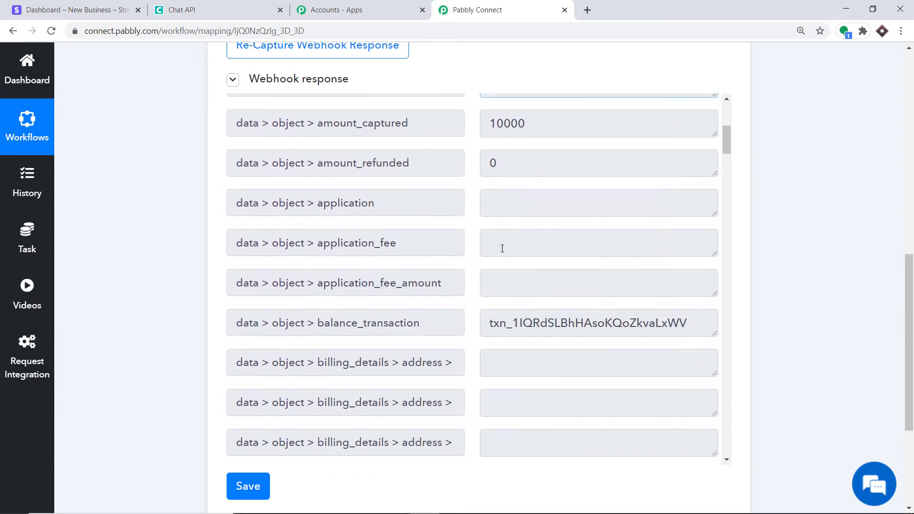
pyautogui.scroll(-9, 504, 251)
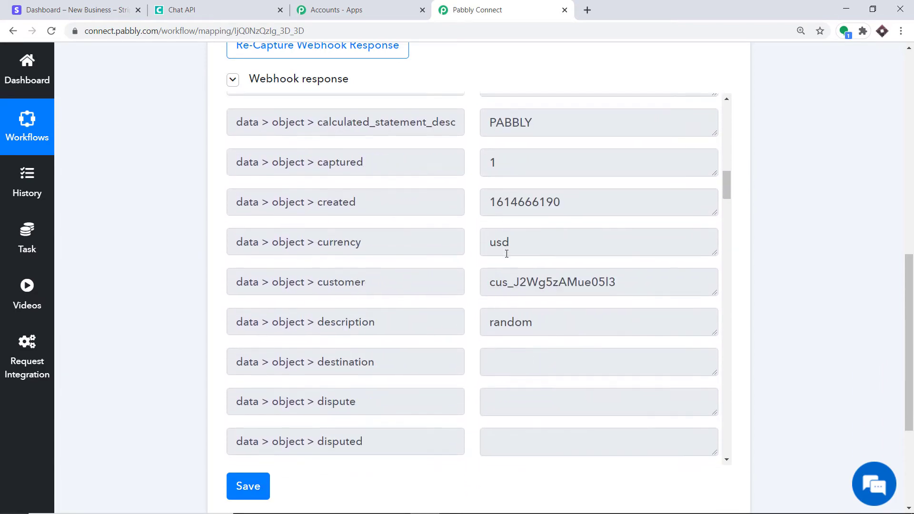
pyautogui.scroll(-10, 507, 254)
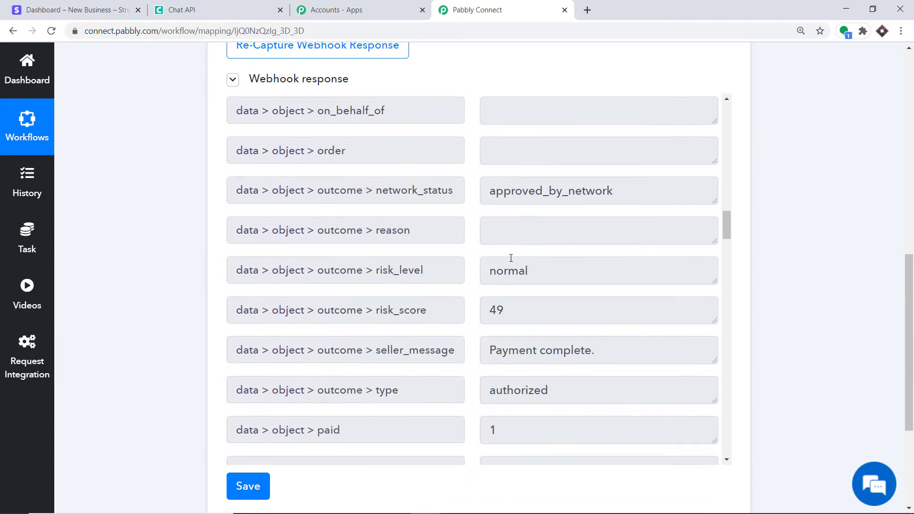
pyautogui.scroll(-10, 511, 261)
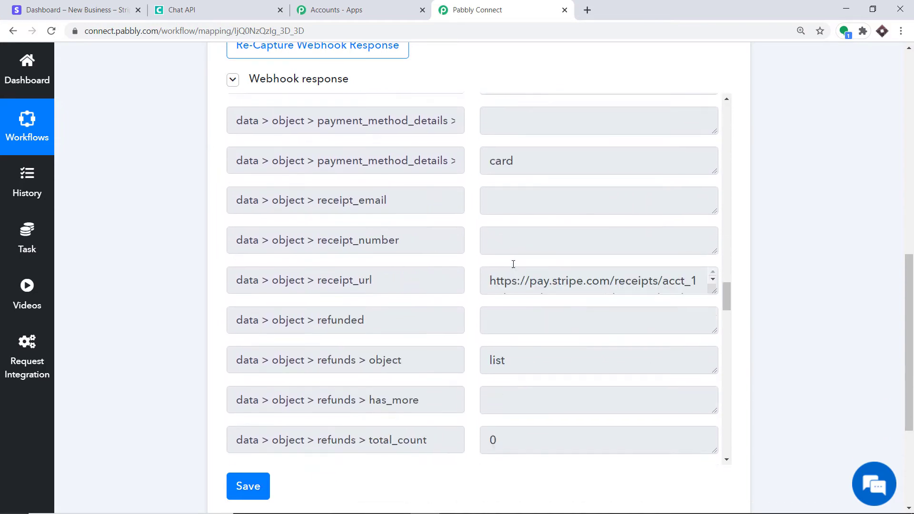
pyautogui.scroll(-10, 513, 264)
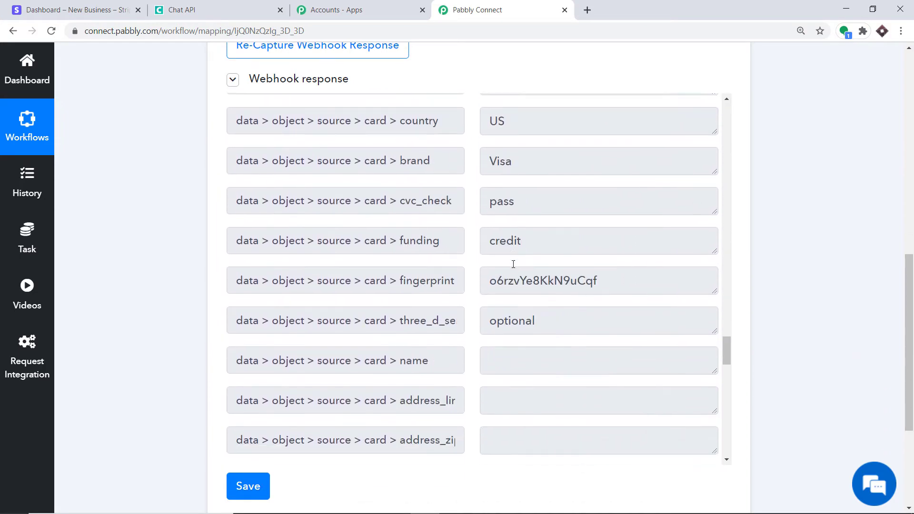
pyautogui.scroll(-10, 514, 267)
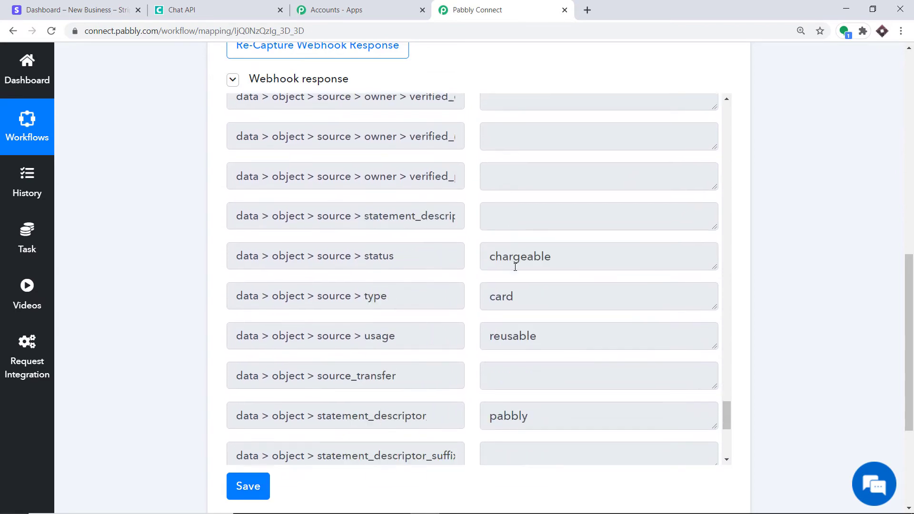
pyautogui.scroll(10, 549, 267)
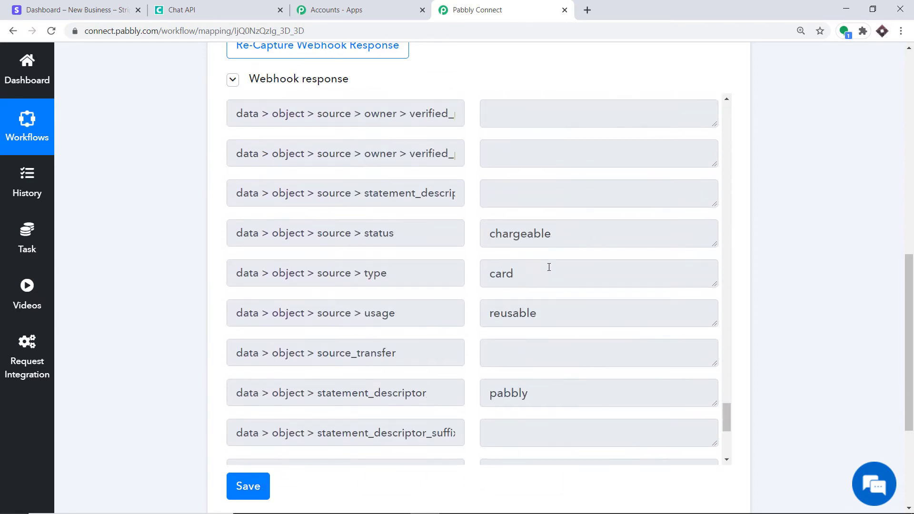
pyautogui.scroll(10, 549, 268)
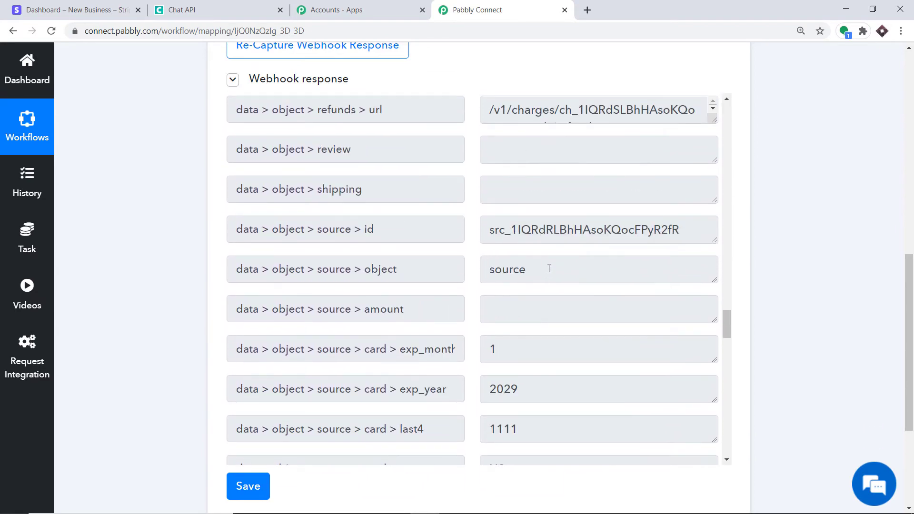
pyautogui.scroll(10, 548, 268)
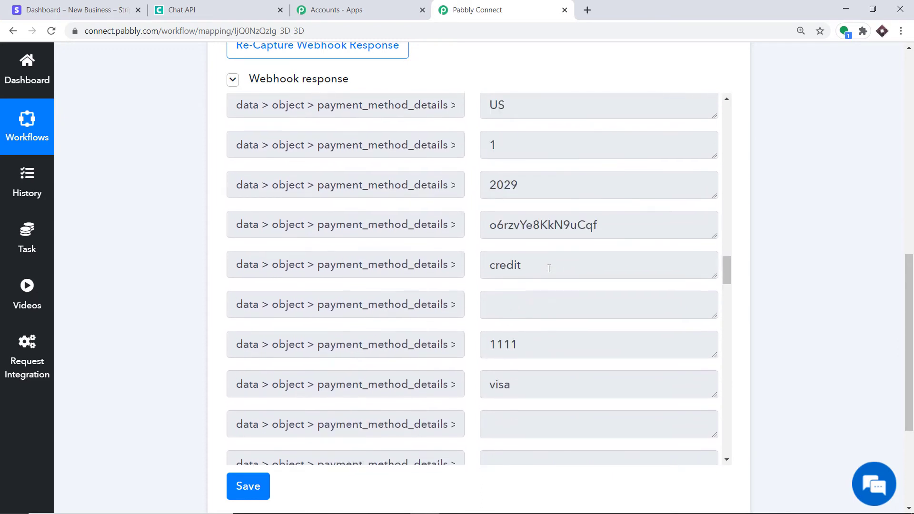
pyautogui.scroll(10, 549, 268)
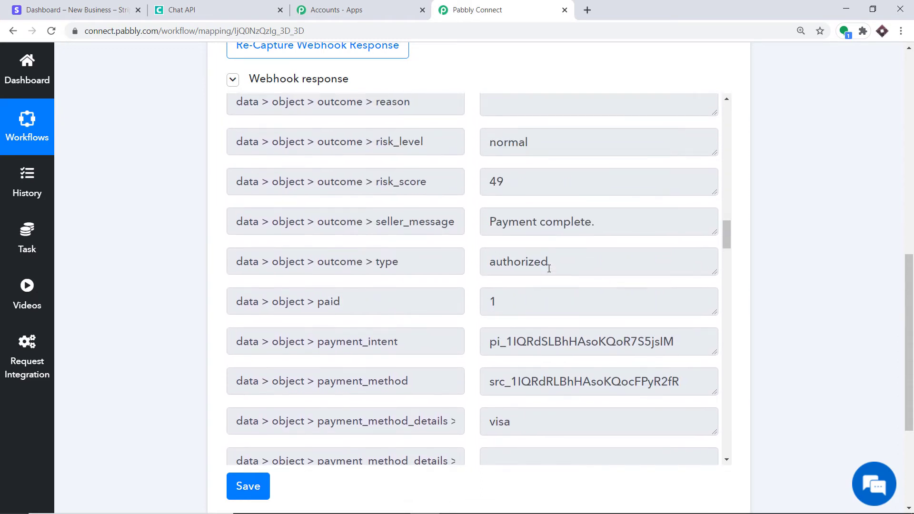
pyautogui.scroll(5, 547, 268)
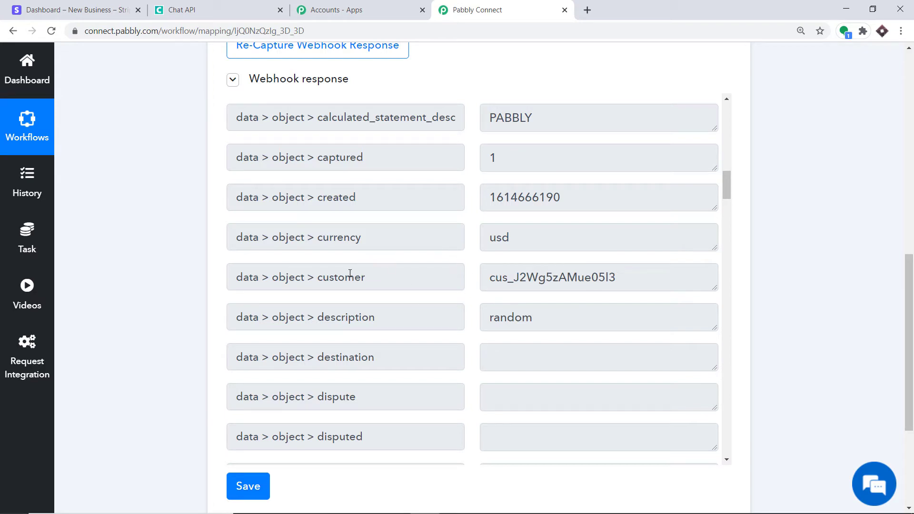
pyautogui.moveTo(906, 305); pyautogui.dragTo(906, 350)
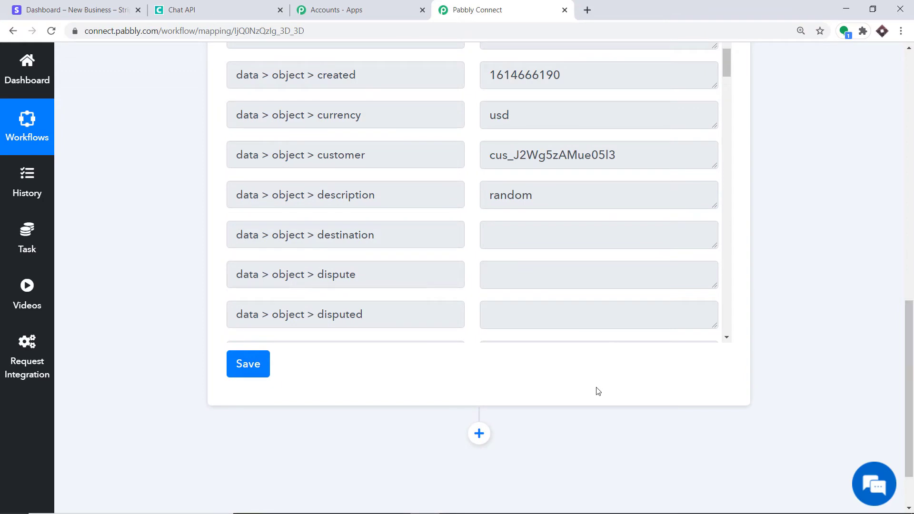
# Add a Stripe action step using the Retrieve a Customer event and begin connecting the account
pyautogui.click(479, 435)
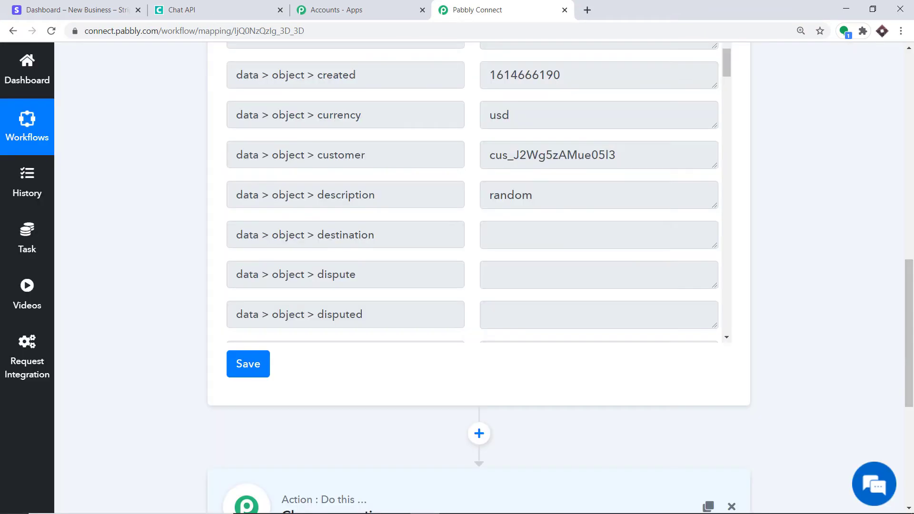
pyautogui.click(291, 296)
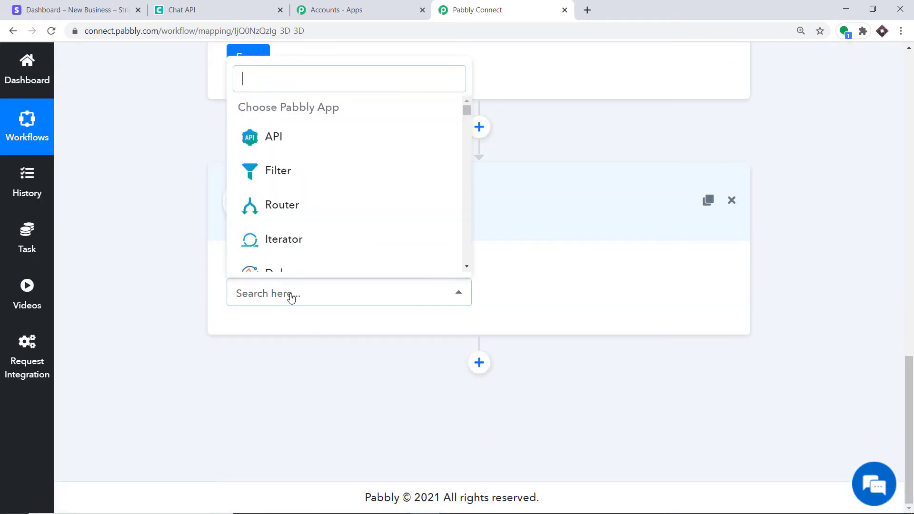
pyautogui.write('STRIP')
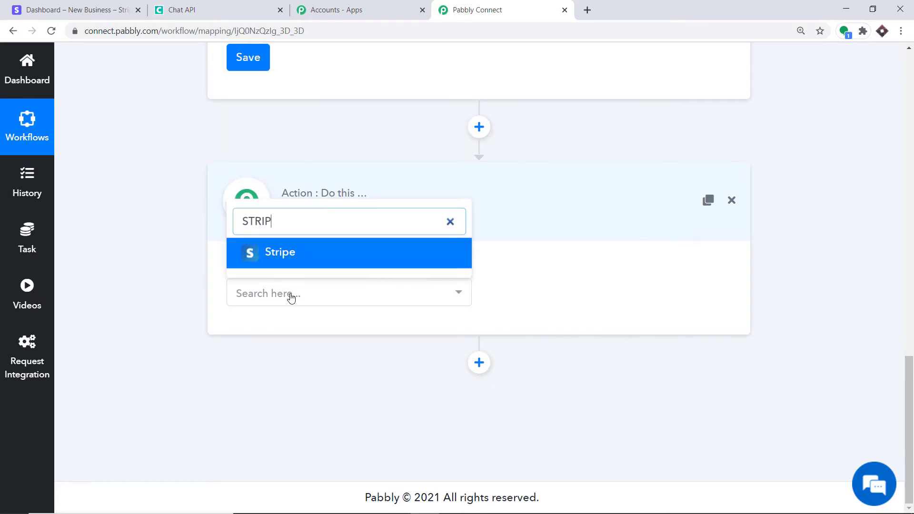
pyautogui.click(287, 254)
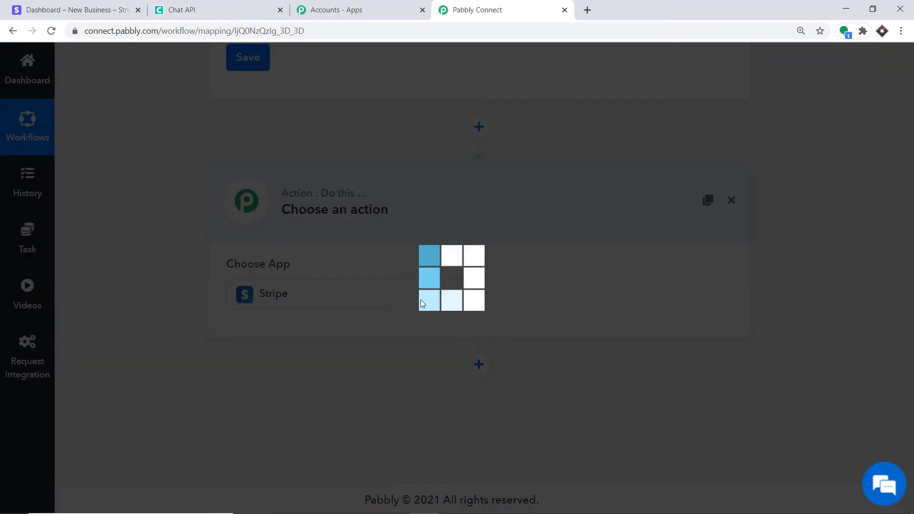
pyautogui.click(527, 298)
pyautogui.scroll(-2, 573, 209)
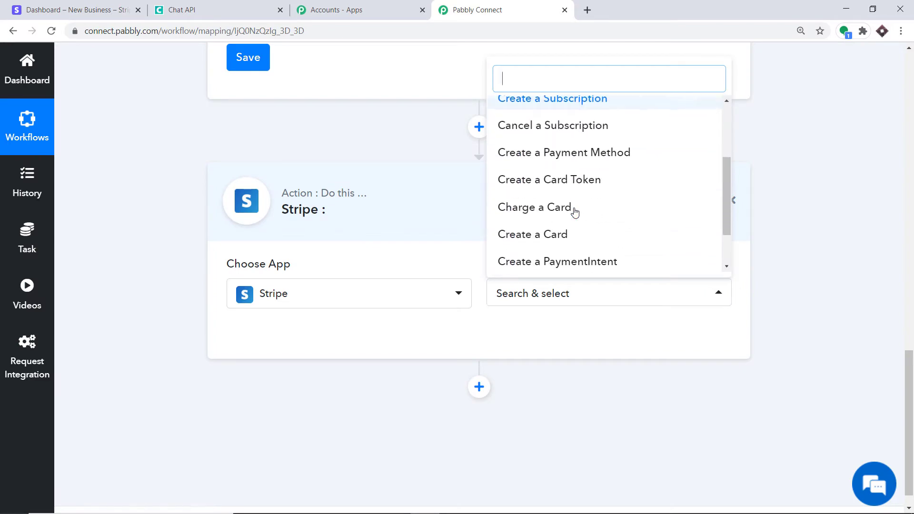
pyautogui.scroll(-2, 587, 230)
pyautogui.click(574, 241)
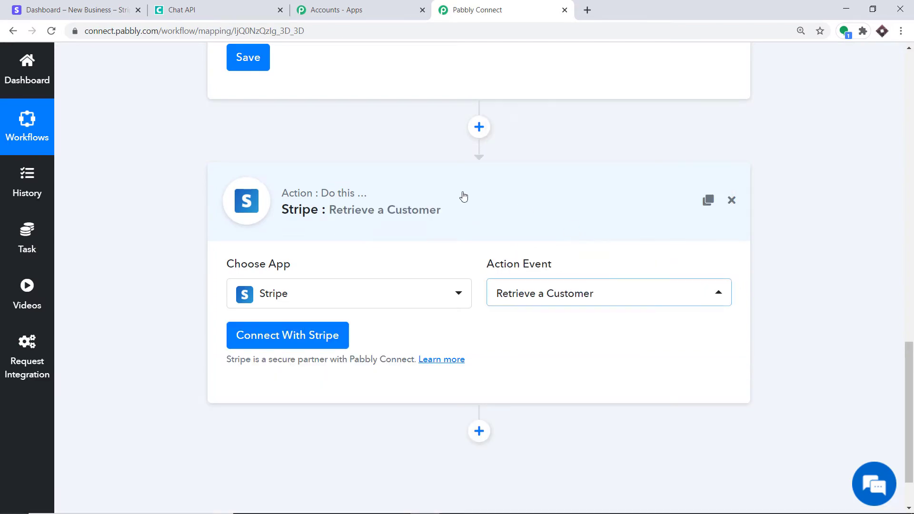
pyautogui.click(283, 342)
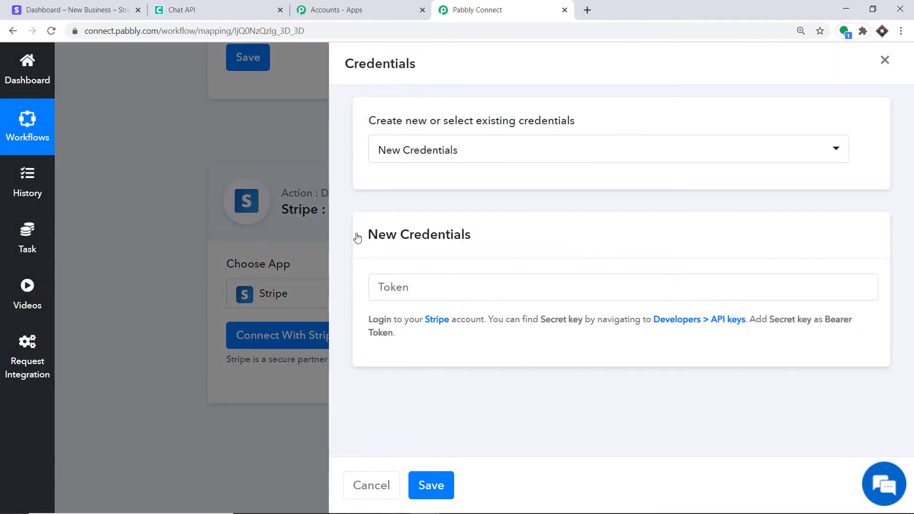
# Focus the Token field, then go to Stripe's Developers section for the secret key
pyautogui.click(401, 288)
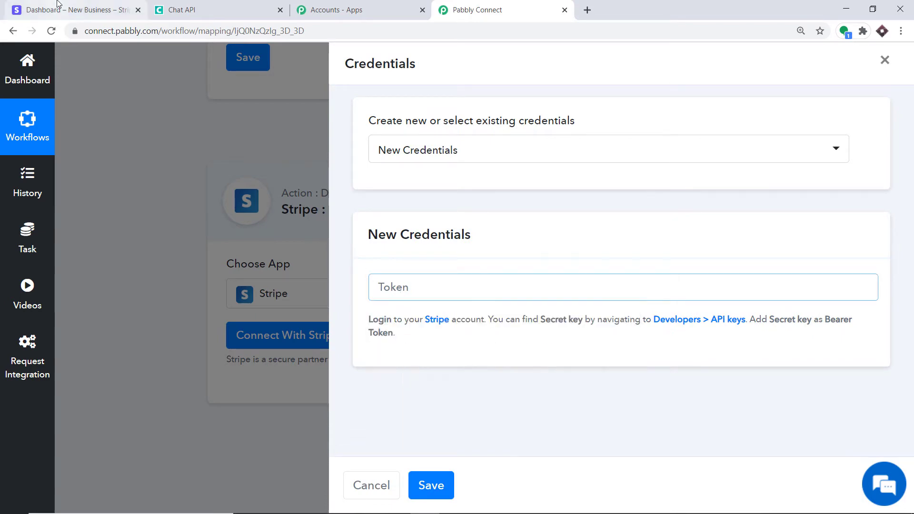
pyautogui.click(90, 9)
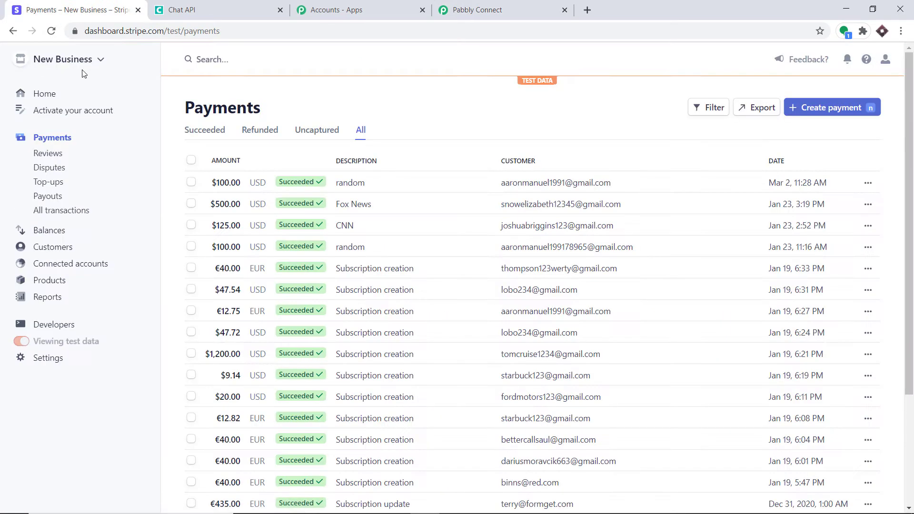
pyautogui.click(44, 326)
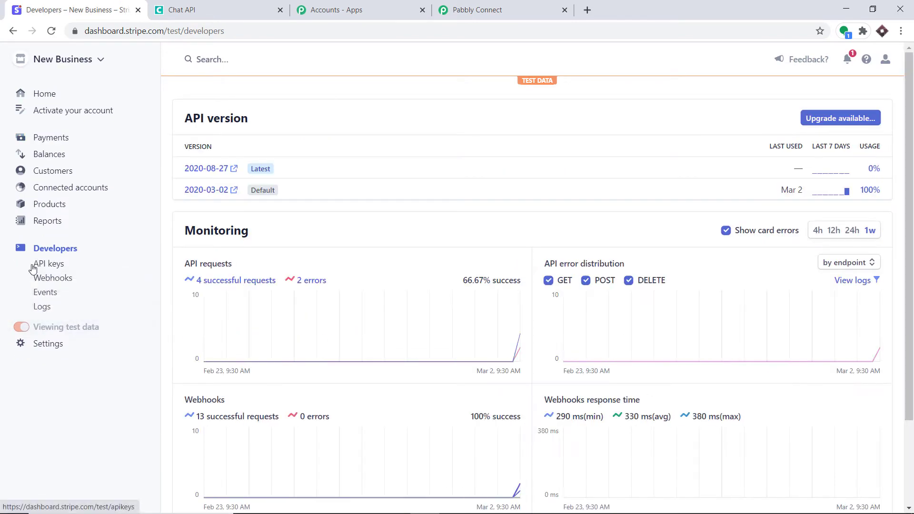
# Reveal and copy the Stripe secret test key from the Developers > API keys page
pyautogui.click(58, 266)
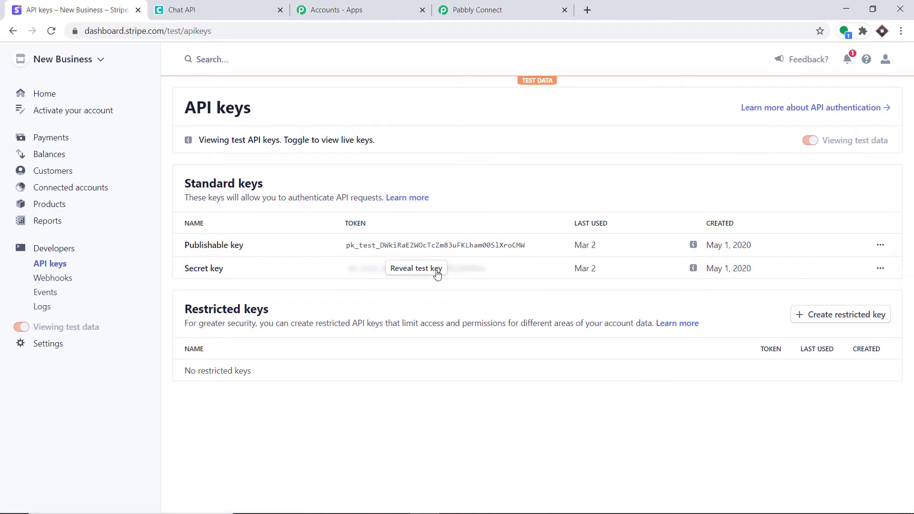
pyautogui.click(417, 270)
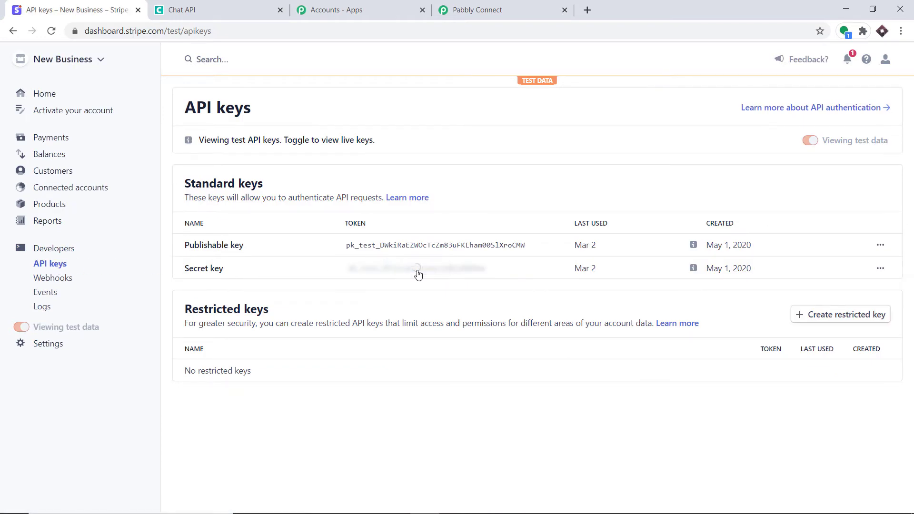
pyautogui.click(419, 272)
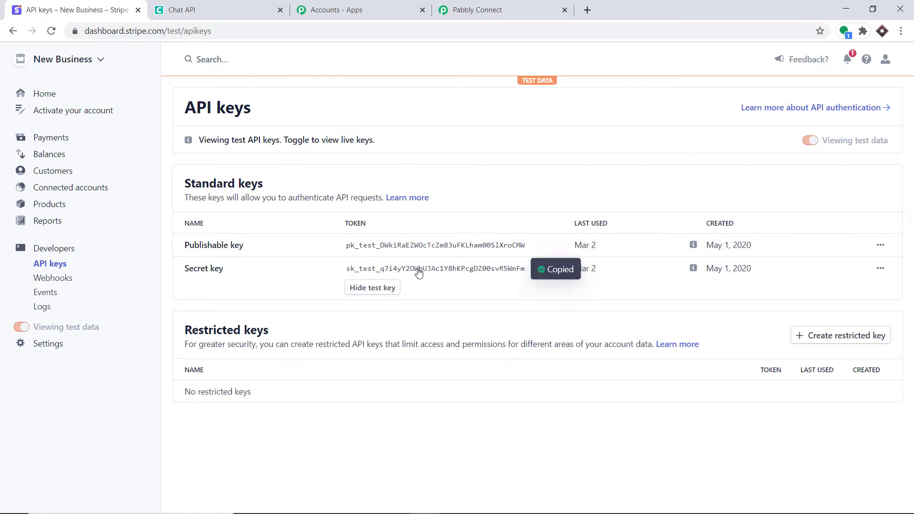
pyautogui.click(479, 6)
# Paste the copied secret test key into the Token field and save the Stripe credentials
pyautogui.click(394, 289)
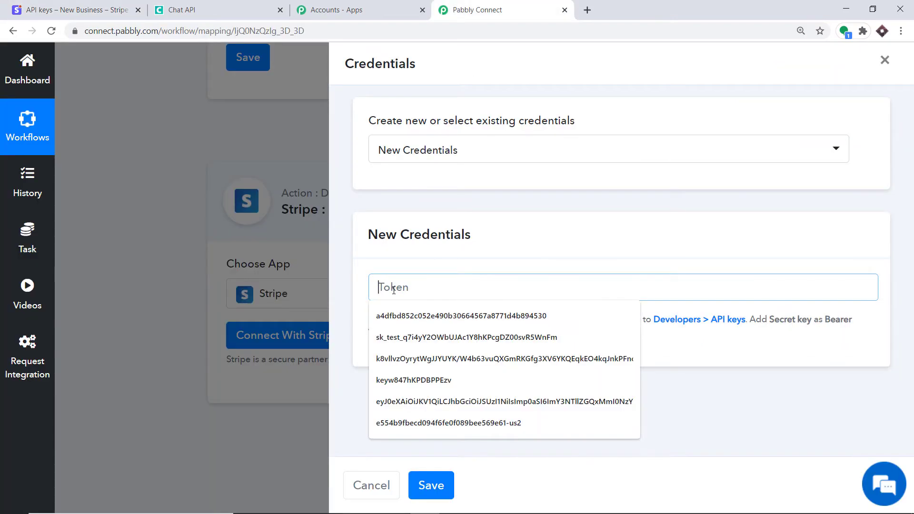
pyautogui.rightClick(402, 292)
pyautogui.click(419, 381)
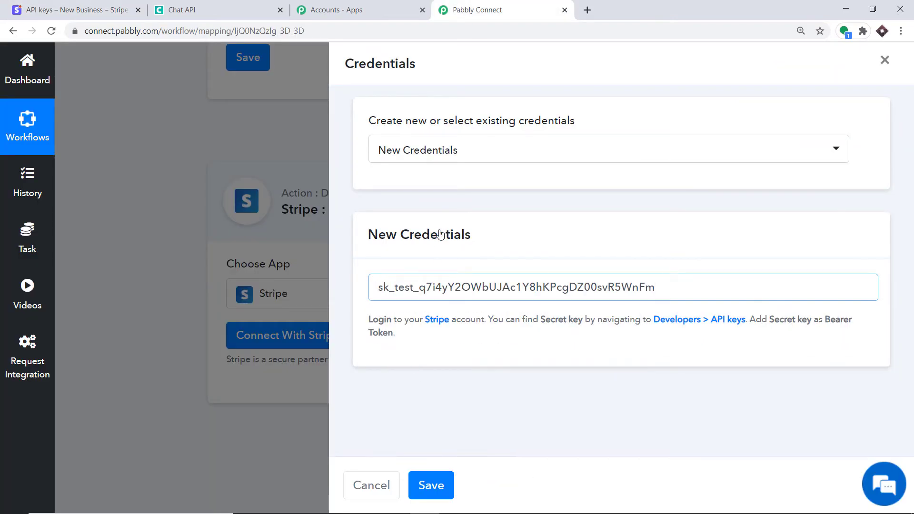
pyautogui.click(431, 484)
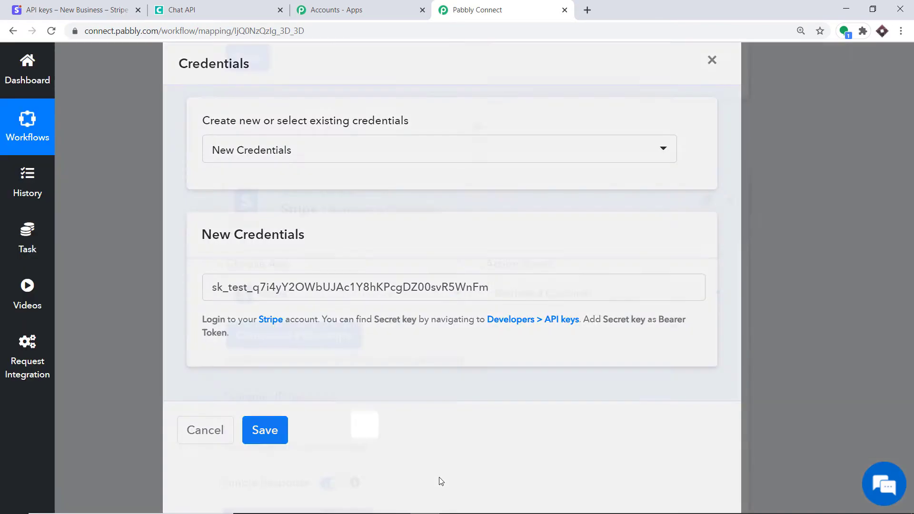
pyautogui.scroll(-2, 438, 347)
pyautogui.scroll(-1, 448, 320)
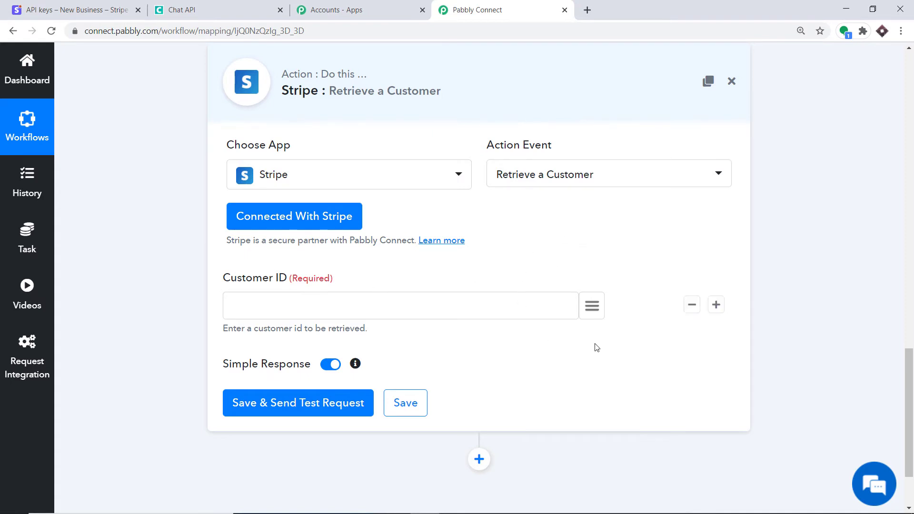
# Browse the trigger's webhook response to locate the charge's customer value
pyautogui.click(591, 305)
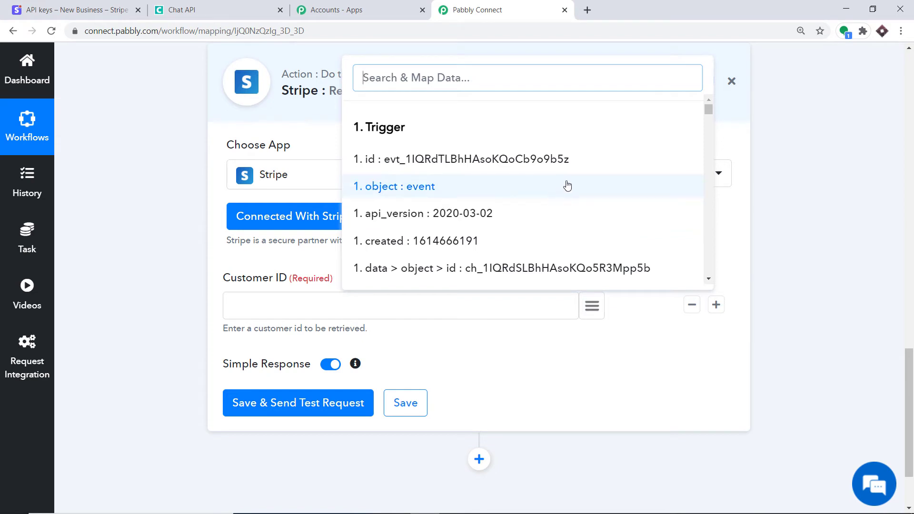
pyautogui.scroll(-6, 588, 180)
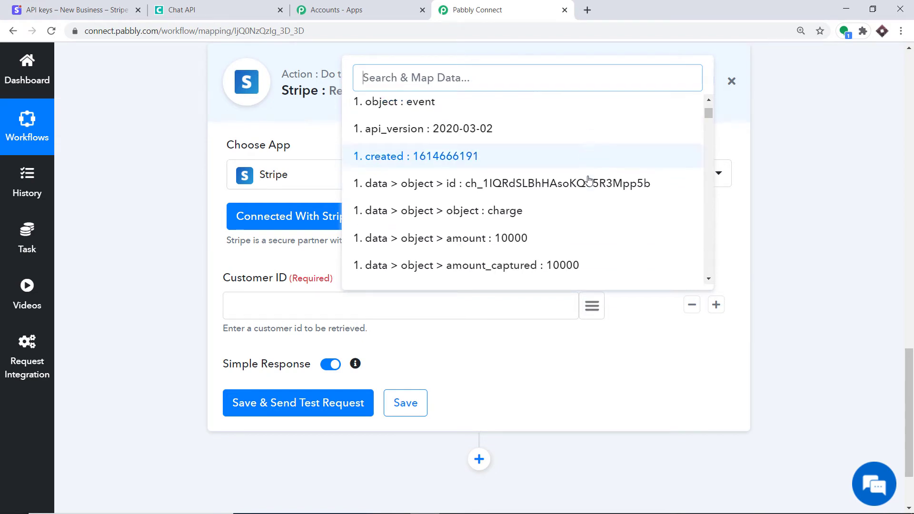
pyautogui.scroll(-4, 590, 178)
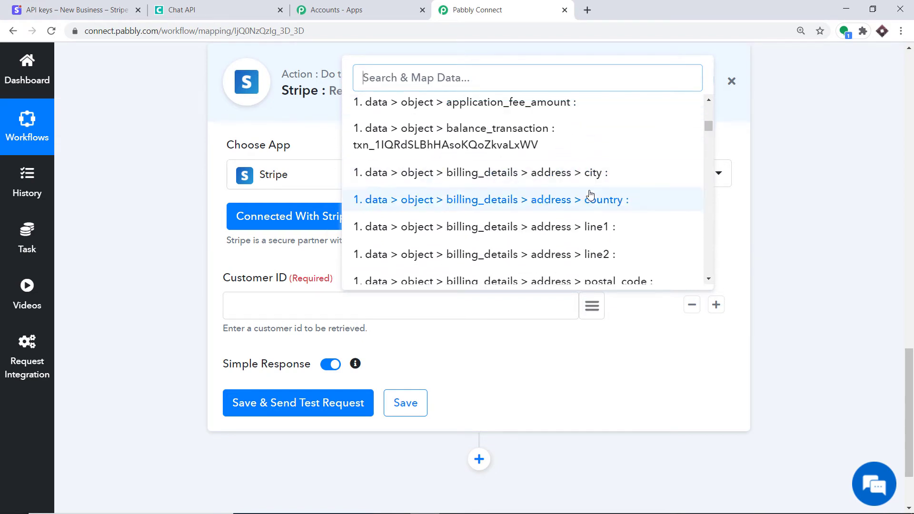
pyautogui.click(801, 138)
pyautogui.click(912, 168)
pyautogui.scroll(-7, 894, 195)
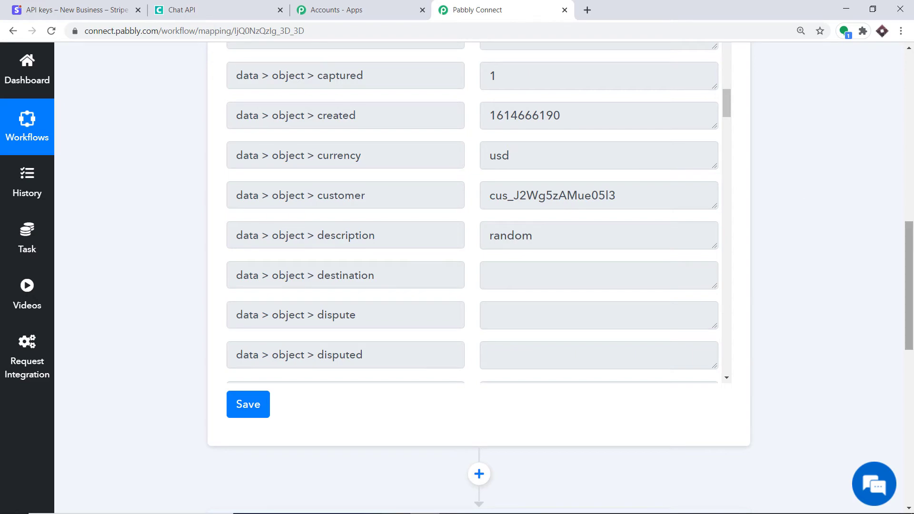
pyautogui.moveTo(910, 222); pyautogui.dragTo(911, 246)
pyautogui.scroll(2, 491, 236)
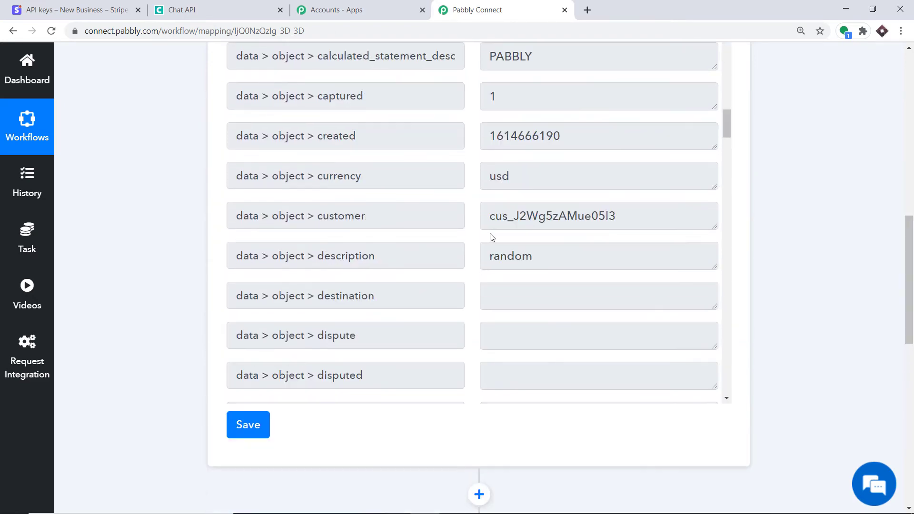
pyautogui.moveTo(909, 281); pyautogui.dragTo(909, 385)
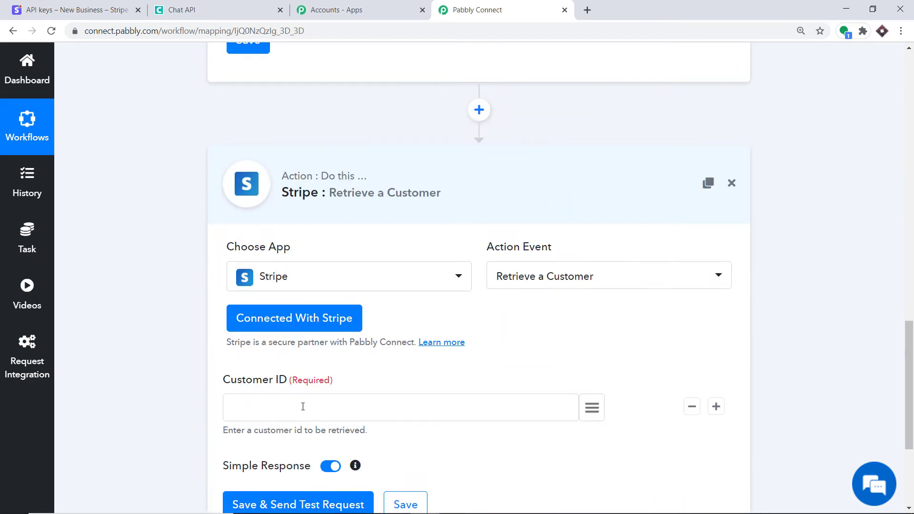
# Search 'CUST' and map Customer ID to '1. data > object > customer'
pyautogui.click(592, 407)
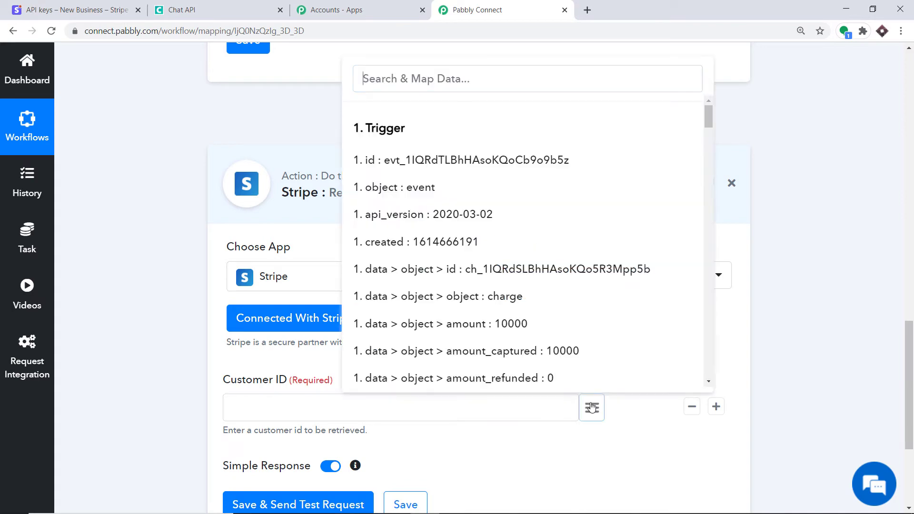
pyautogui.scroll(-3, 514, 272)
pyautogui.scroll(-10, 514, 272)
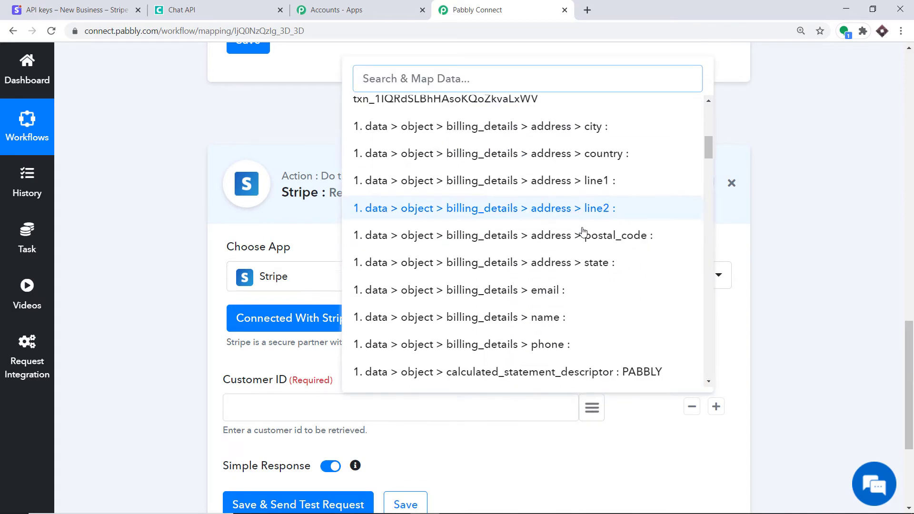
pyautogui.click(446, 84)
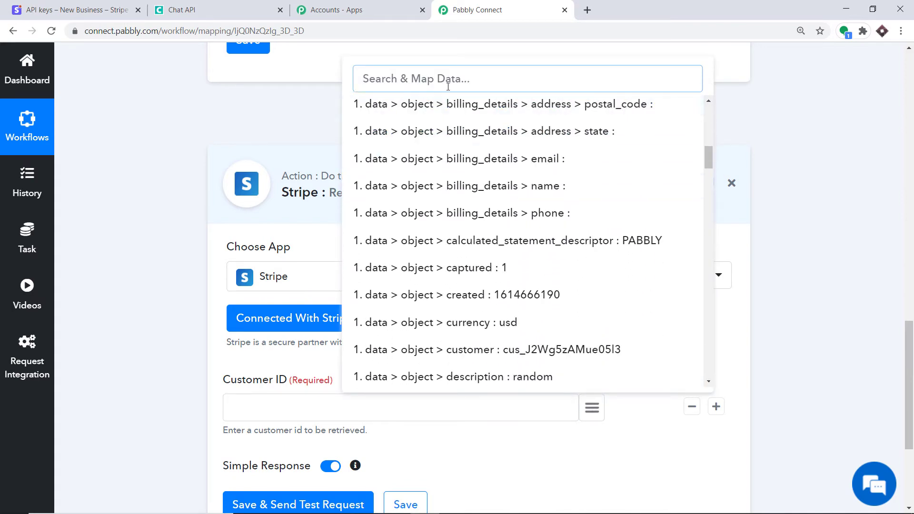
pyautogui.write('CUST')
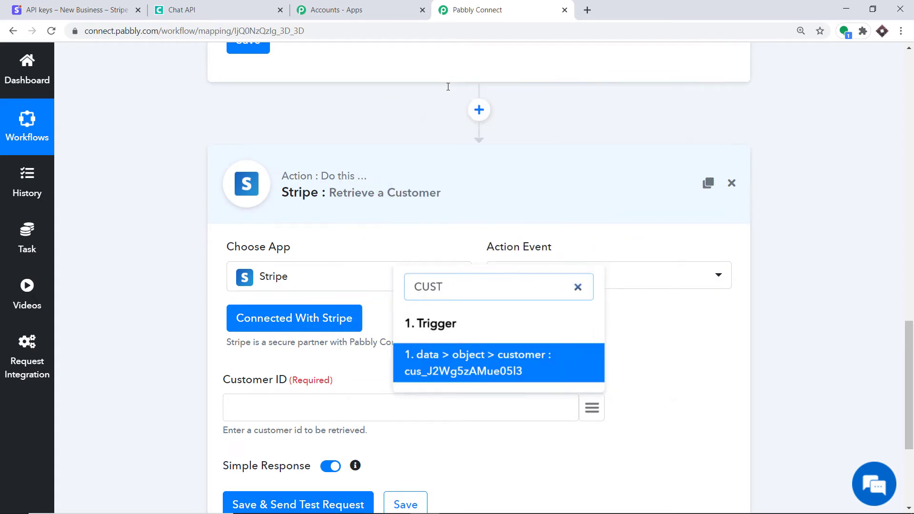
pyautogui.click(496, 357)
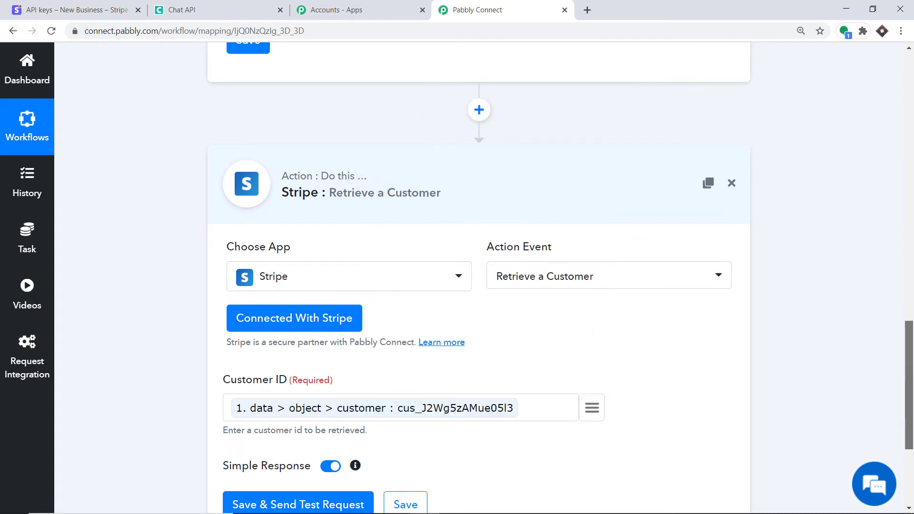
pyautogui.scroll(-4, 496, 358)
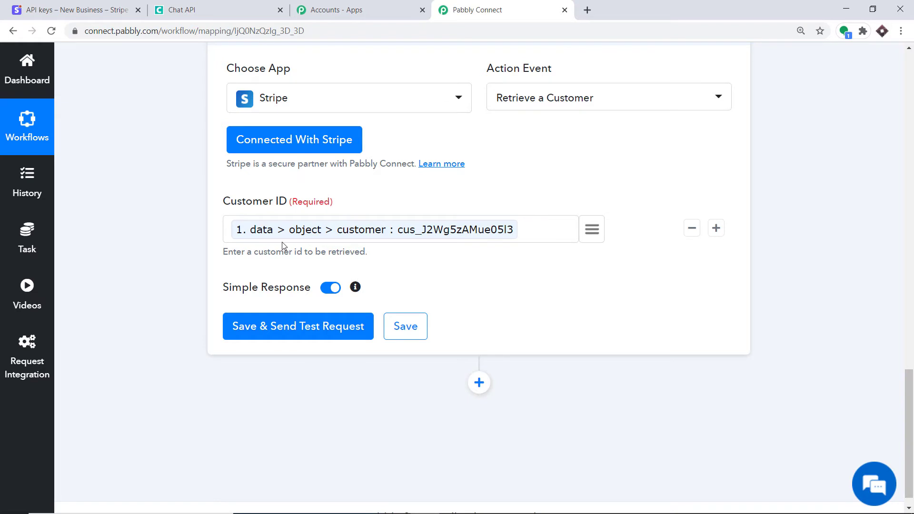
# Save and test the Retrieve a Customer step, then scroll through its API response
pyautogui.click(297, 328)
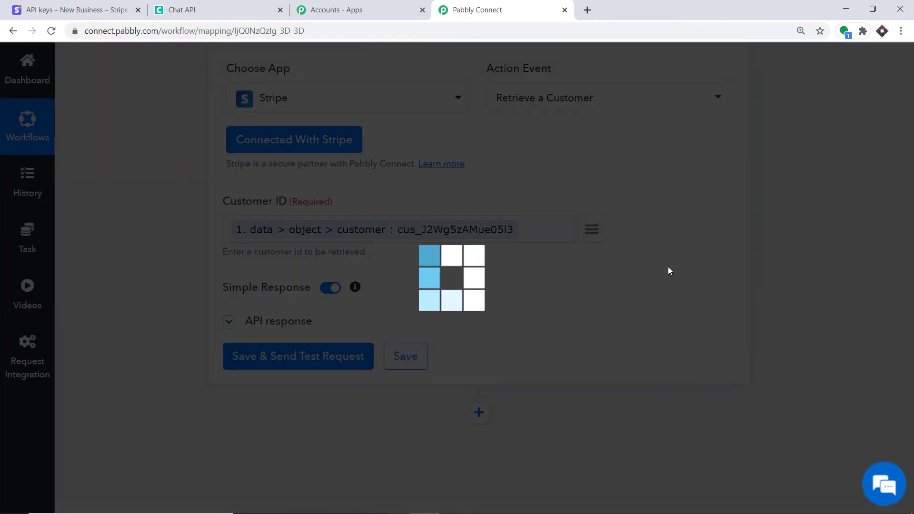
pyautogui.scroll(-5, 709, 274)
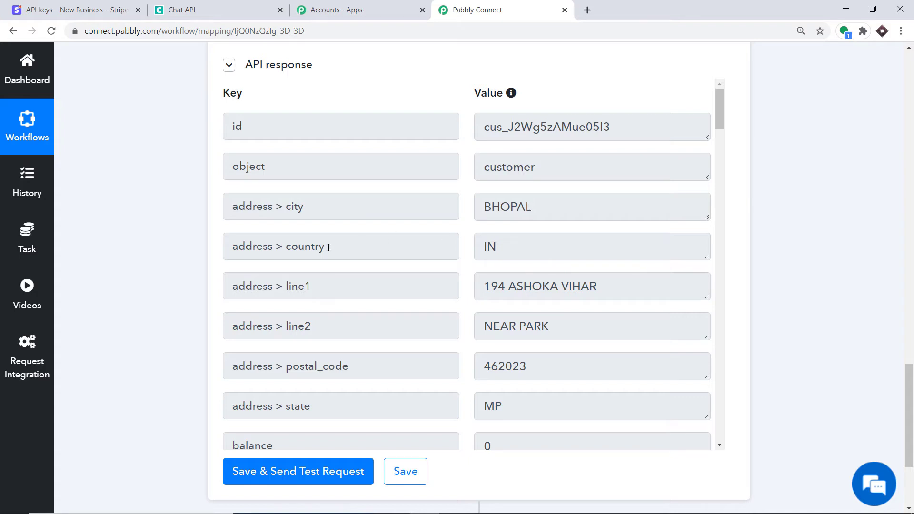
pyautogui.scroll(-1, 333, 210)
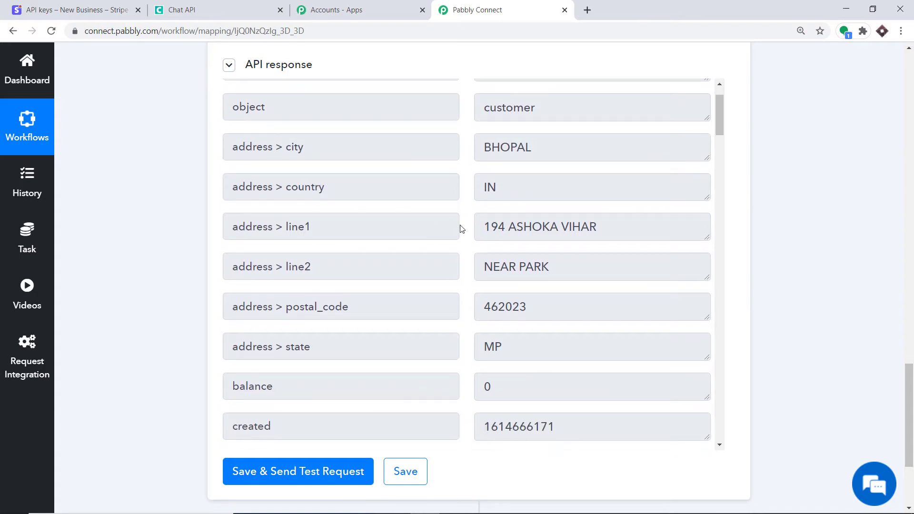
pyautogui.scroll(-1, 576, 231)
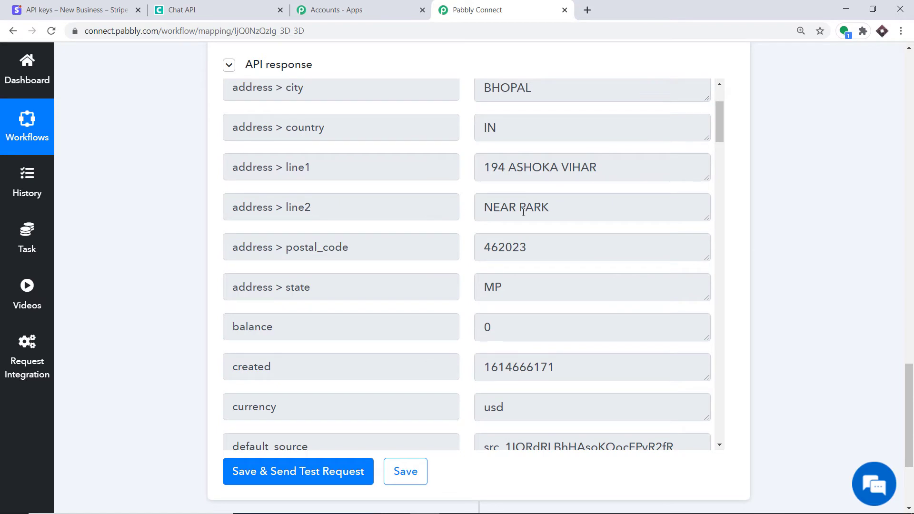
pyautogui.scroll(-1, 476, 214)
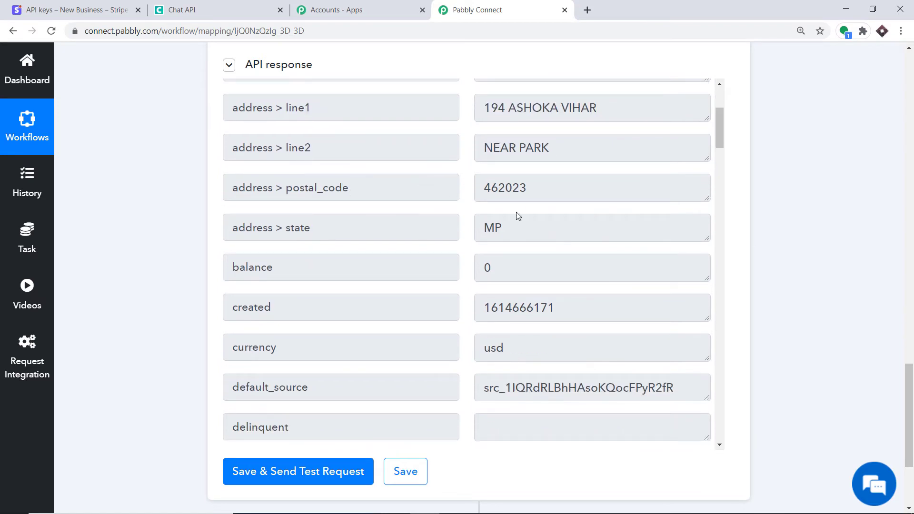
pyautogui.scroll(-1, 563, 226)
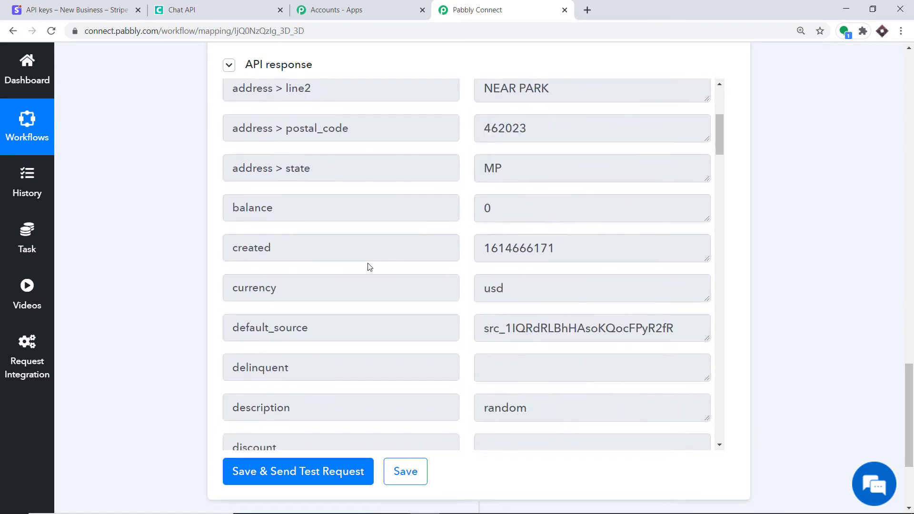
pyautogui.scroll(-1, 504, 283)
pyautogui.scroll(-3, 524, 295)
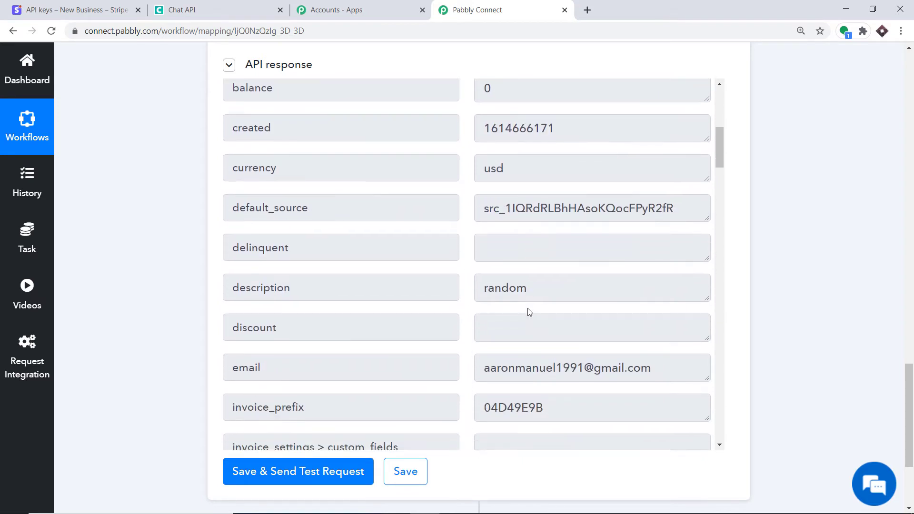
pyautogui.scroll(-1, 492, 328)
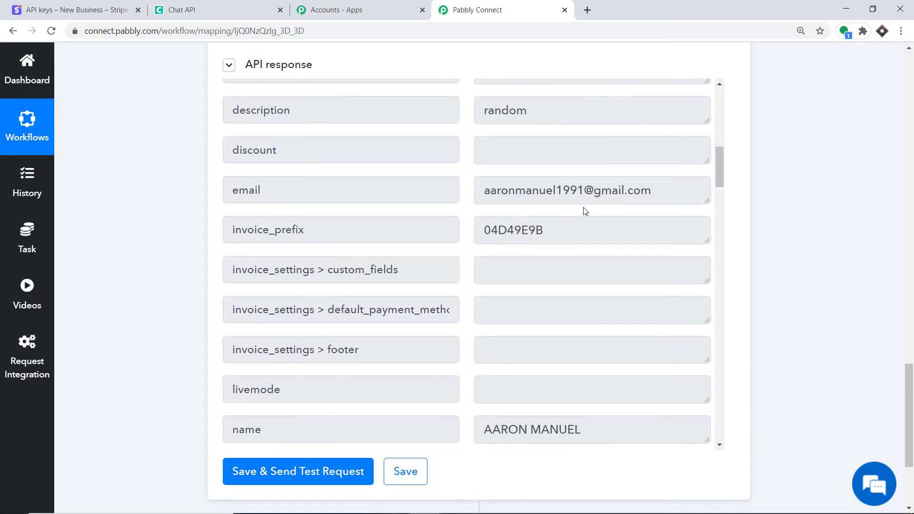
pyautogui.scroll(-2, 603, 200)
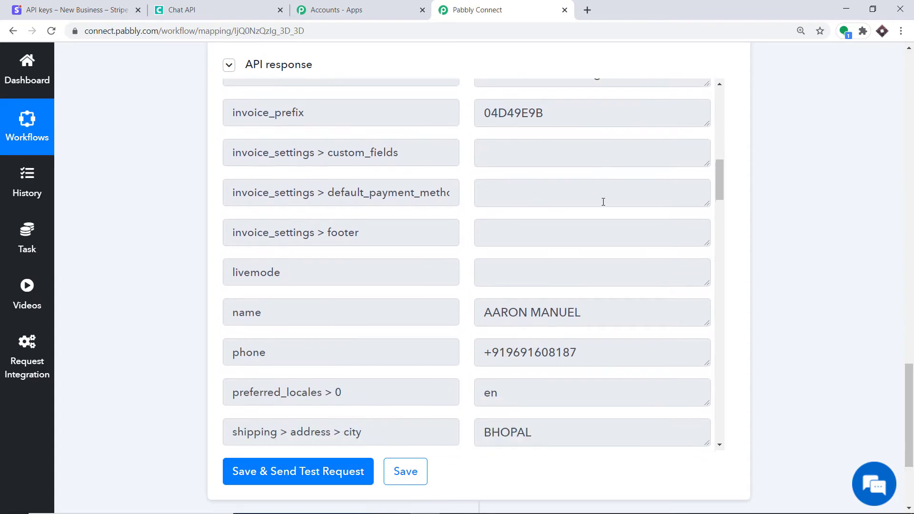
pyautogui.scroll(-1, 505, 303)
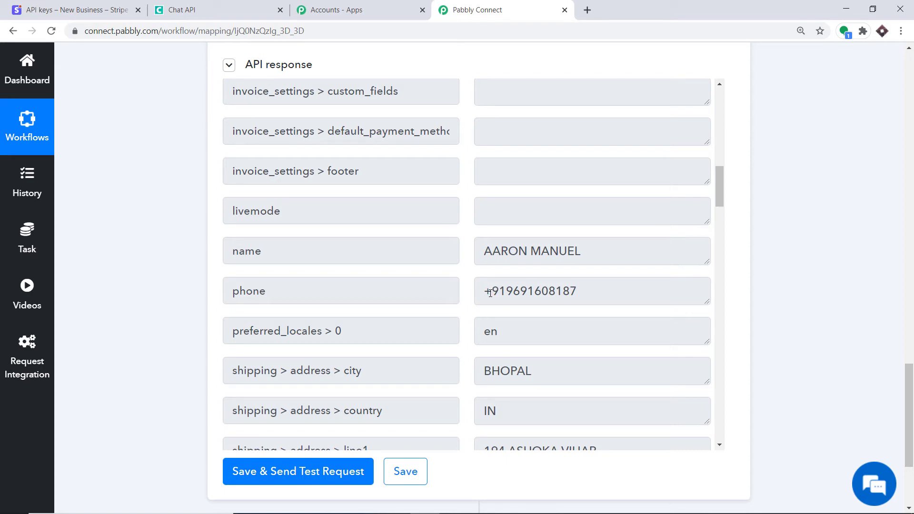
# Check the '+' country-code prefix on the customer's phone number without changing it
pyautogui.moveTo(490, 293); pyautogui.dragTo(583, 291)
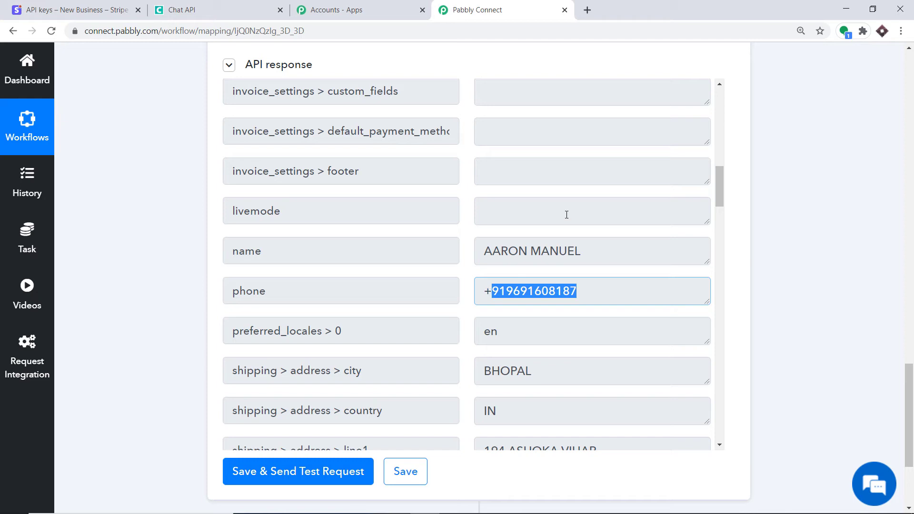
pyautogui.click(489, 289)
pyautogui.doubleClick(487, 292)
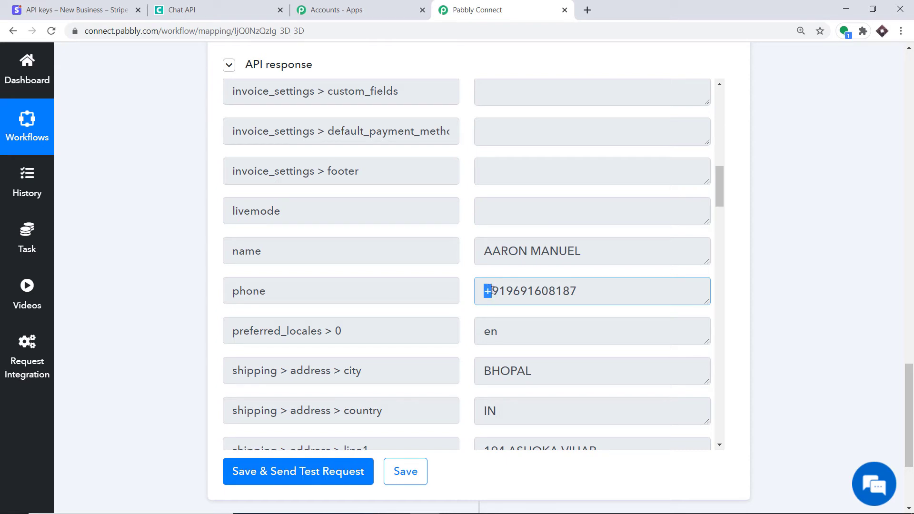
pyautogui.click(782, 229)
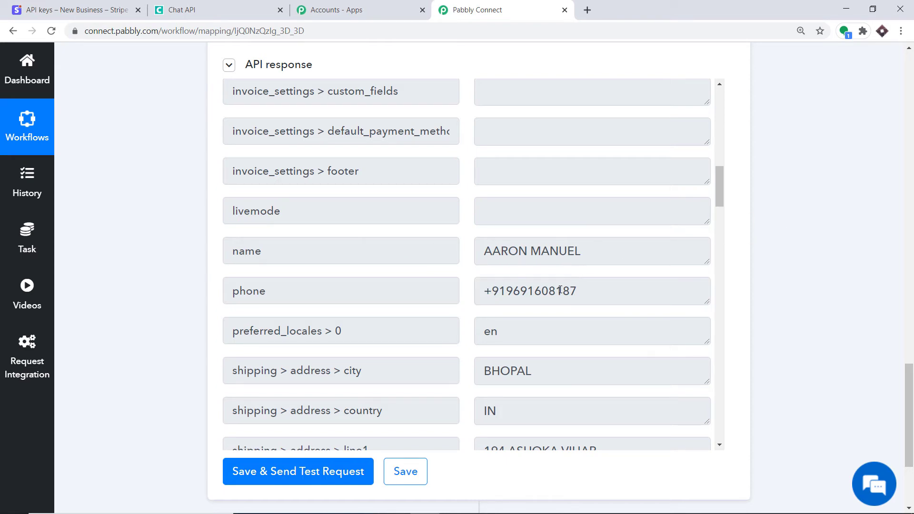
# Review the rest of the customer response, then return to the trigger's Webhook response
pyautogui.scroll(-2, 394, 232)
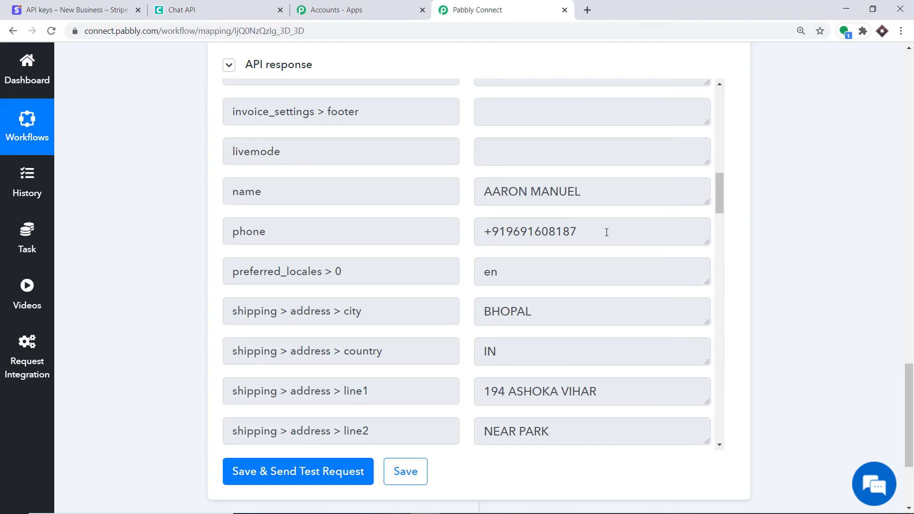
pyautogui.scroll(-5, 567, 260)
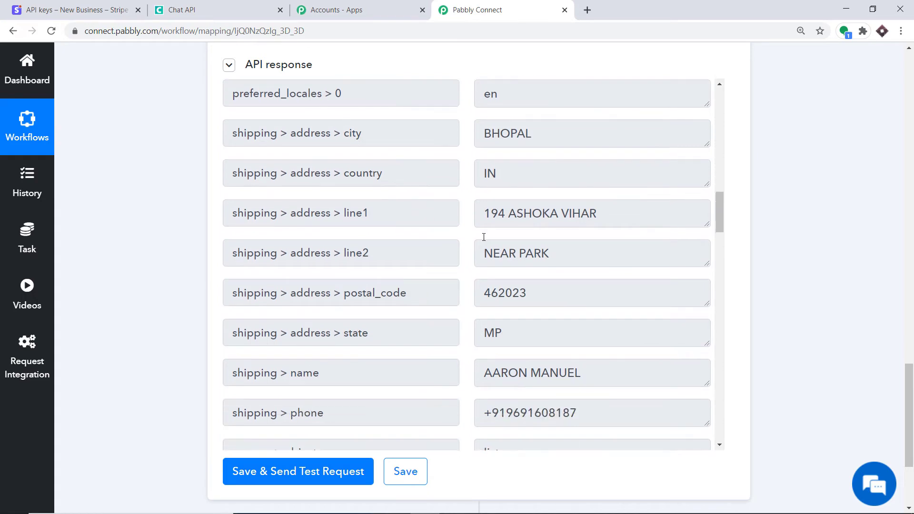
pyautogui.scroll(-10, 536, 258)
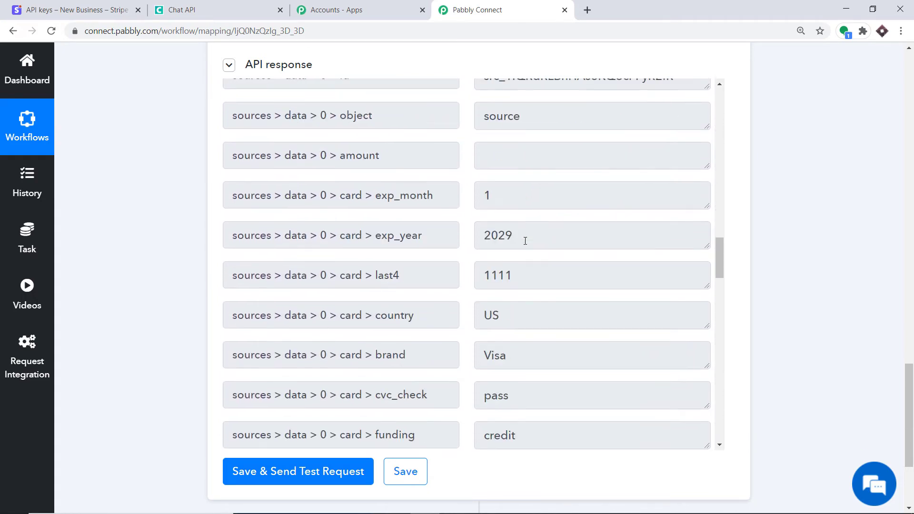
pyautogui.scroll(-3, 522, 243)
pyautogui.scroll(-2, 835, 329)
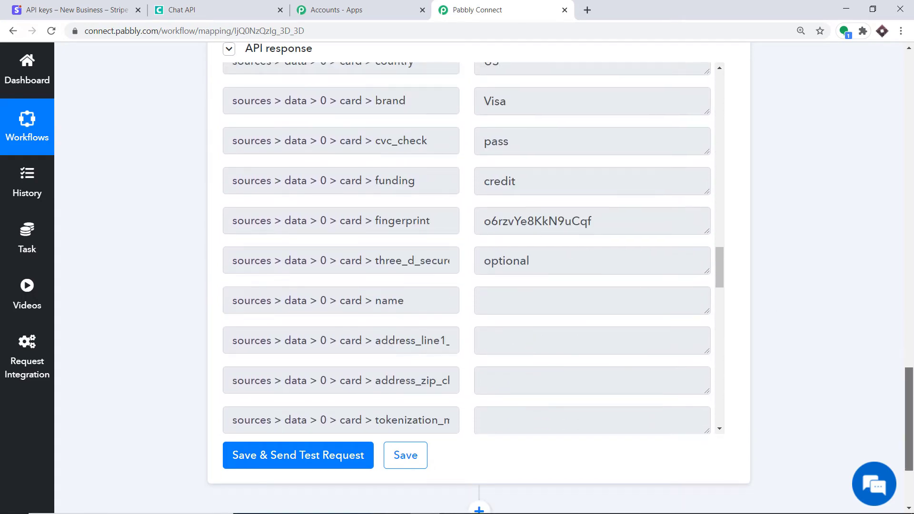
pyautogui.scroll(-8, 482, 193)
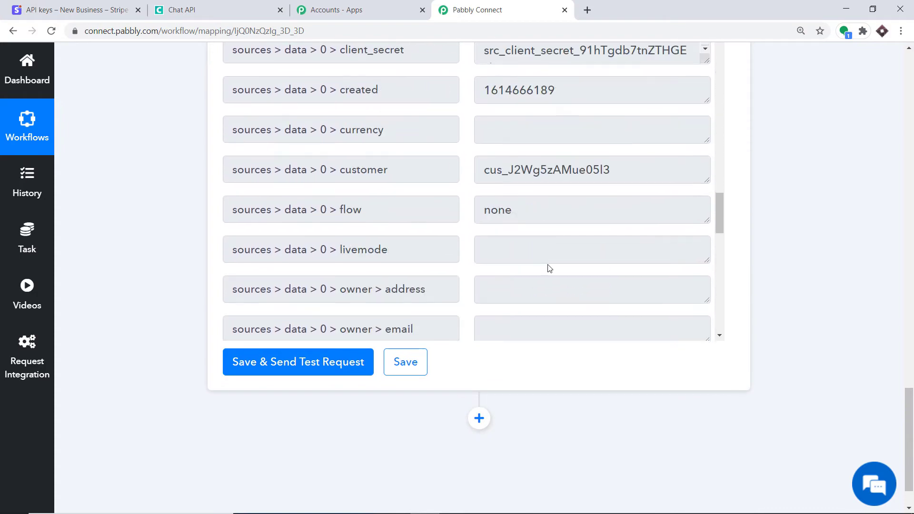
pyautogui.moveTo(909, 391); pyautogui.dragTo(909, 332)
pyautogui.scroll(8, 619, 416)
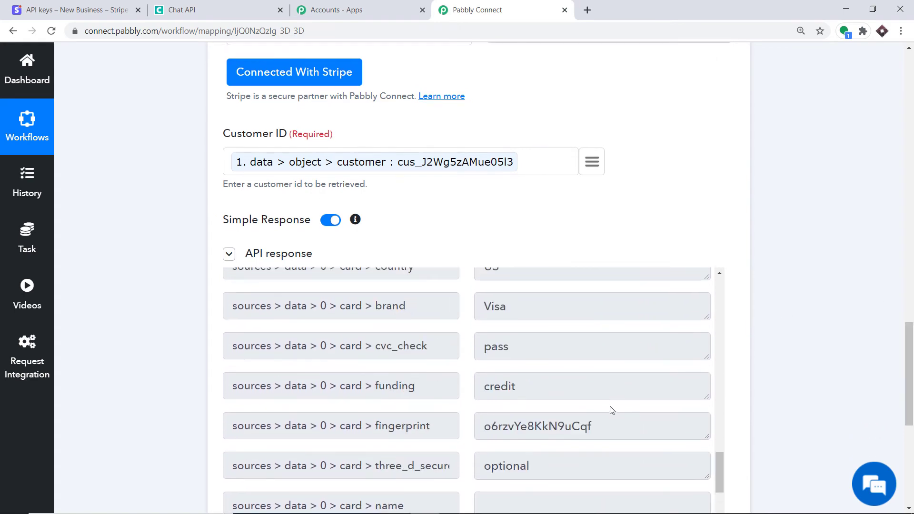
pyautogui.moveTo(909, 378); pyautogui.dragTo(912, 213)
# Confirm the charge amount reads 10000, then add a new step below the customer lookup
pyautogui.scroll(-13, 590, 343)
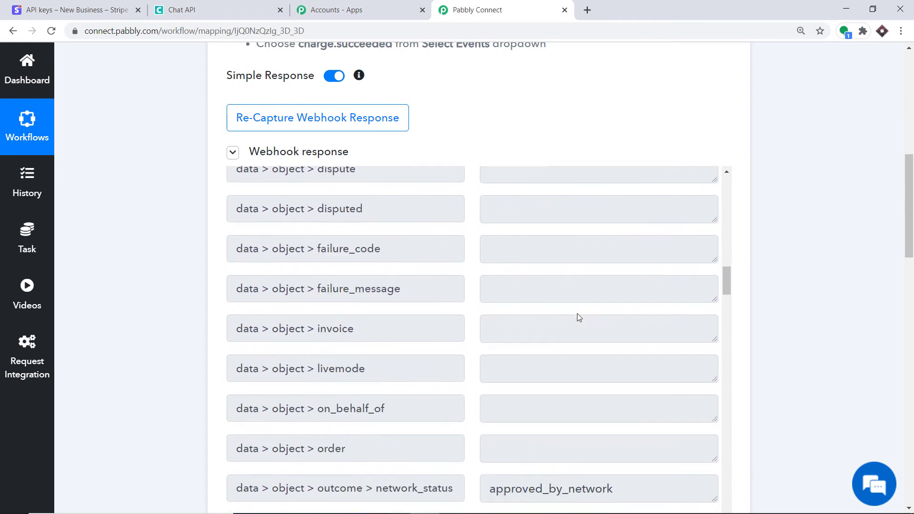
pyautogui.scroll(-11, 579, 313)
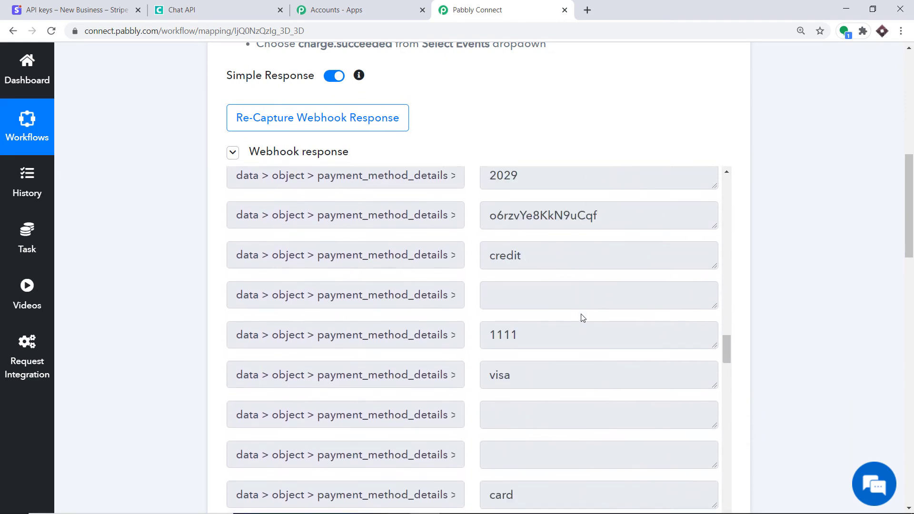
pyautogui.scroll(5, 579, 316)
pyautogui.scroll(20, 589, 303)
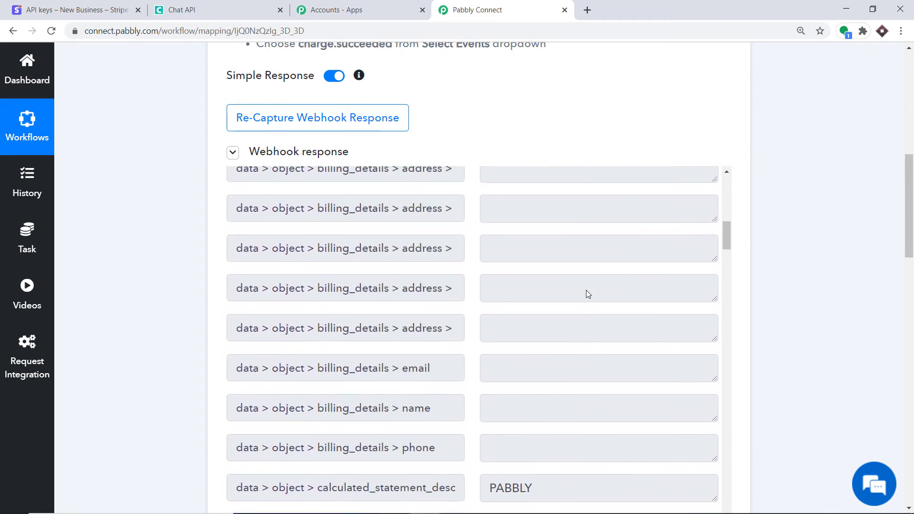
pyautogui.scroll(5, 586, 290)
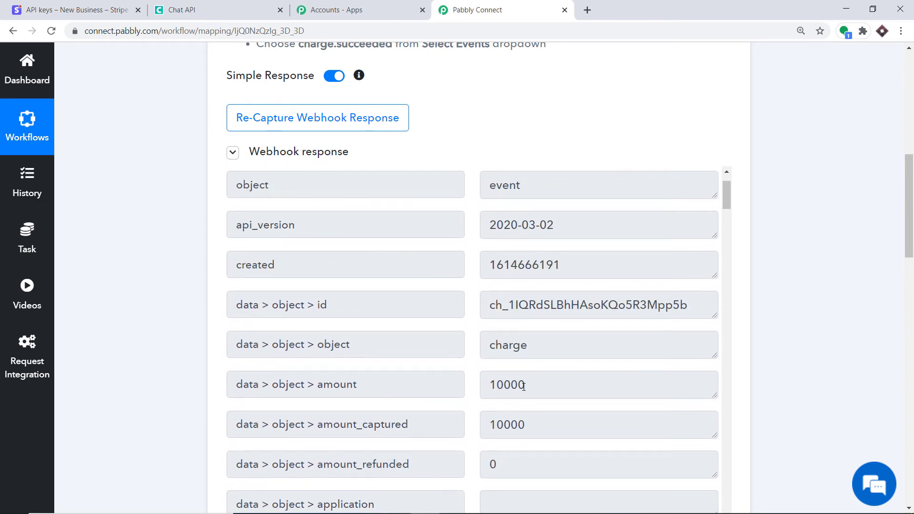
pyautogui.click(513, 384)
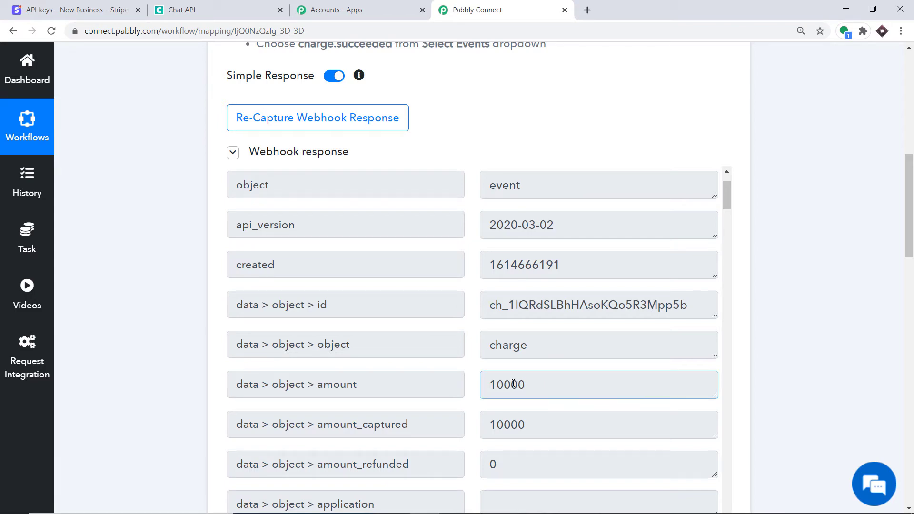
pyautogui.moveTo(910, 245); pyautogui.dragTo(911, 487)
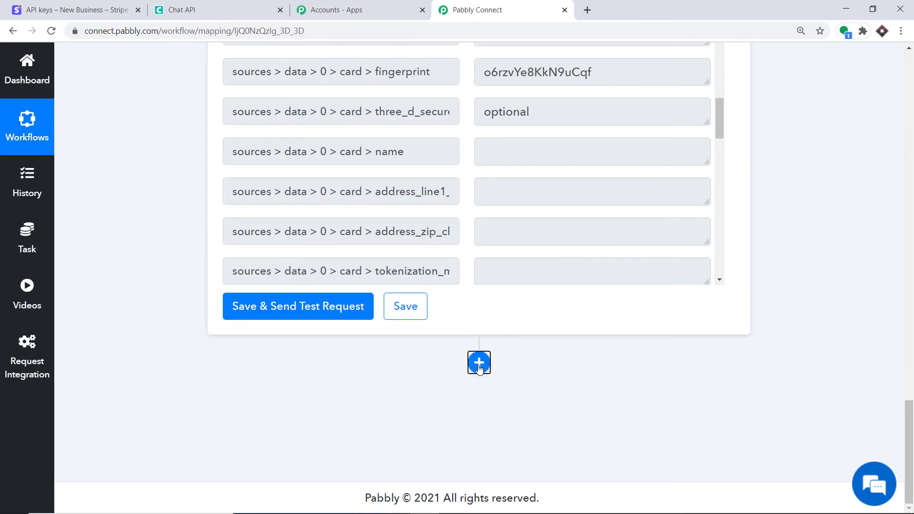
pyautogui.click(479, 363)
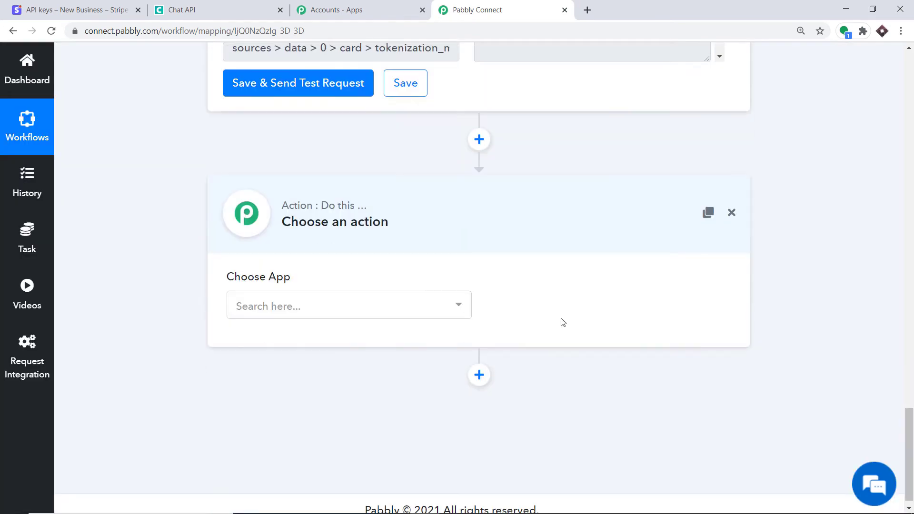
pyautogui.click(321, 310)
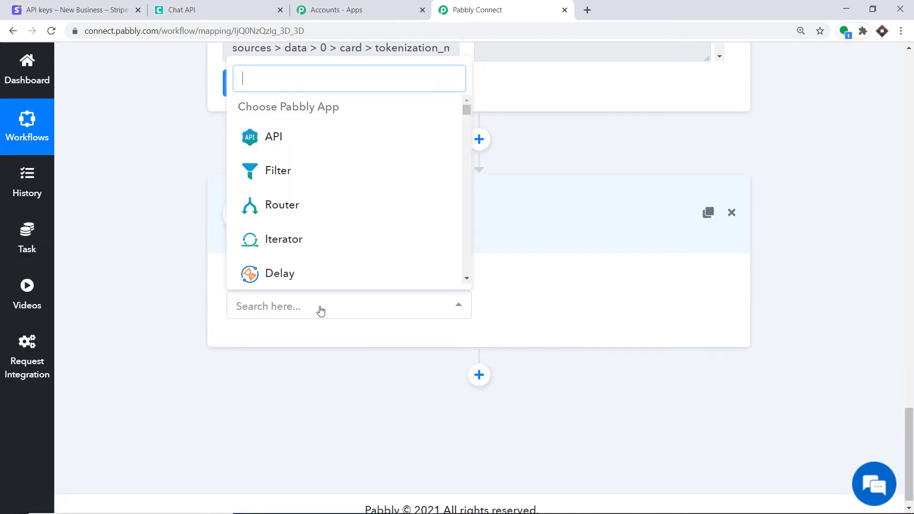
pyautogui.click(274, 138)
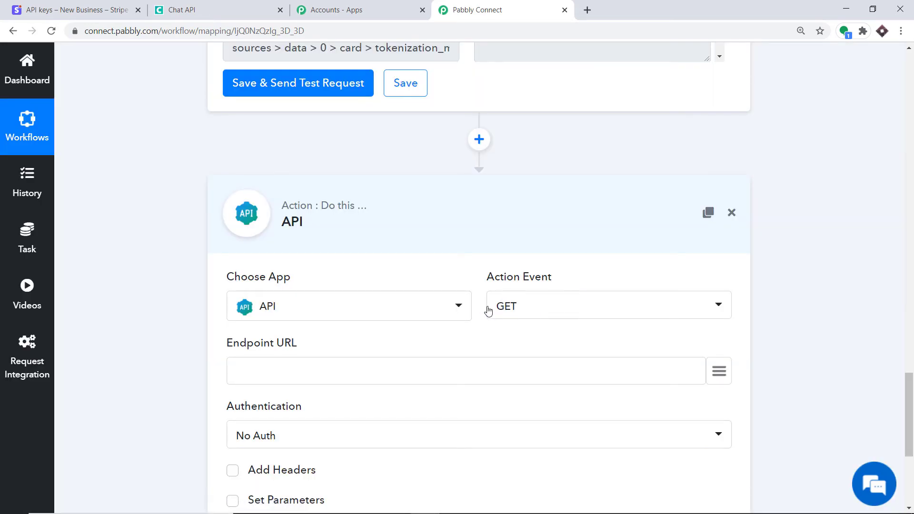
pyautogui.scroll(-4, 874, 343)
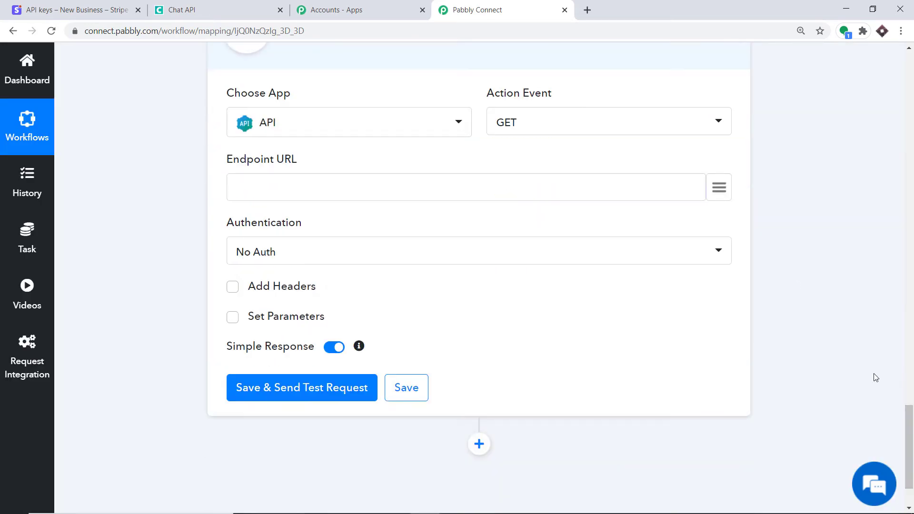
pyautogui.rightClick(267, 186)
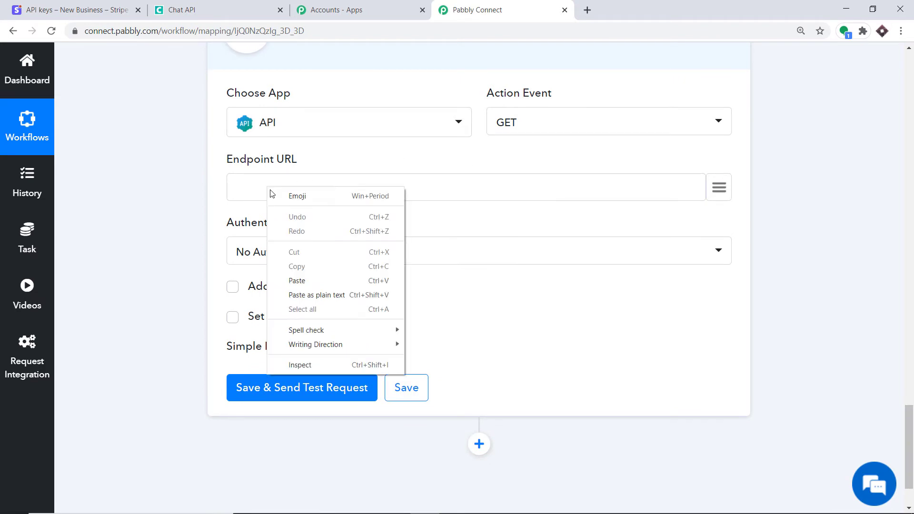
pyautogui.click(314, 278)
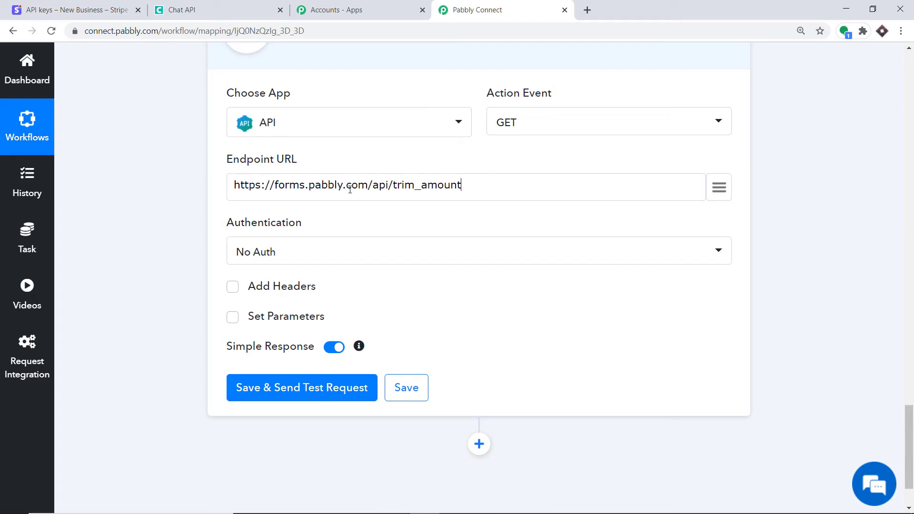
# Add parameter 'amount' mapped to the charge amount 10000 and test, returning success, amount 100
pyautogui.click(233, 317)
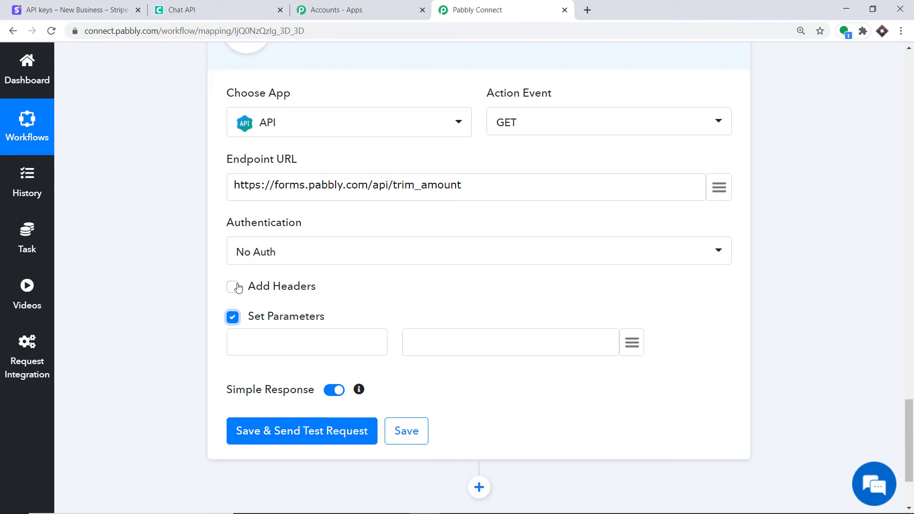
pyautogui.click(255, 347)
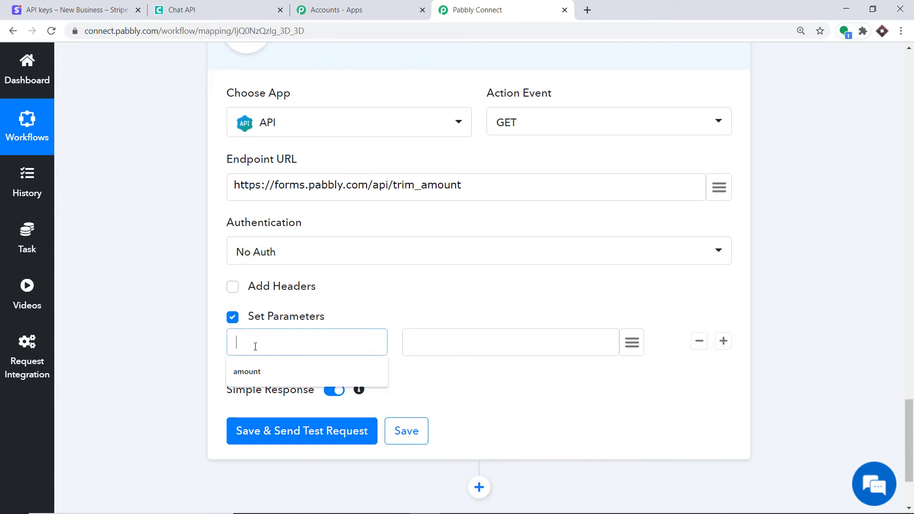
pyautogui.click(253, 367)
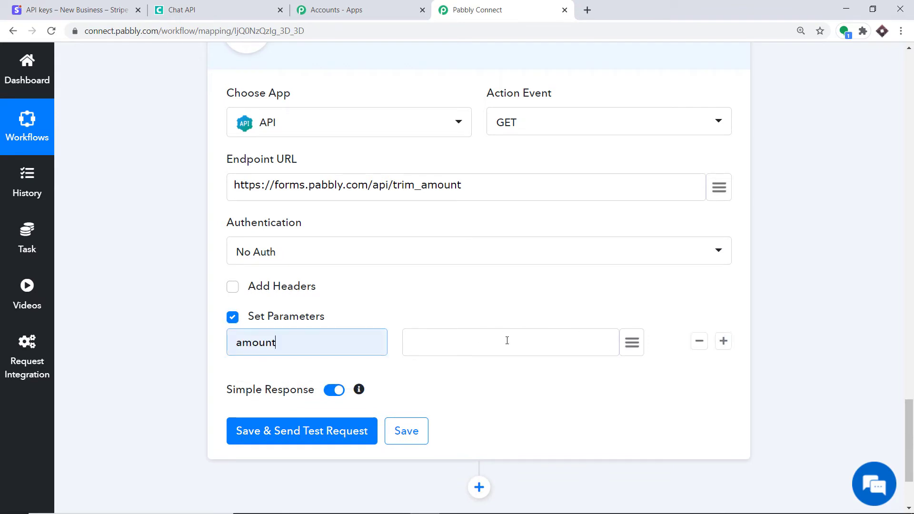
pyautogui.click(633, 343)
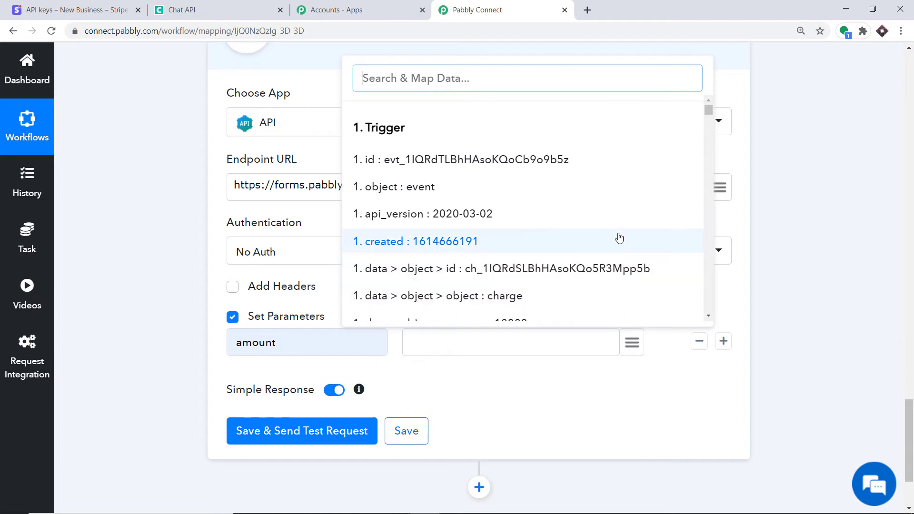
pyautogui.write('100')
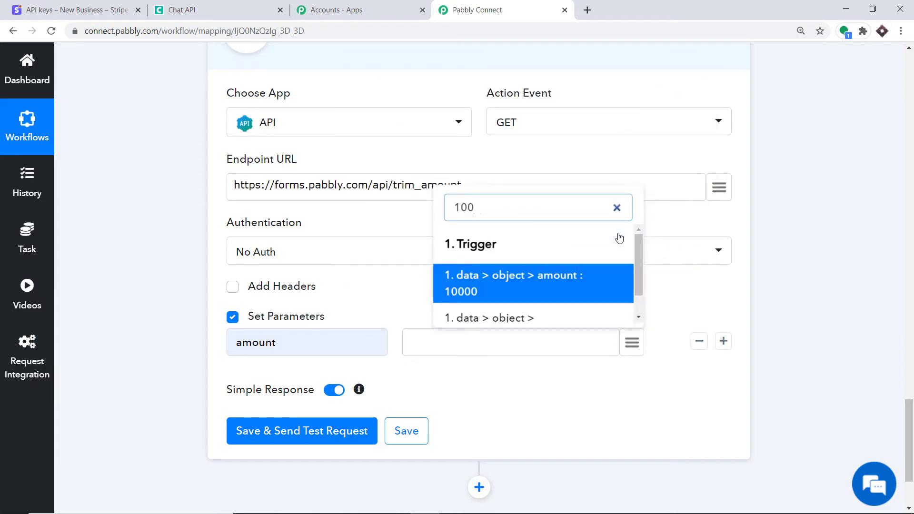
pyautogui.write('00')
pyautogui.click(502, 282)
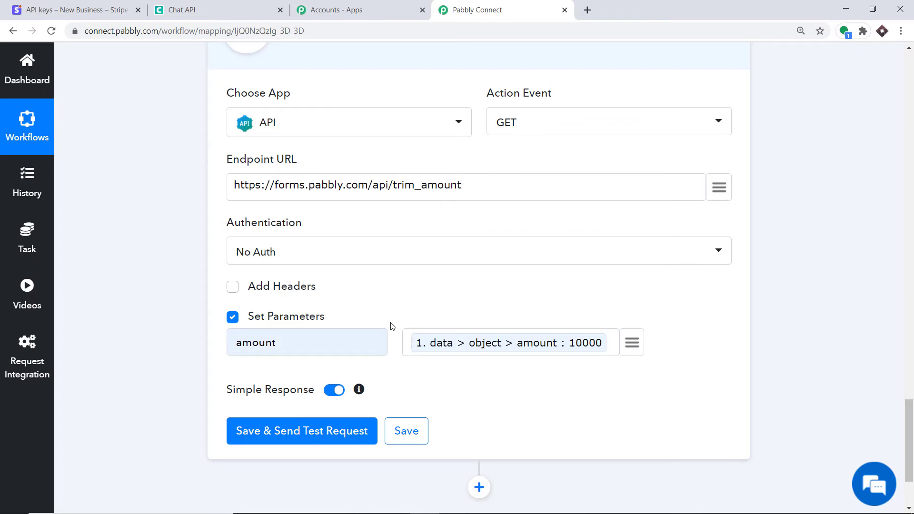
pyautogui.scroll(-3, 390, 322)
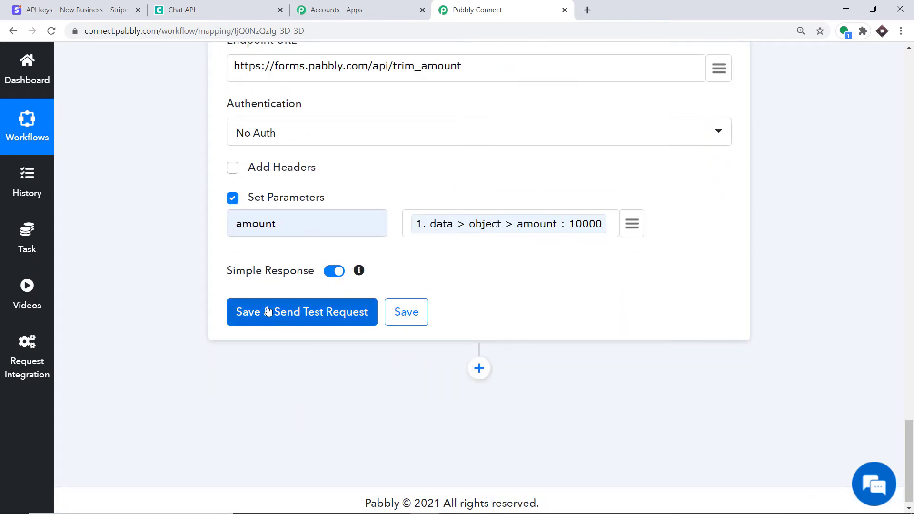
pyautogui.click(595, 226)
pyautogui.click(298, 312)
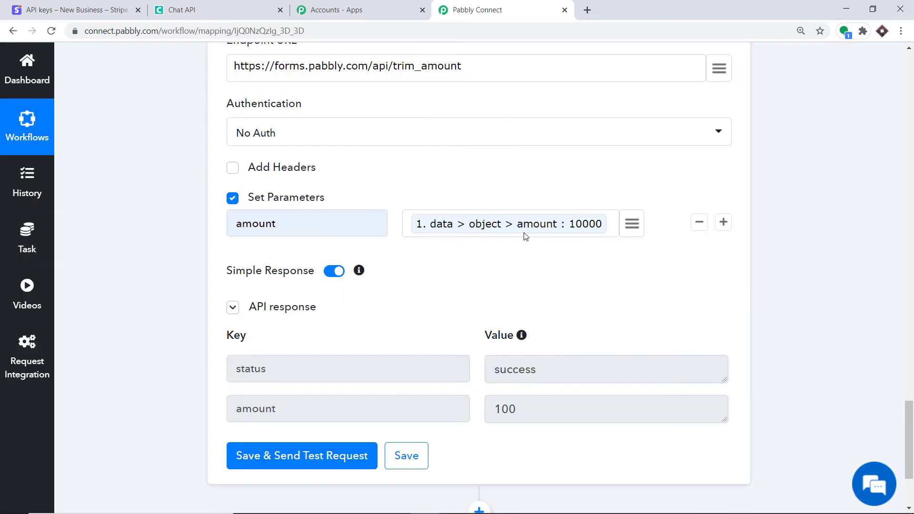
pyautogui.scroll(-3, 528, 249)
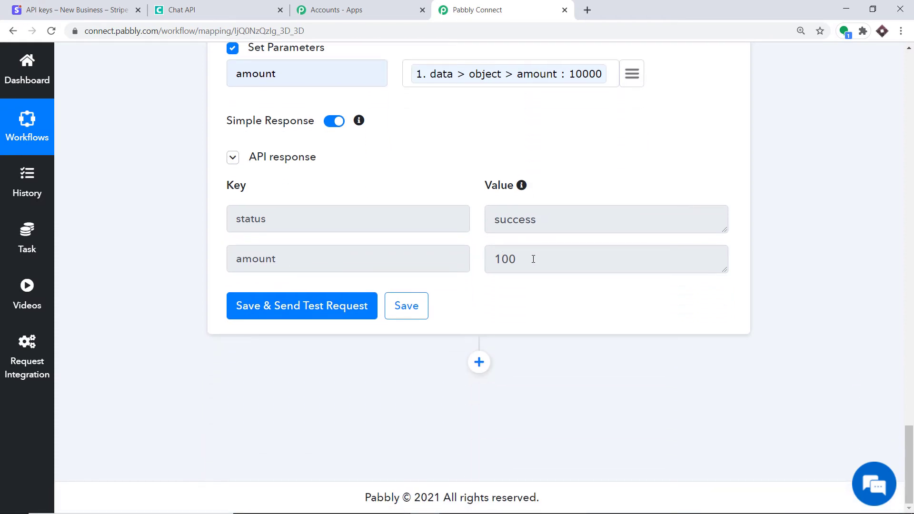
pyautogui.scroll(15, 533, 253)
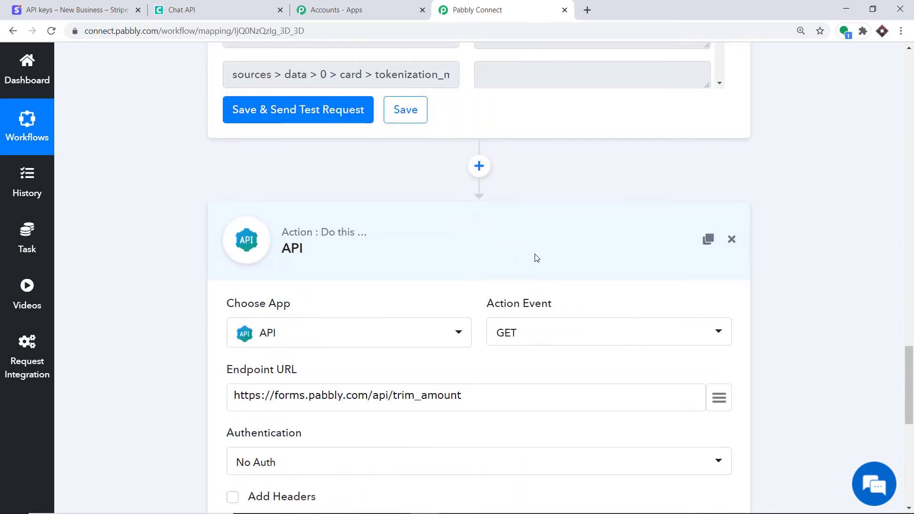
pyautogui.scroll(10, 535, 254)
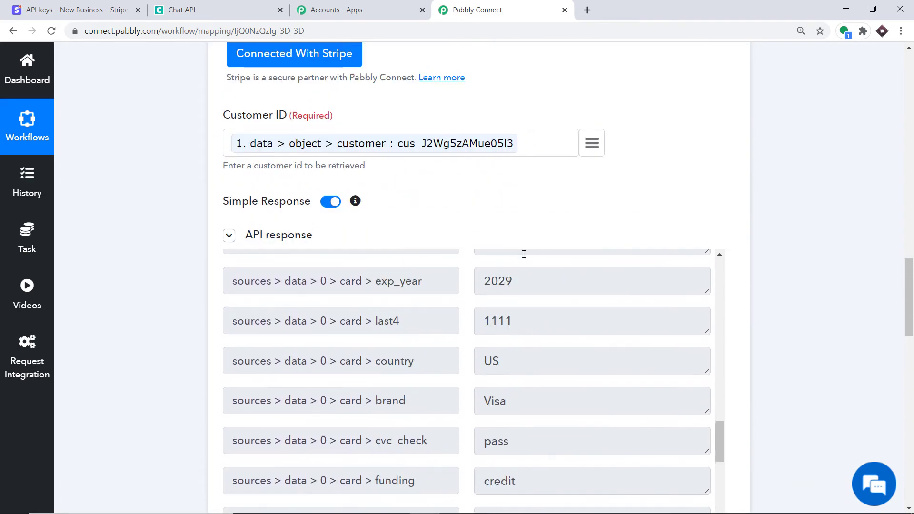
pyautogui.scroll(1, 692, 283)
pyautogui.moveTo(910, 301); pyautogui.dragTo(910, 333)
pyautogui.scroll(-10, 567, 298)
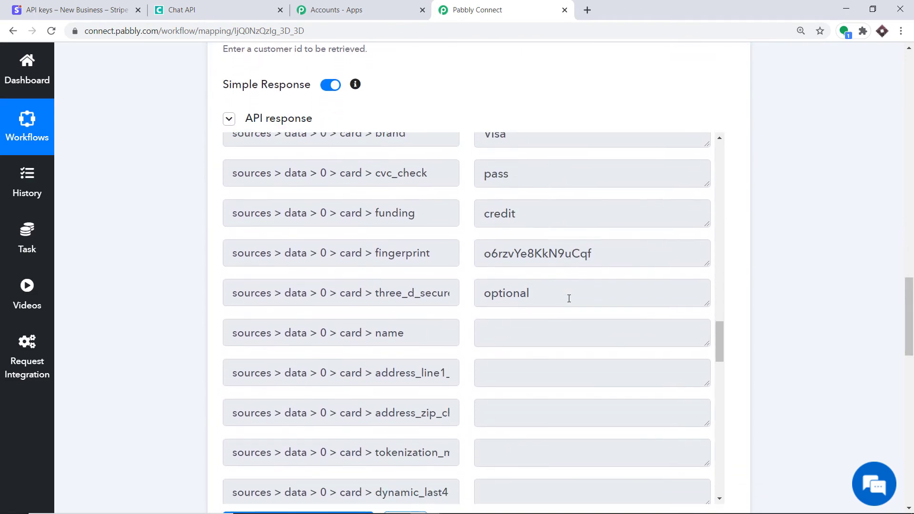
pyautogui.scroll(-16, 572, 300)
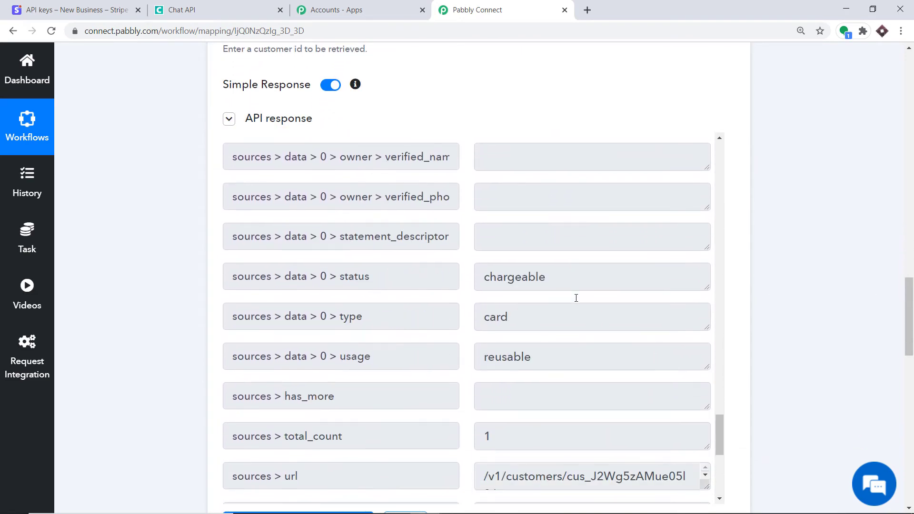
pyautogui.scroll(-3, 577, 299)
pyautogui.scroll(20, 578, 300)
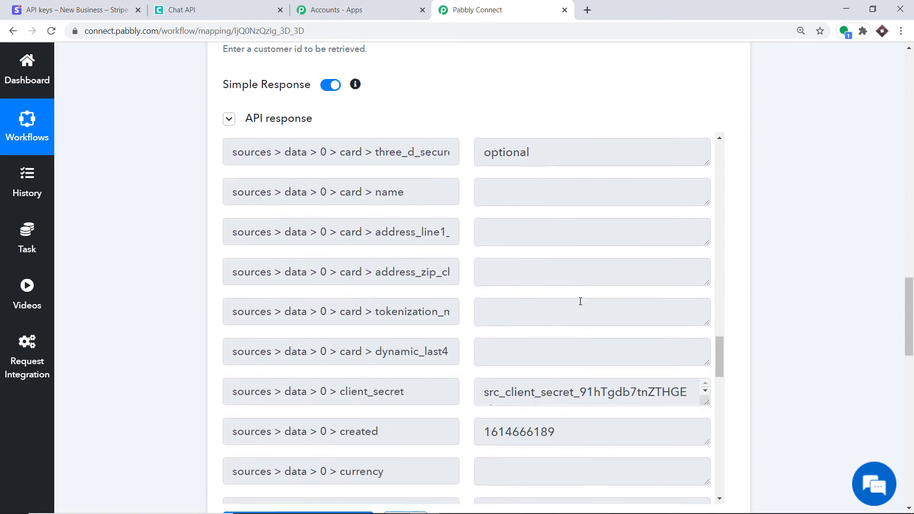
pyautogui.scroll(15, 580, 301)
pyautogui.scroll(-3, 573, 307)
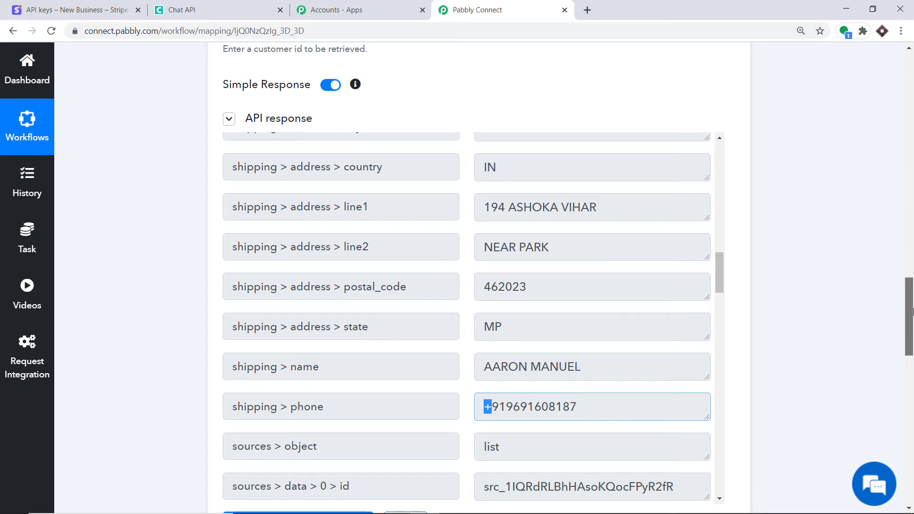
pyautogui.moveTo(909, 317); pyautogui.dragTo(911, 465)
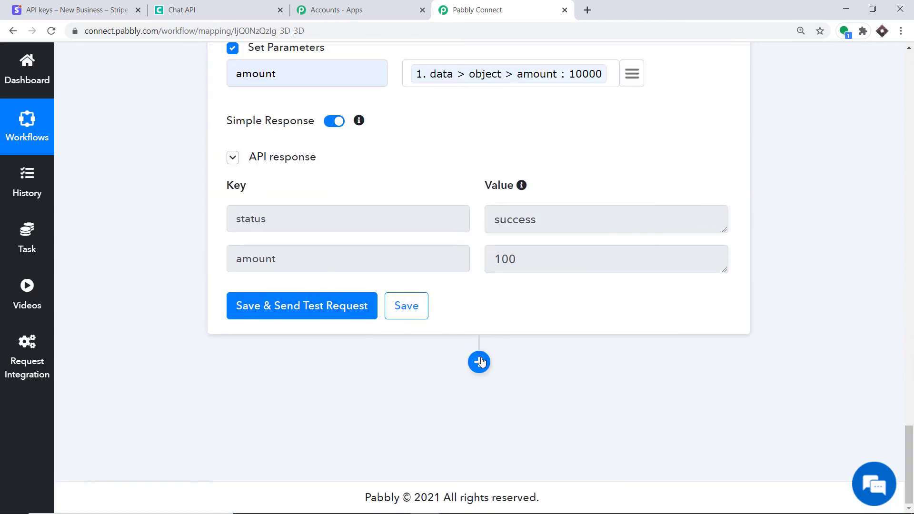
# Add a Text Formatter step using the Split Text action and connect it
pyautogui.click(479, 362)
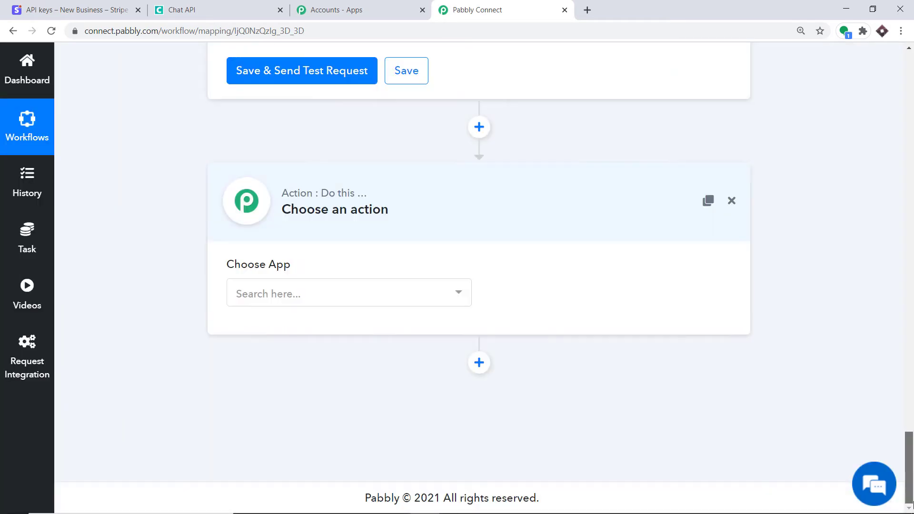
pyautogui.click(250, 294)
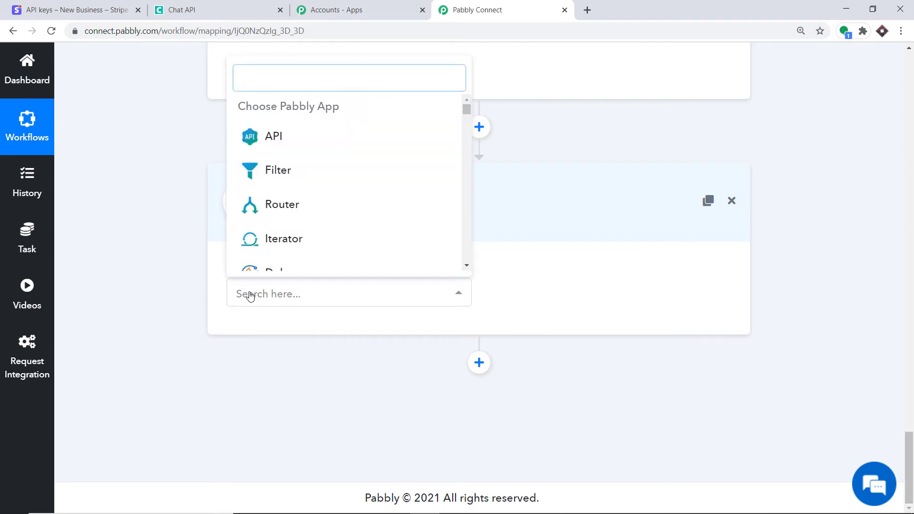
pyautogui.write('text')
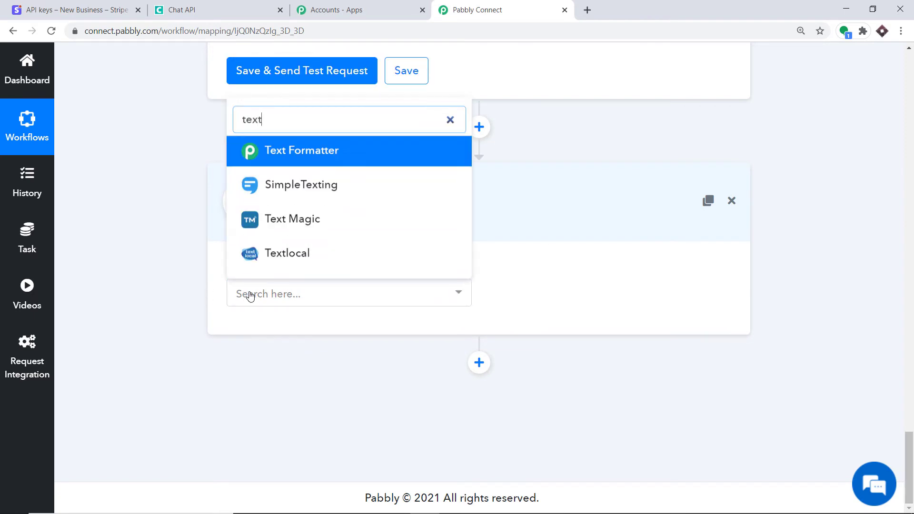
pyautogui.click(330, 159)
pyautogui.click(577, 292)
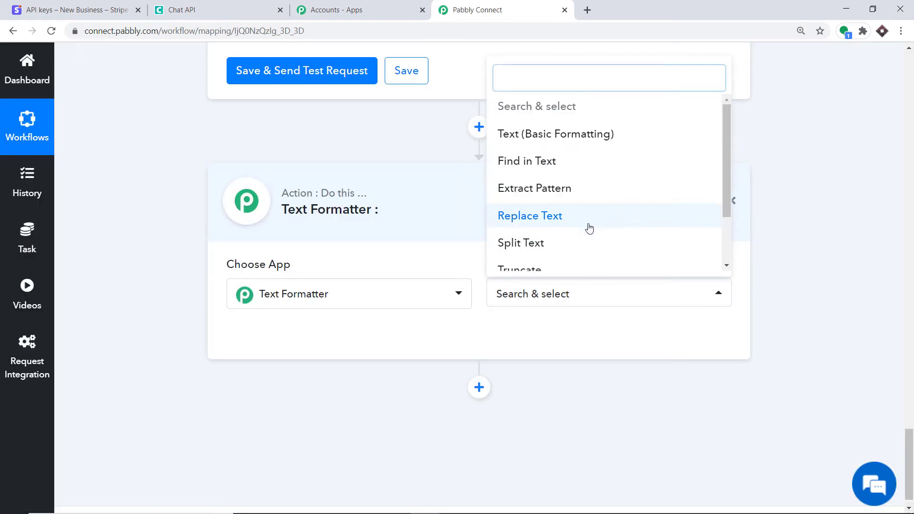
pyautogui.click(552, 244)
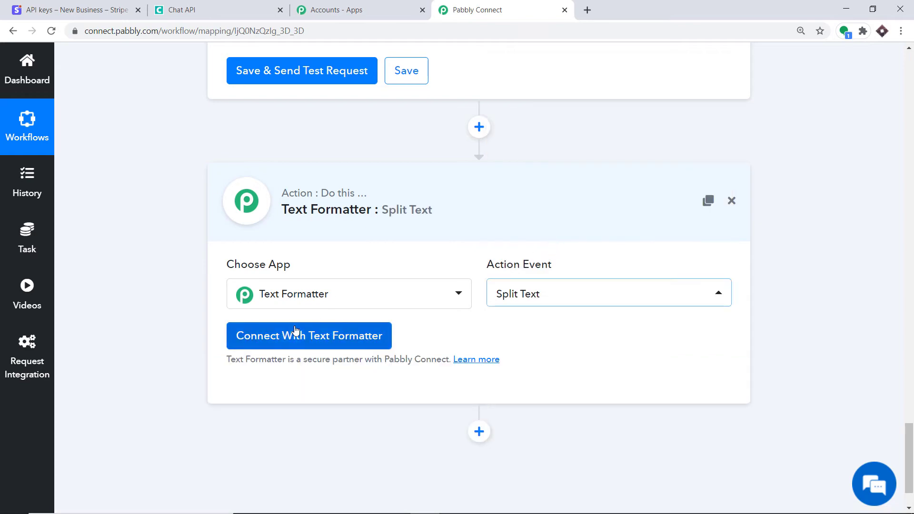
pyautogui.click(295, 333)
pyautogui.scroll(-4, 522, 258)
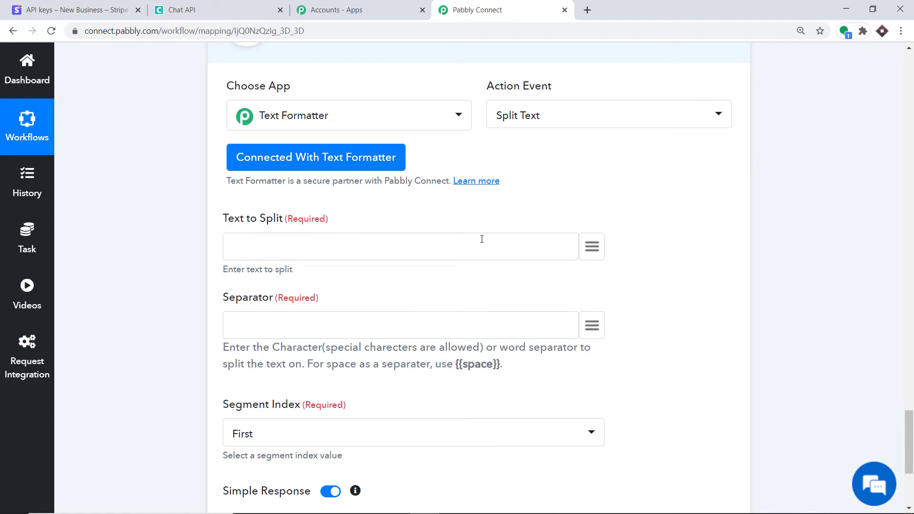
# Split the mapped customer phone on '+' with Segment Index All, then test successfully
pyautogui.click(598, 249)
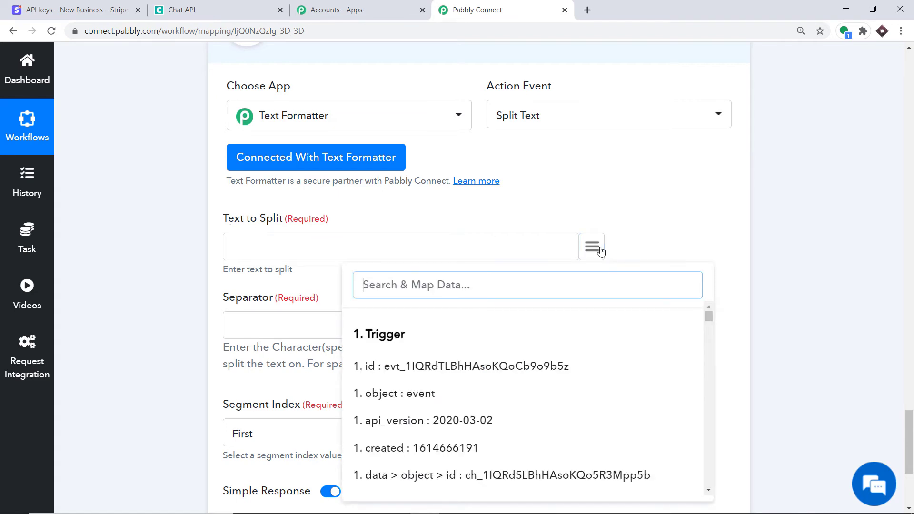
pyautogui.write('+')
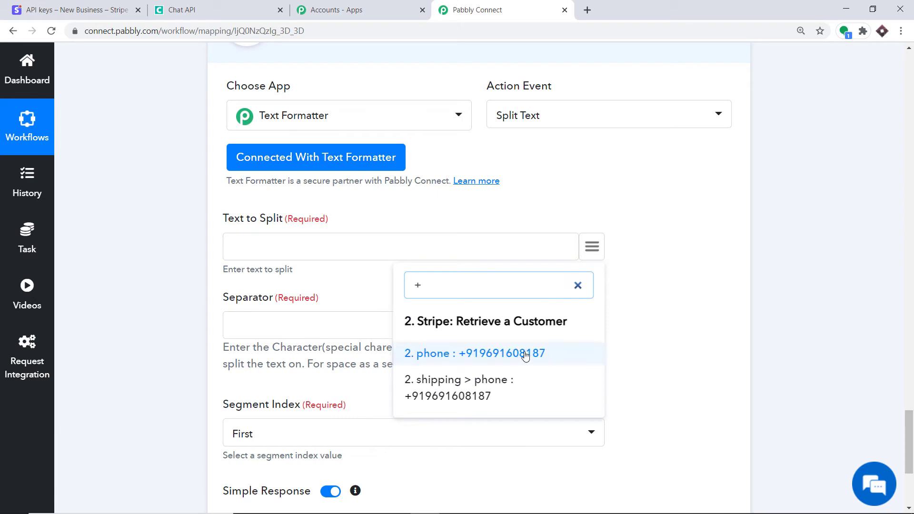
pyautogui.click(525, 355)
pyautogui.scroll(-3, 268, 201)
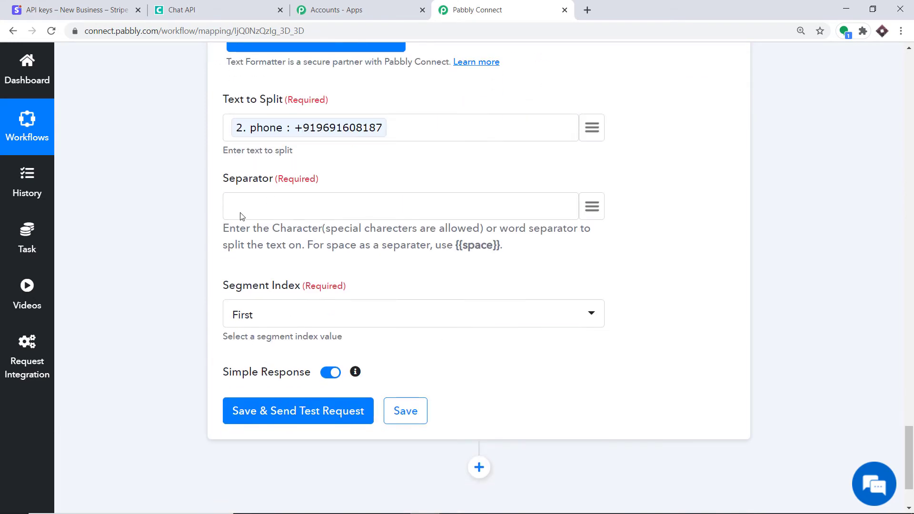
pyautogui.write('+')
pyautogui.click(254, 316)
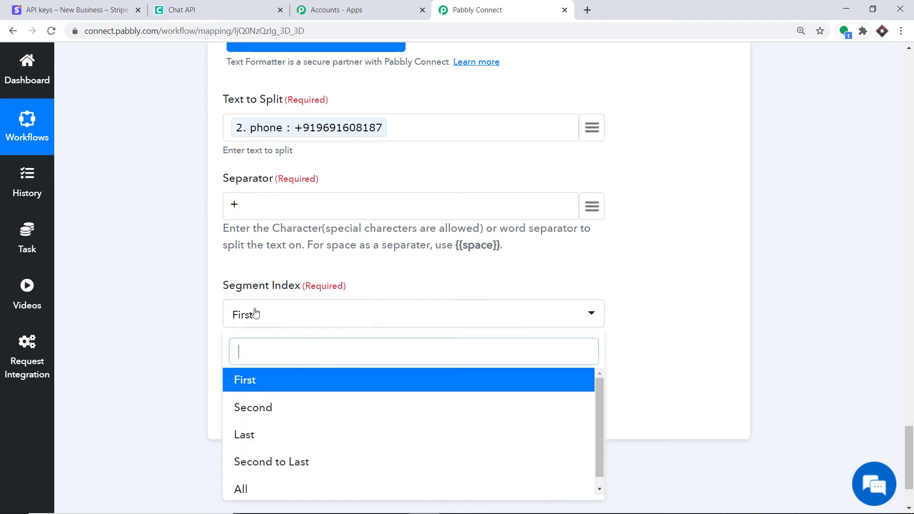
pyautogui.click(241, 490)
pyautogui.scroll(-3, 281, 342)
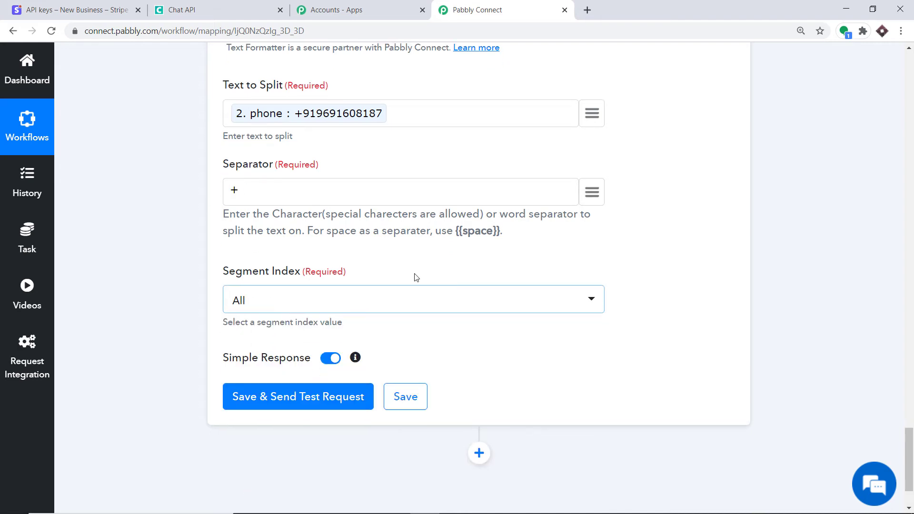
pyautogui.click(276, 312)
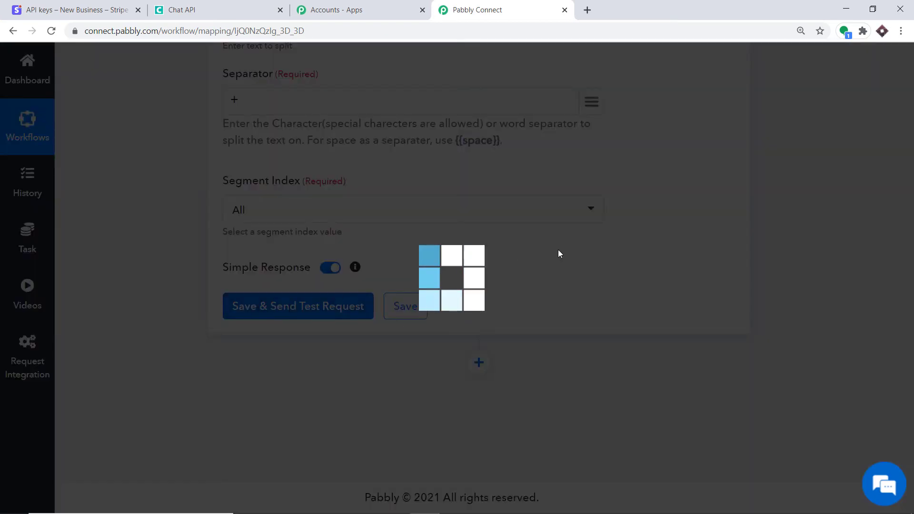
pyautogui.scroll(-1, 529, 371)
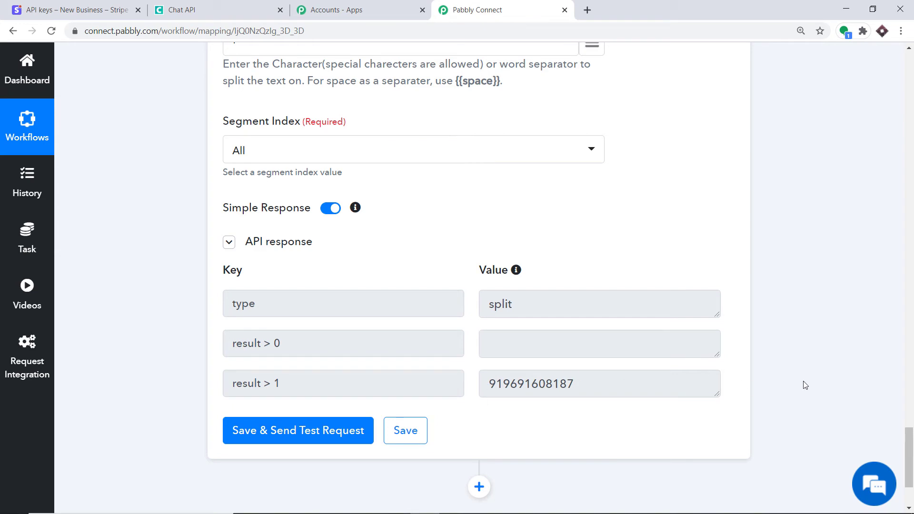
pyautogui.moveTo(909, 460); pyautogui.dragTo(911, 476)
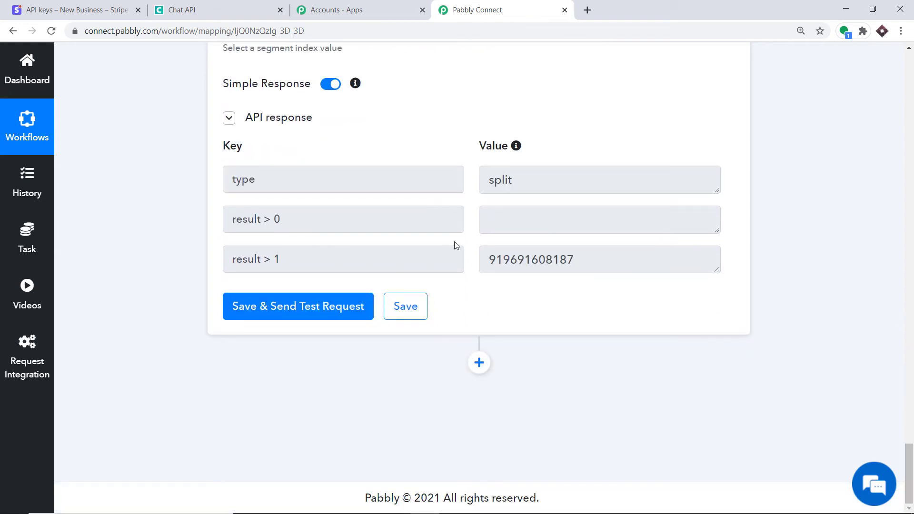
# Add a Chat API step with the Send Message action and start connecting its account
pyautogui.click(481, 364)
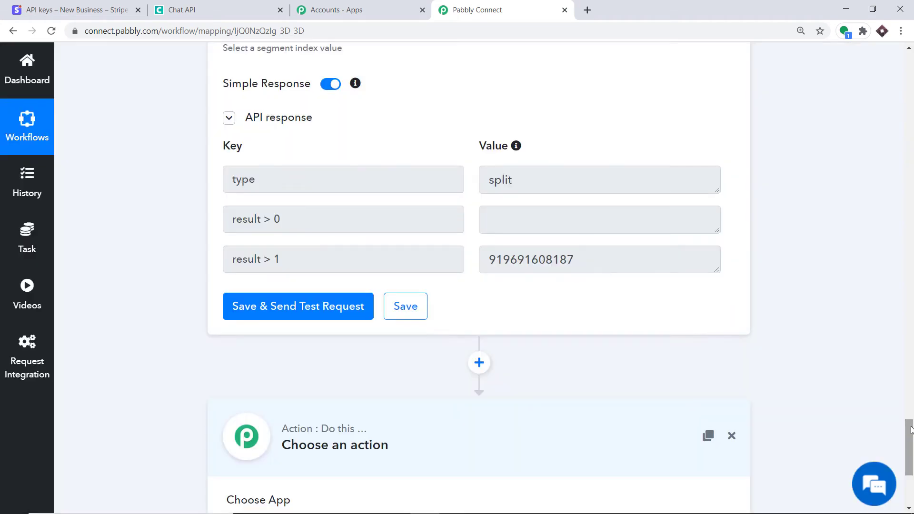
pyautogui.click(288, 292)
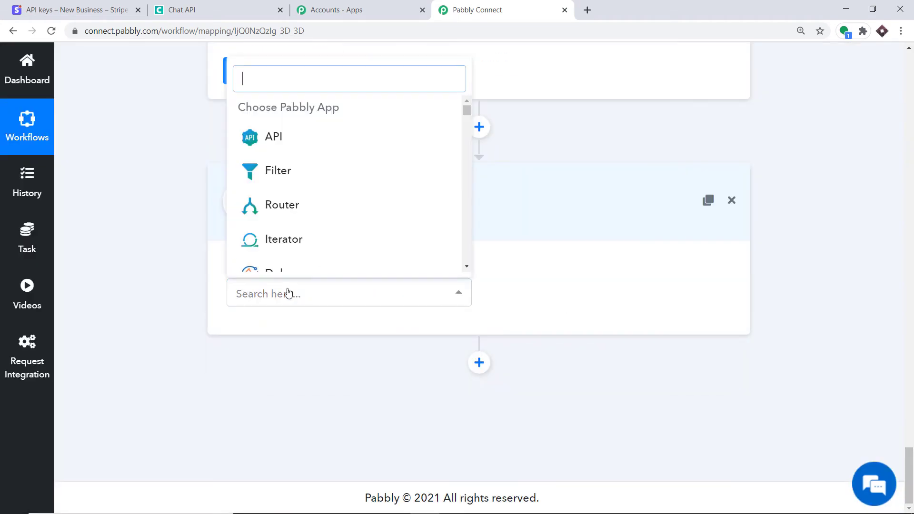
pyautogui.write('chat')
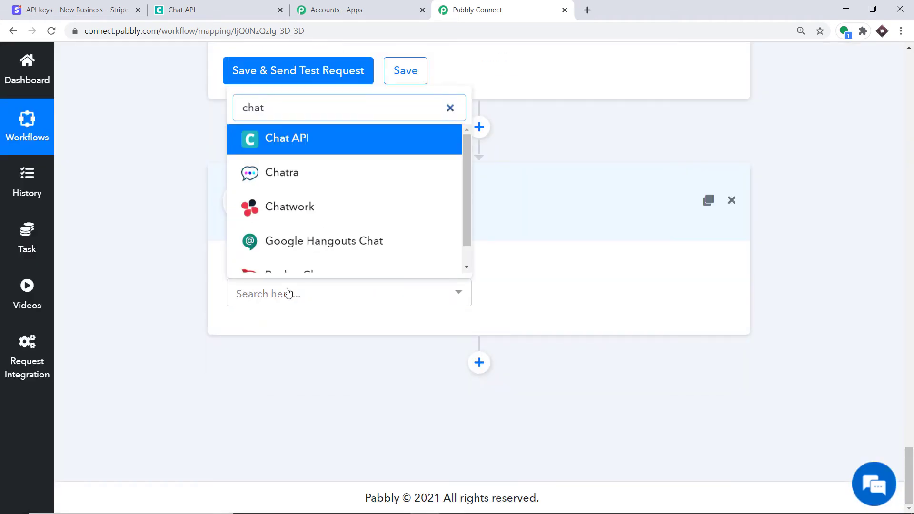
pyautogui.click(325, 137)
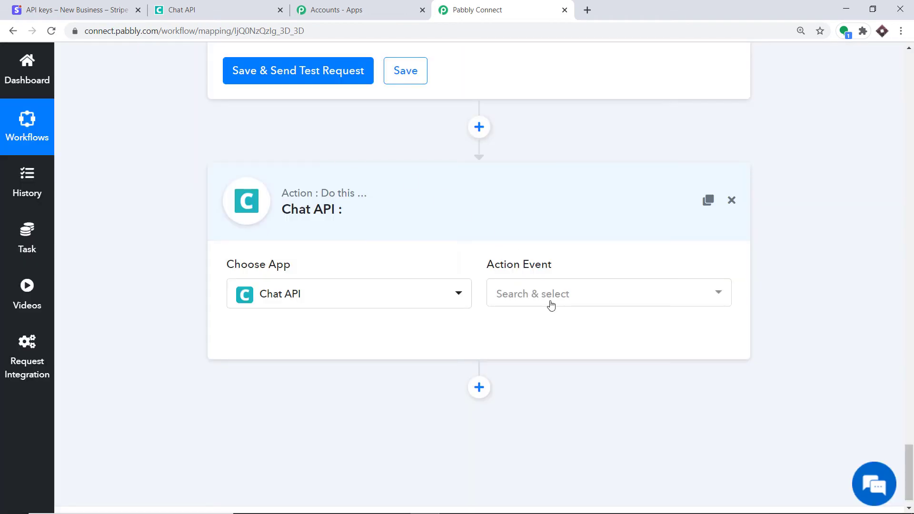
pyautogui.click(548, 302)
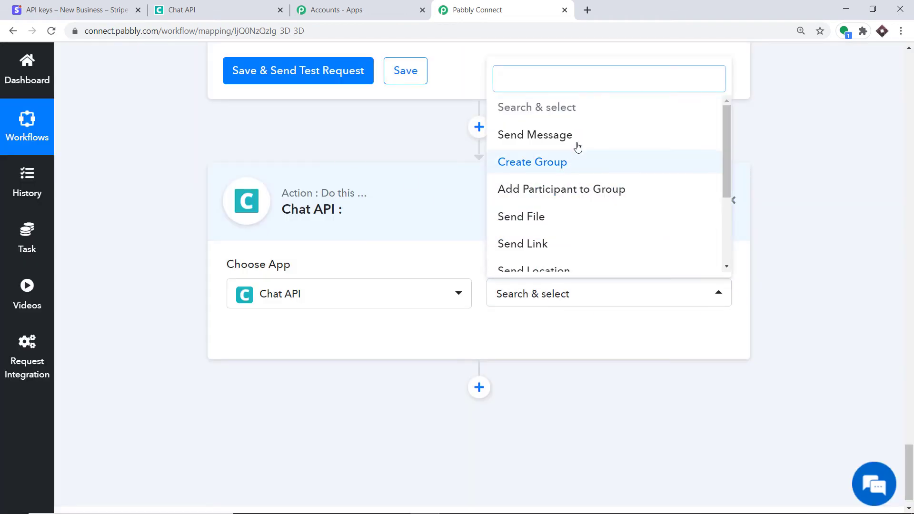
pyautogui.click(577, 140)
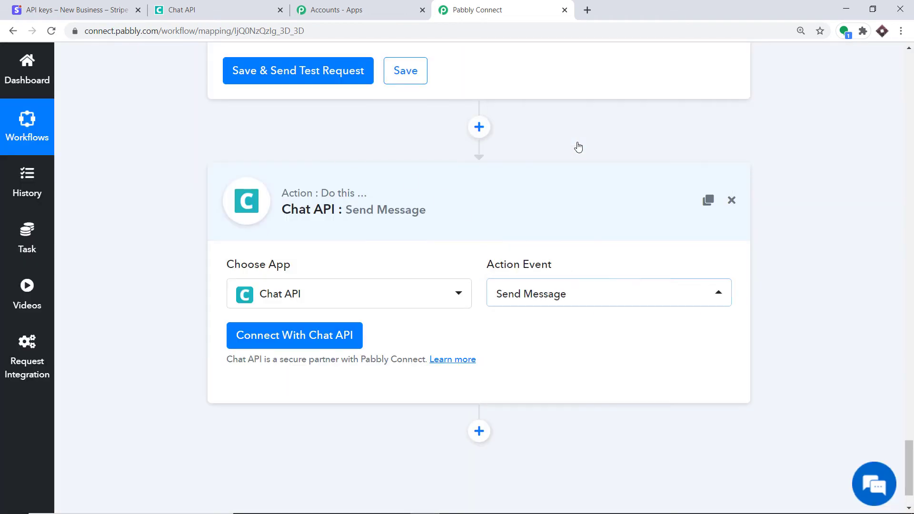
pyautogui.click(559, 295)
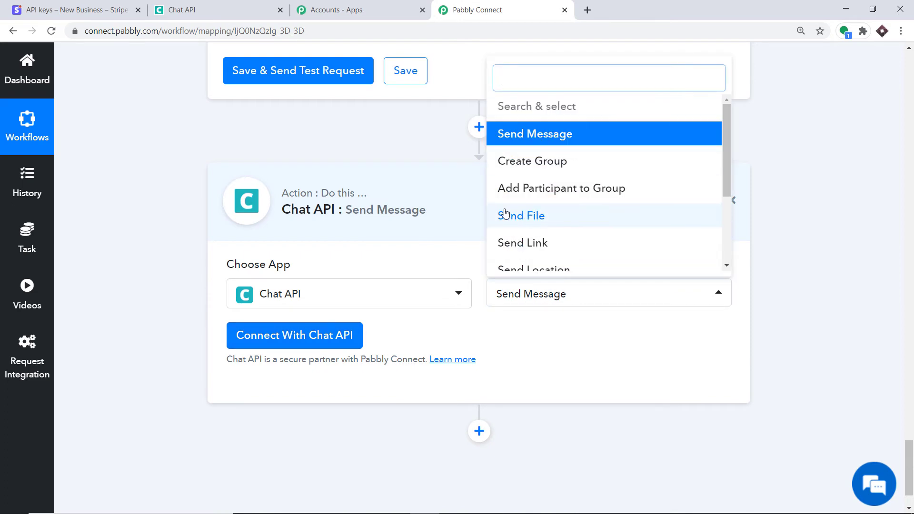
pyautogui.scroll(-1, 569, 245)
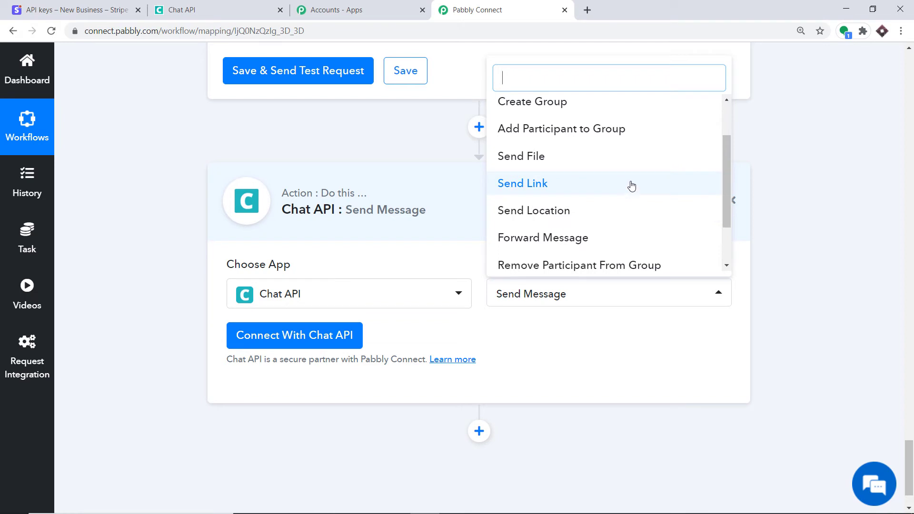
pyautogui.click(604, 318)
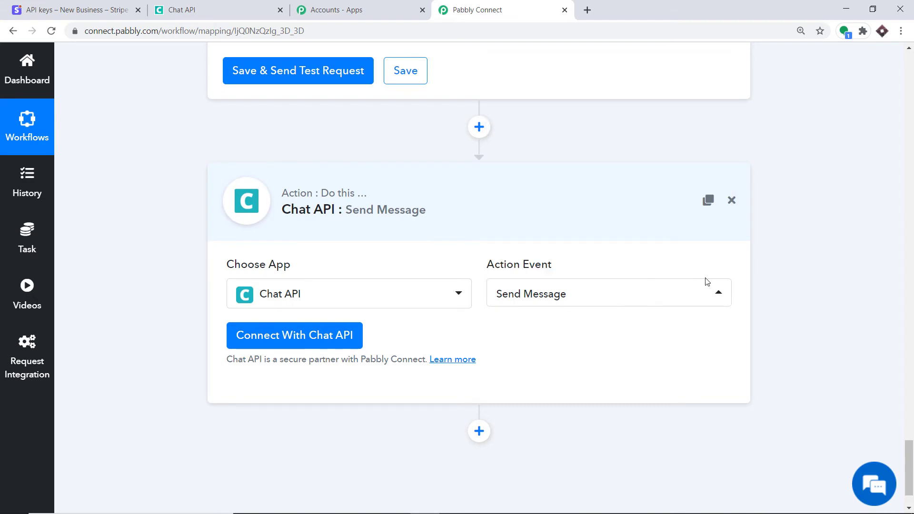
pyautogui.click(314, 333)
pyautogui.scroll(-1, 456, 257)
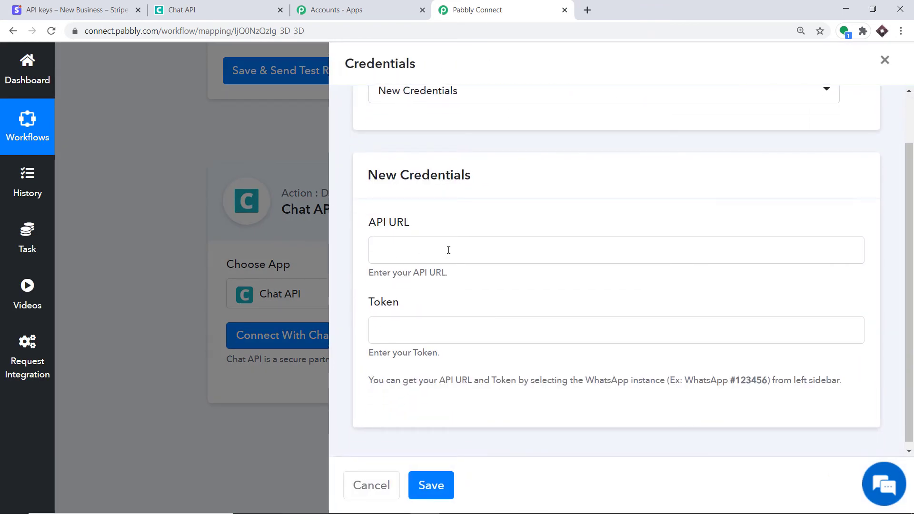
# Copy the WhatsApp instance's API URL into the credentials form's API URL field
pyautogui.click(221, 6)
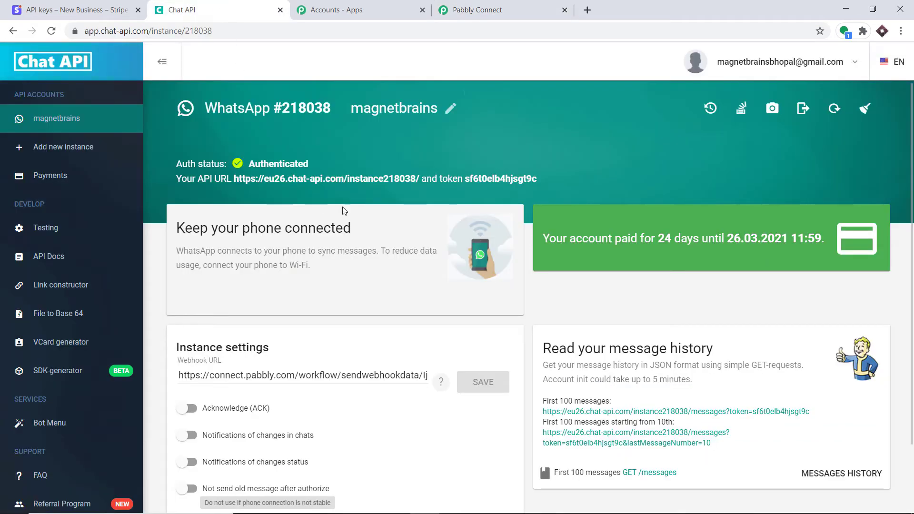
pyautogui.moveTo(419, 178); pyautogui.dragTo(269, 174)
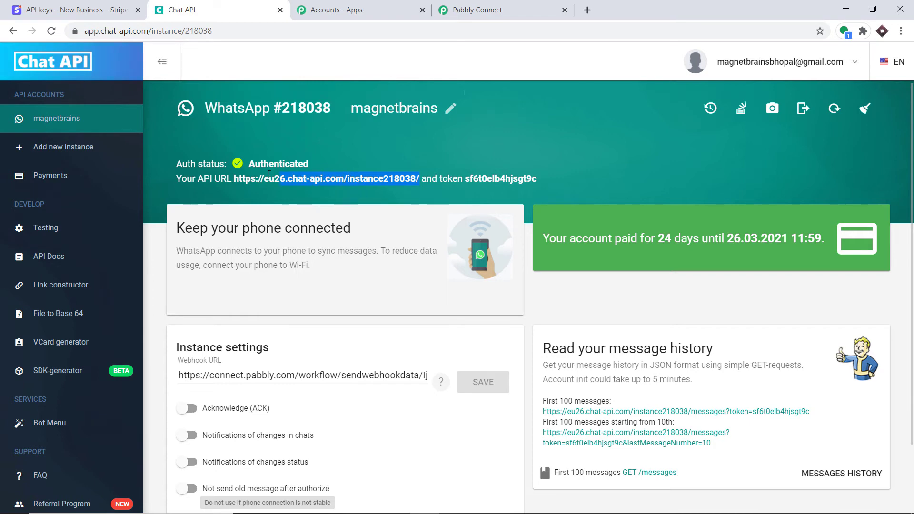
pyautogui.rightClick(235, 177)
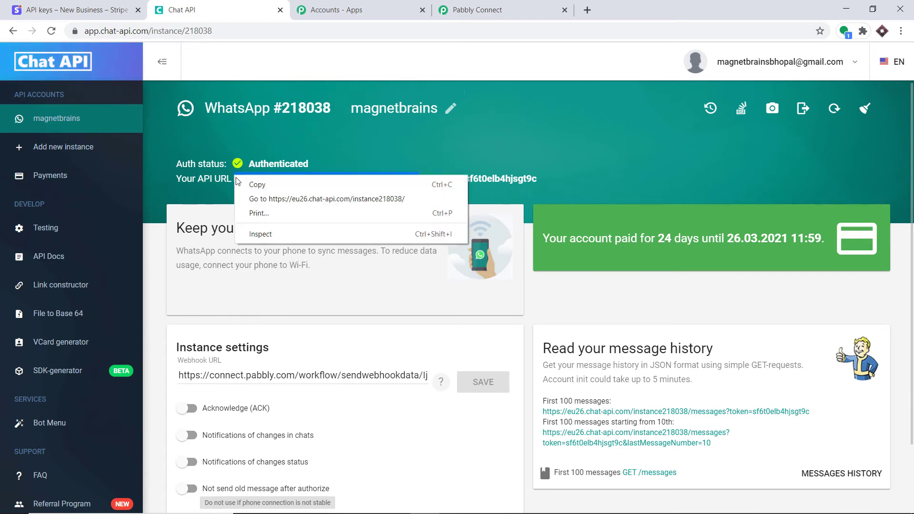
pyautogui.click(252, 185)
pyautogui.click(476, 10)
pyautogui.click(435, 248)
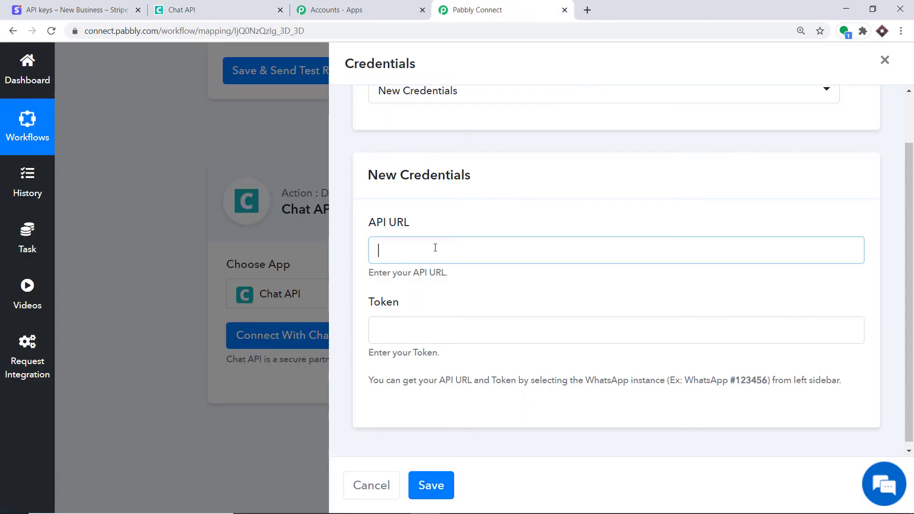
pyautogui.rightClick(435, 248)
pyautogui.click(460, 341)
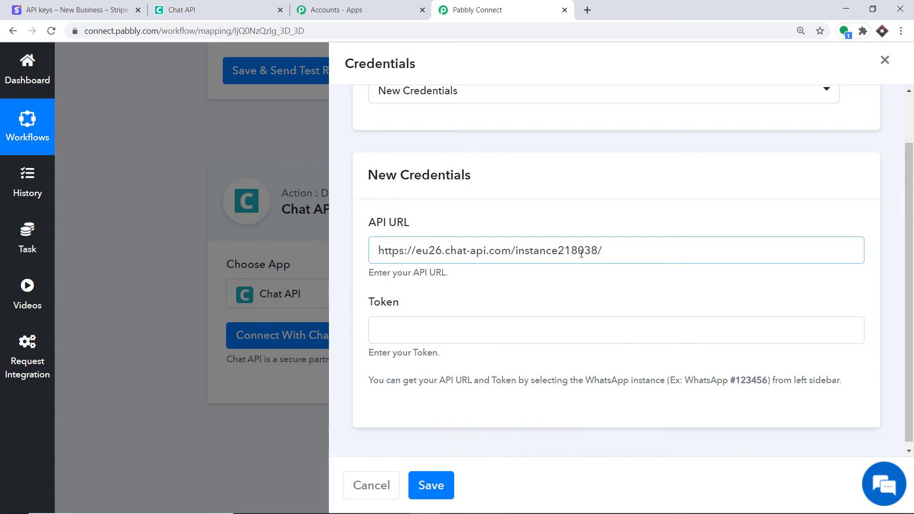
# Copy the instance token into the Token field and save the new Chat API credentials
pyautogui.click(200, 10)
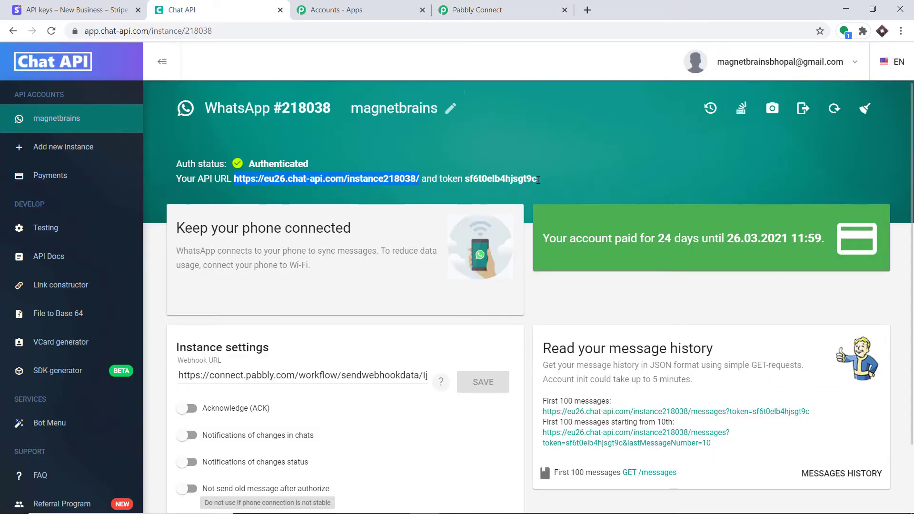
pyautogui.moveTo(538, 179); pyautogui.dragTo(466, 178)
pyautogui.rightClick(467, 178)
pyautogui.click(478, 185)
pyautogui.click(495, 9)
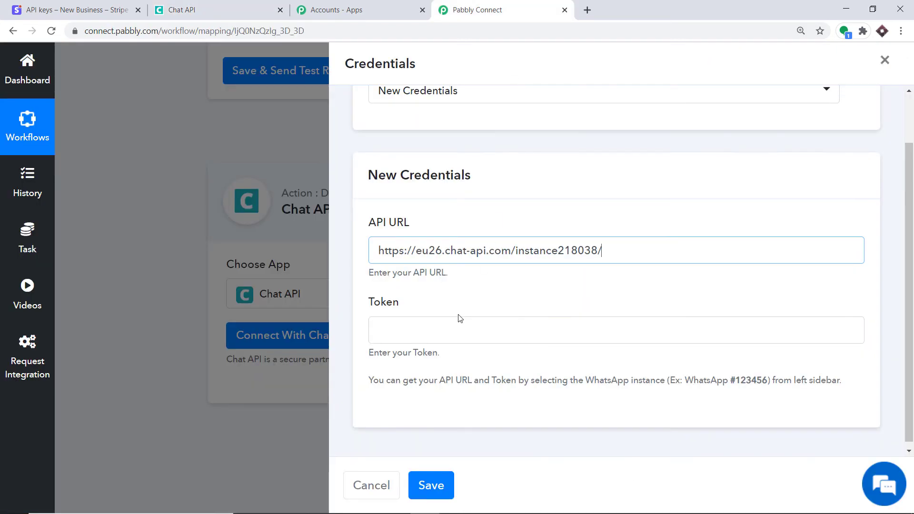
pyautogui.click(454, 327)
pyautogui.rightClick(456, 326)
pyautogui.click(481, 418)
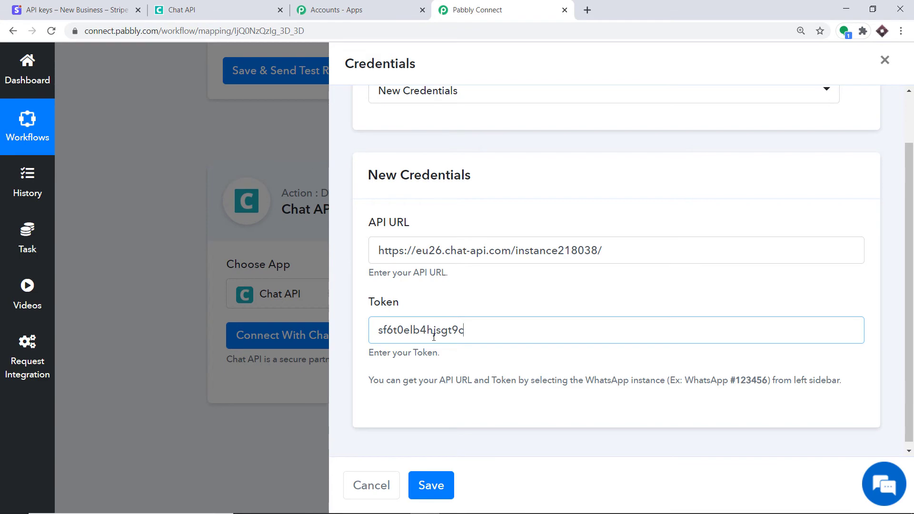
pyautogui.click(434, 486)
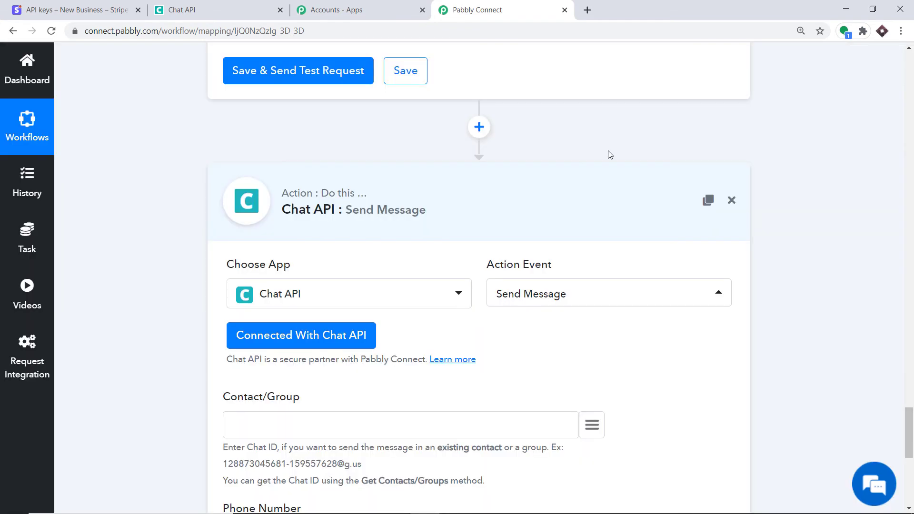
# Map the Phone Number field to Text Formatter: Split Text's result > 1 value
pyautogui.scroll(-7, 601, 193)
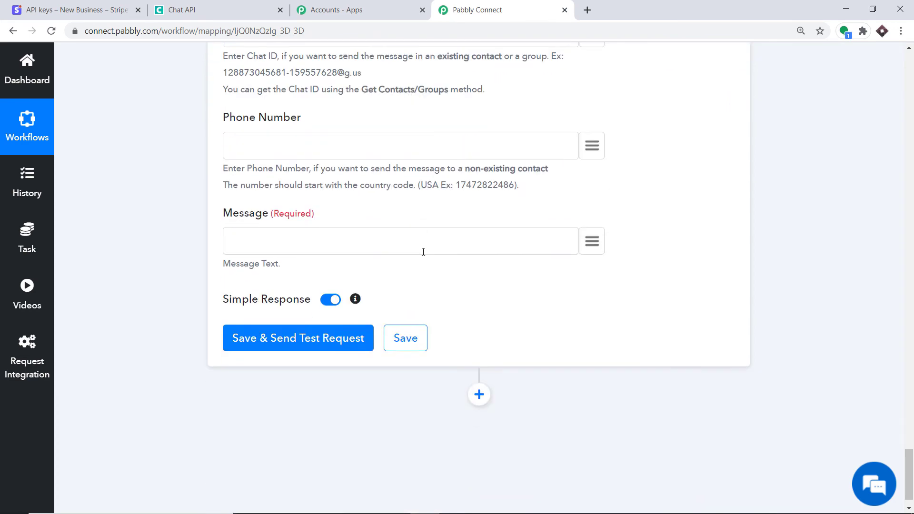
pyautogui.scroll(2, 429, 252)
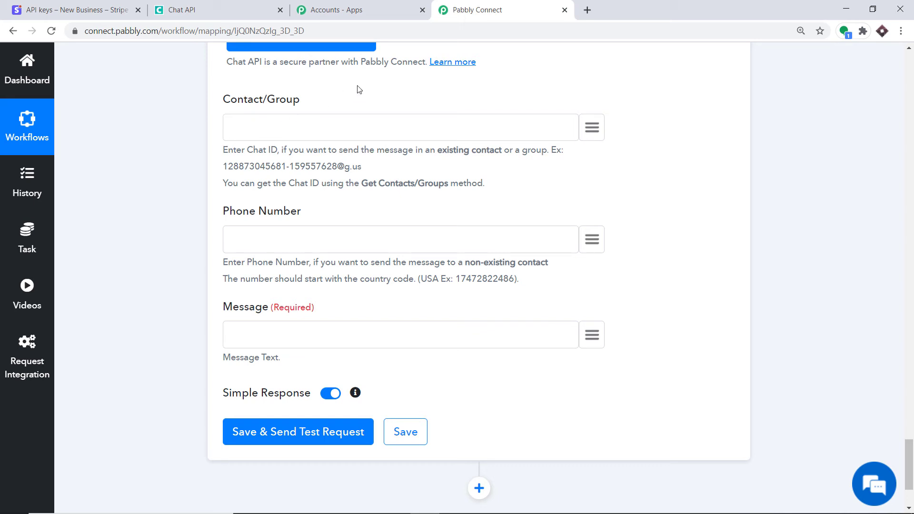
pyautogui.scroll(-1, 364, 92)
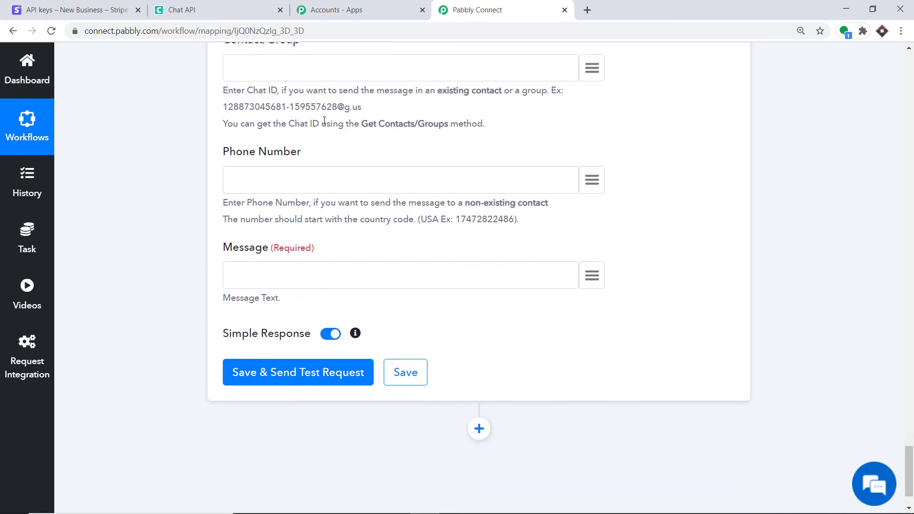
pyautogui.scroll(-1, 324, 146)
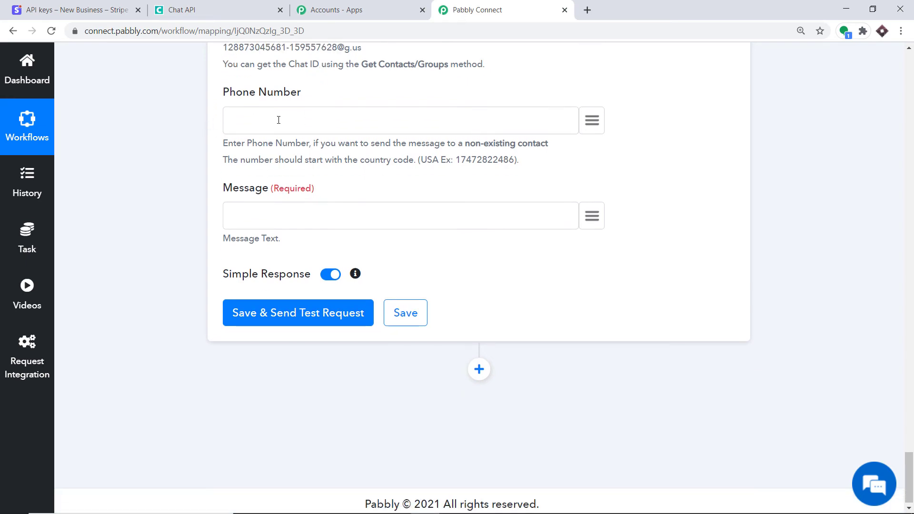
pyautogui.scroll(9, 292, 119)
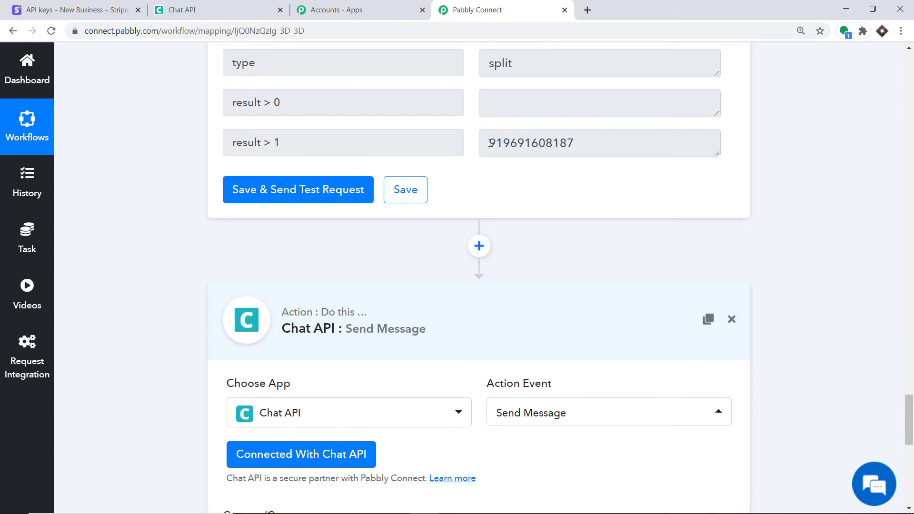
pyautogui.scroll(-8, 490, 143)
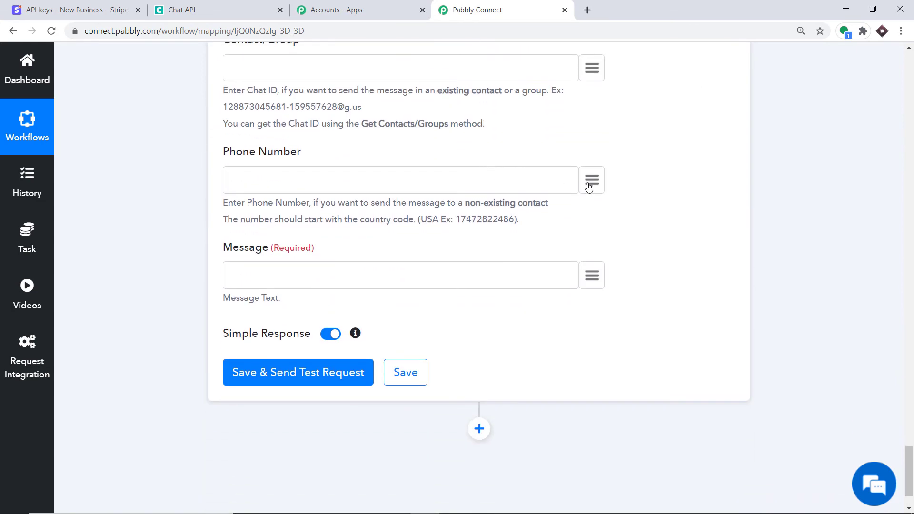
pyautogui.click(590, 184)
pyautogui.scroll(-1, 649, 231)
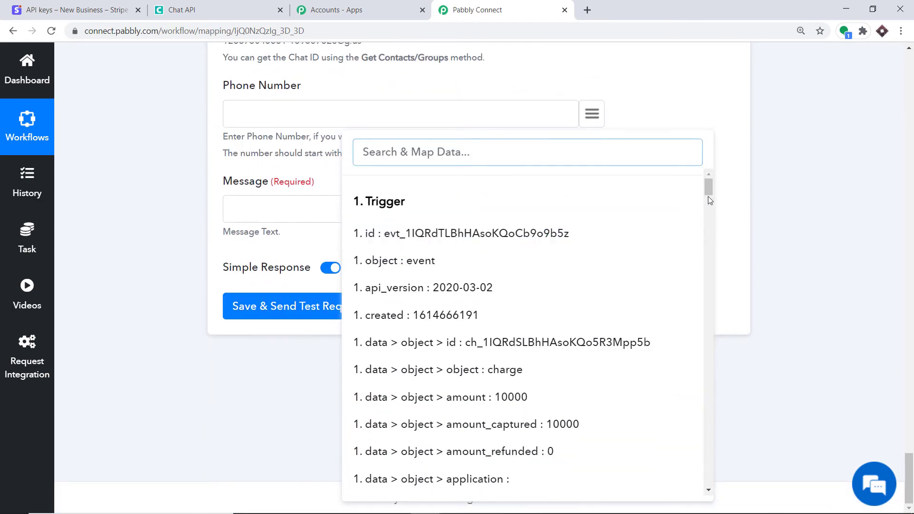
pyautogui.moveTo(708, 198); pyautogui.dragTo(708, 484)
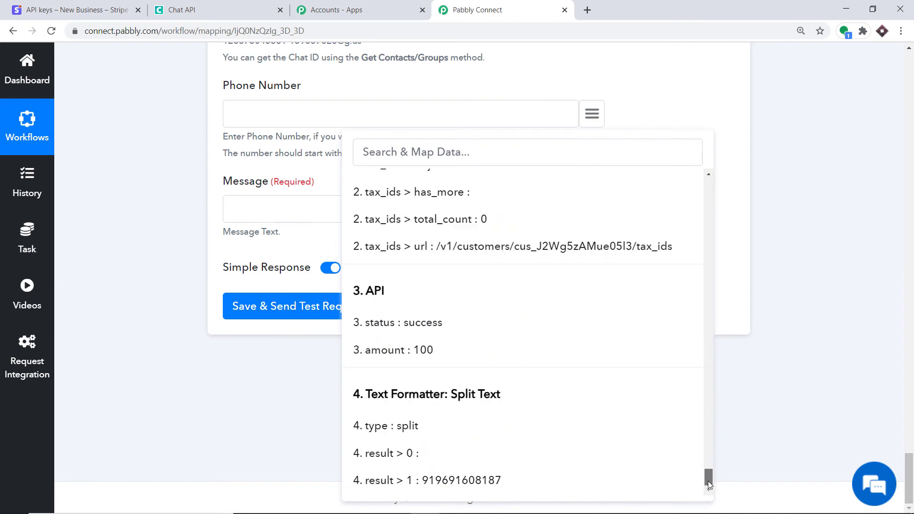
pyautogui.click(510, 482)
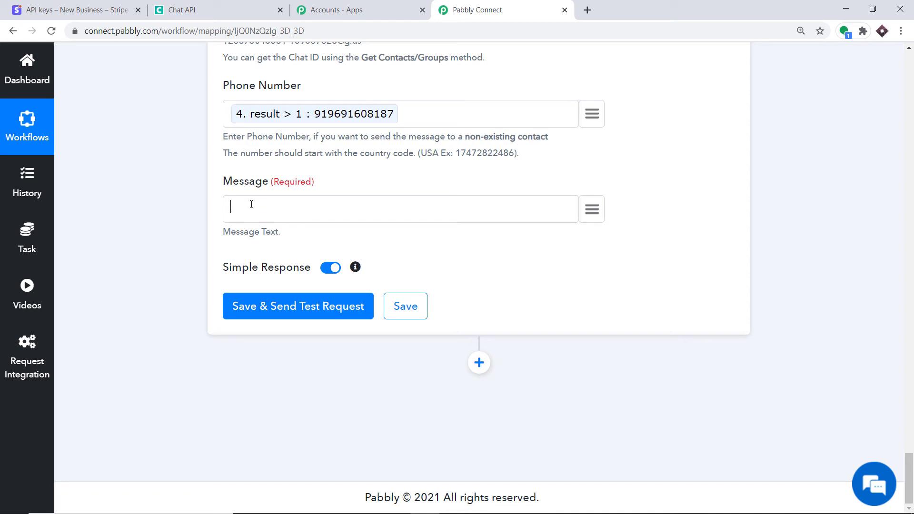
# Write a 'Hello… Thanks for the payment' message with the customer's name and amount mapped in
pyautogui.write('H')
pyautogui.write('Thanks for')
pyautogui.write(' the payment of')
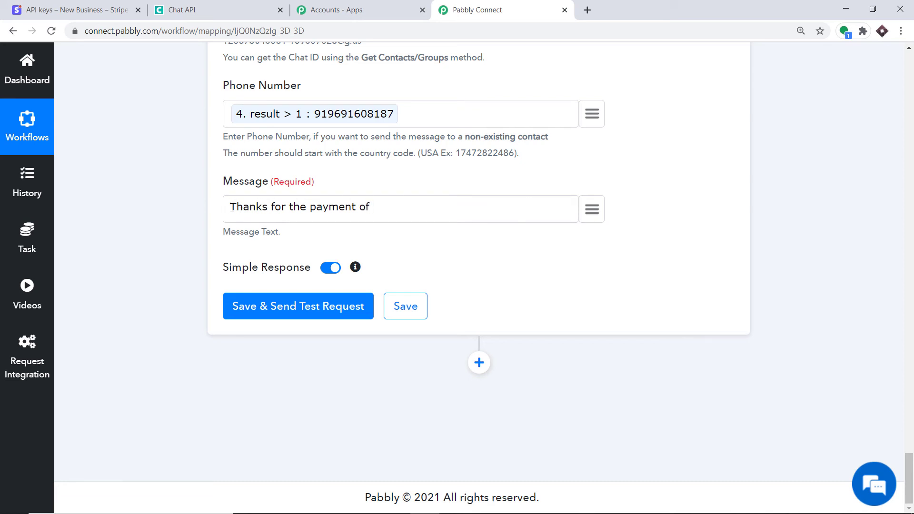
pyautogui.write('Hello')
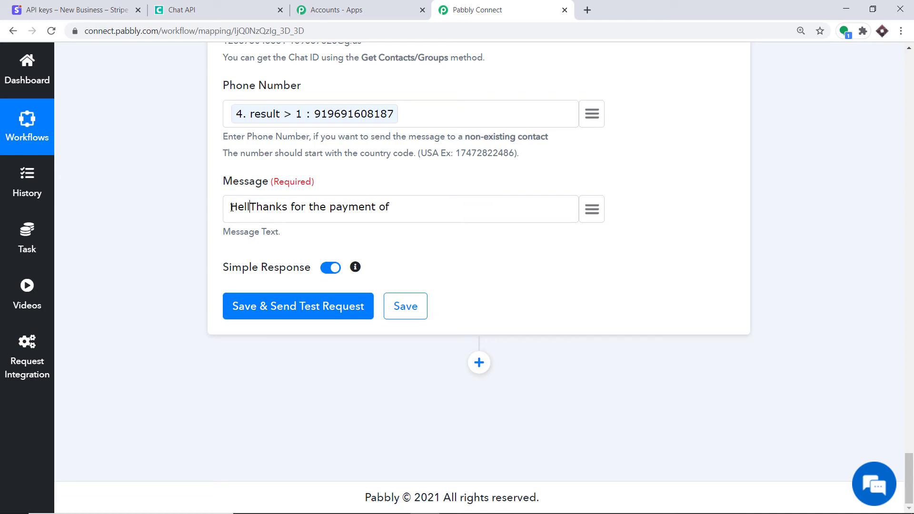
pyautogui.click(596, 213)
pyautogui.write('Aa')
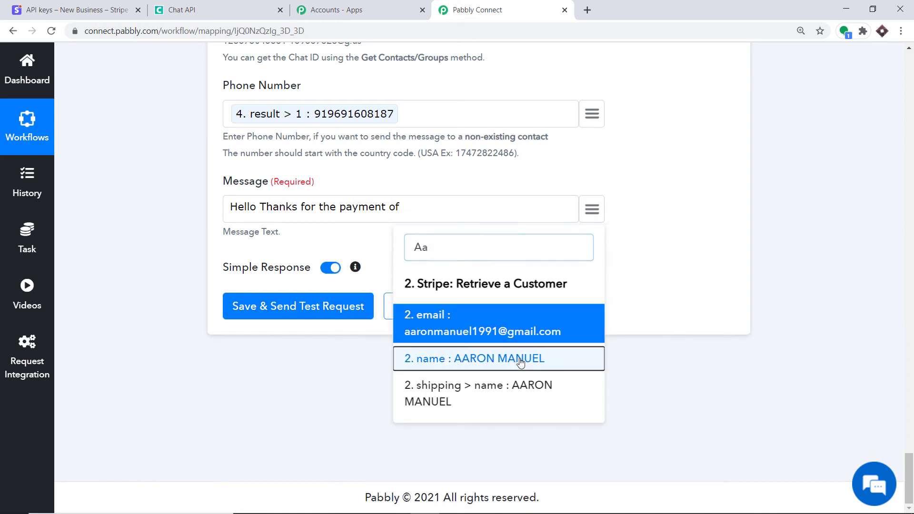
pyautogui.click(520, 362)
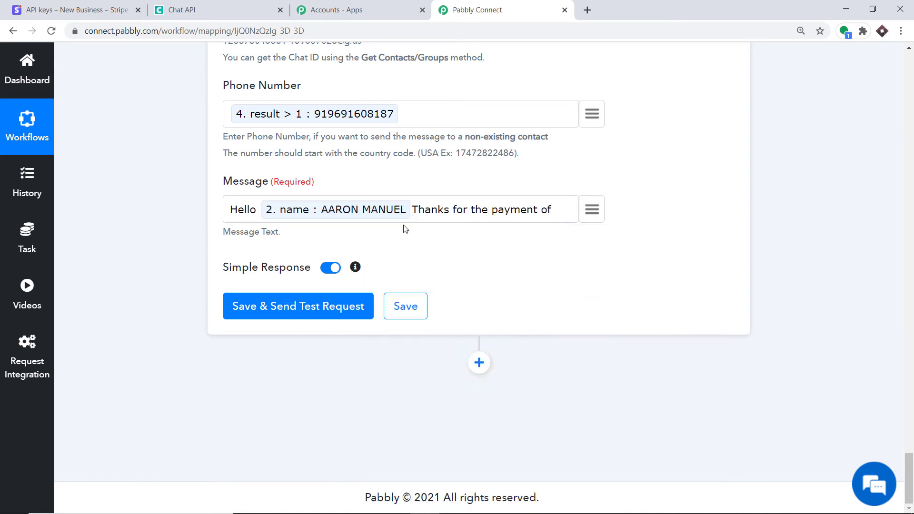
pyautogui.click(603, 213)
pyautogui.write('100')
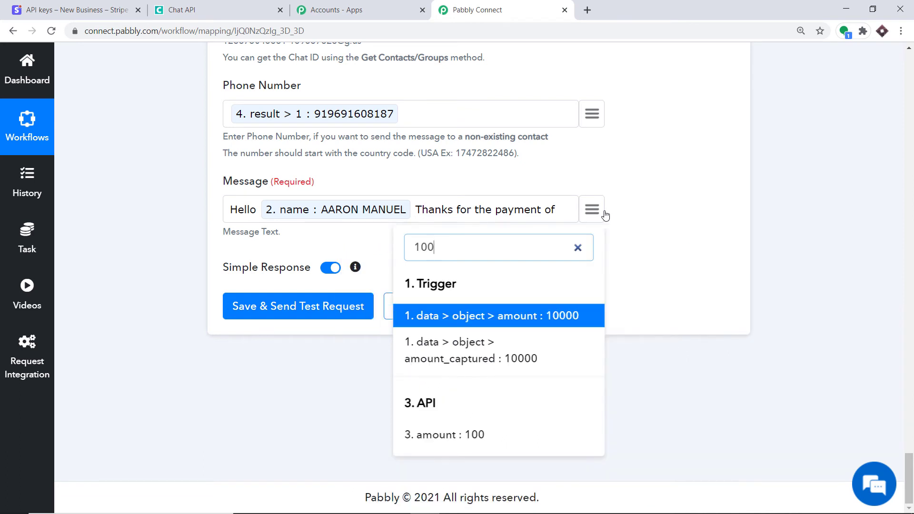
pyautogui.click(457, 434)
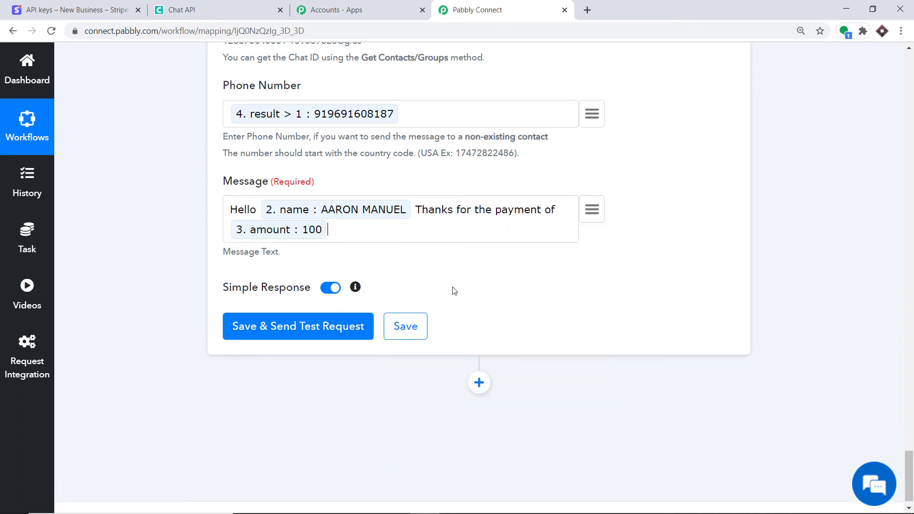
pyautogui.write('$ , your product will ')
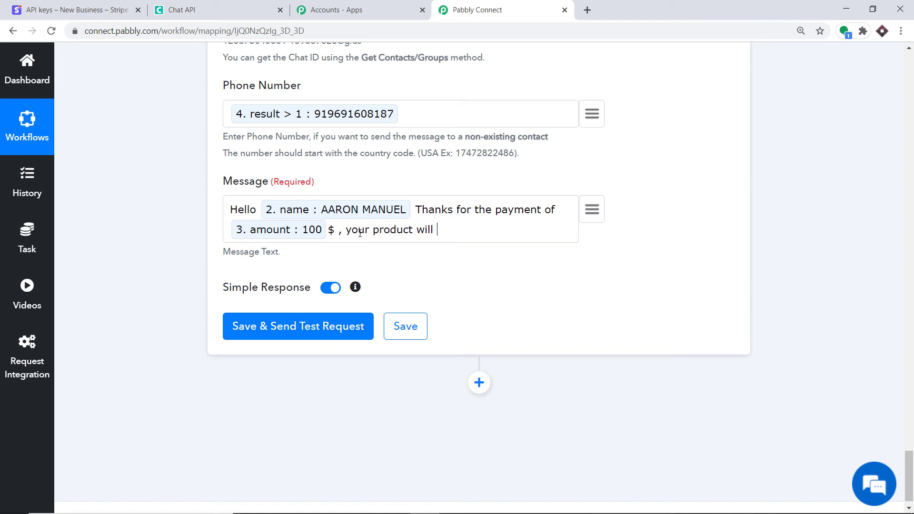
pyautogui.write('be shipped to th')
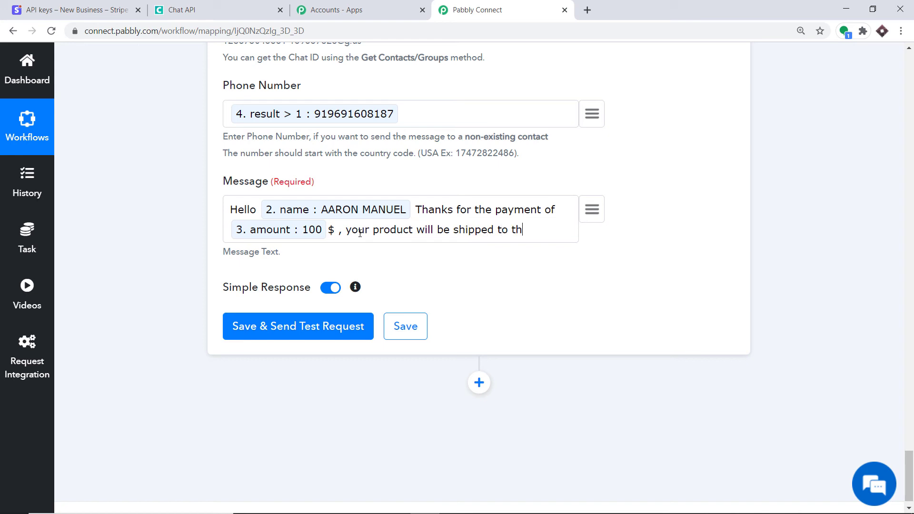
pyautogui.write('is address')
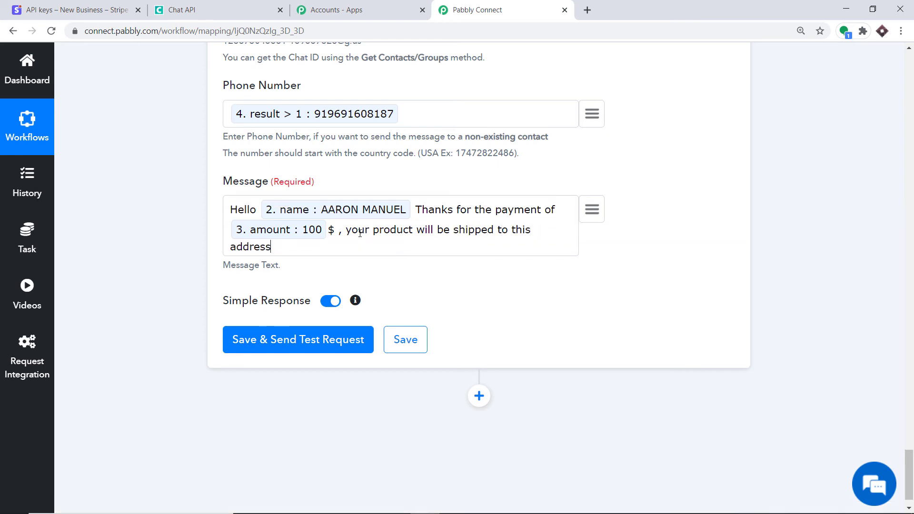
# Insert the customer's address > line1 token after 'shipped to this address'
pyautogui.click(591, 210)
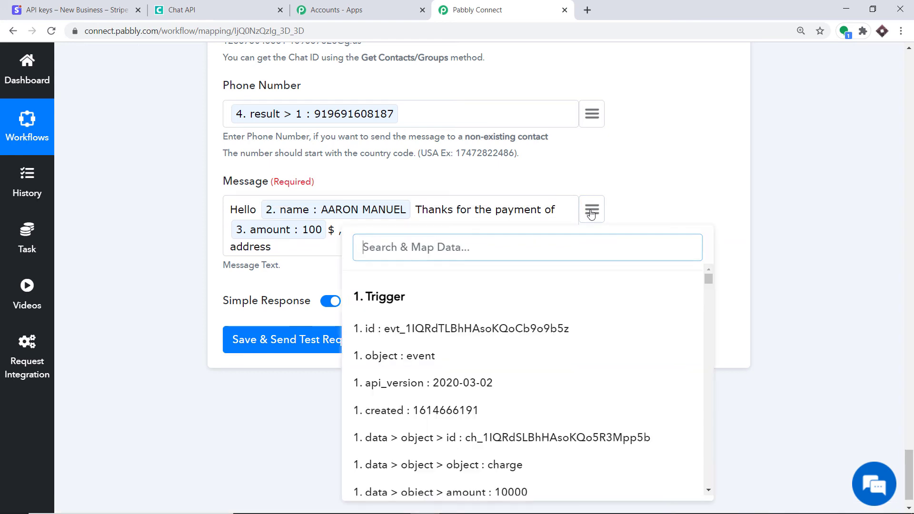
pyautogui.write('adre')
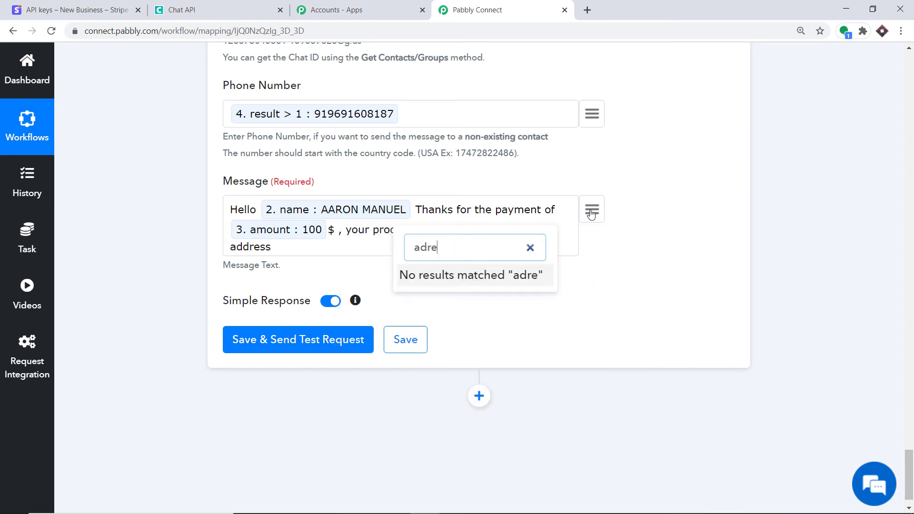
pyautogui.press('BackSpace')
pyautogui.press('BackSpace')
pyautogui.press('BackSpace')
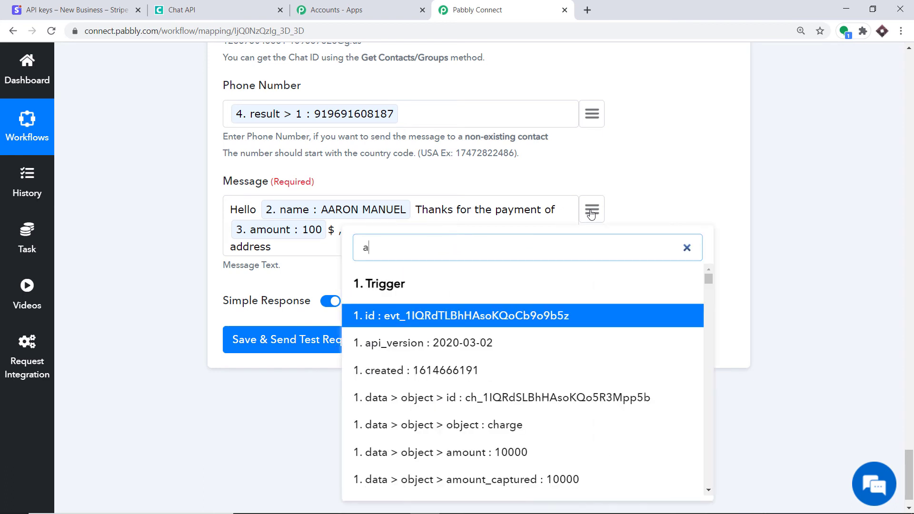
pyautogui.press('BackSpace')
pyautogui.write('19')
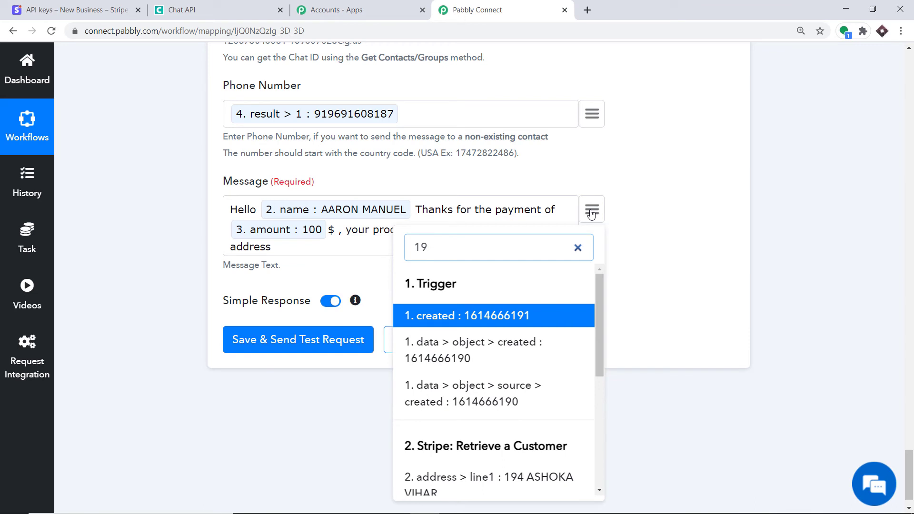
pyautogui.click(490, 478)
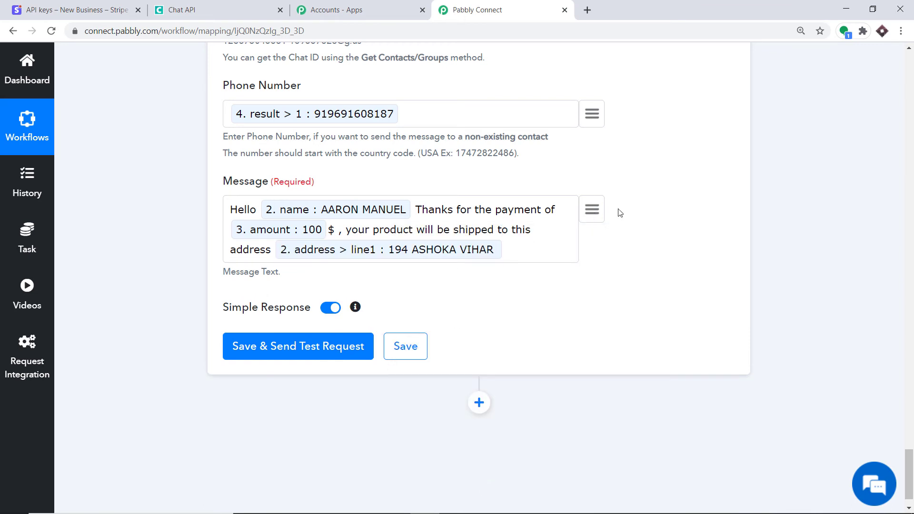
# Append the customer's address > city and address > country tokens to the message
pyautogui.click(591, 209)
pyautogui.write('b')
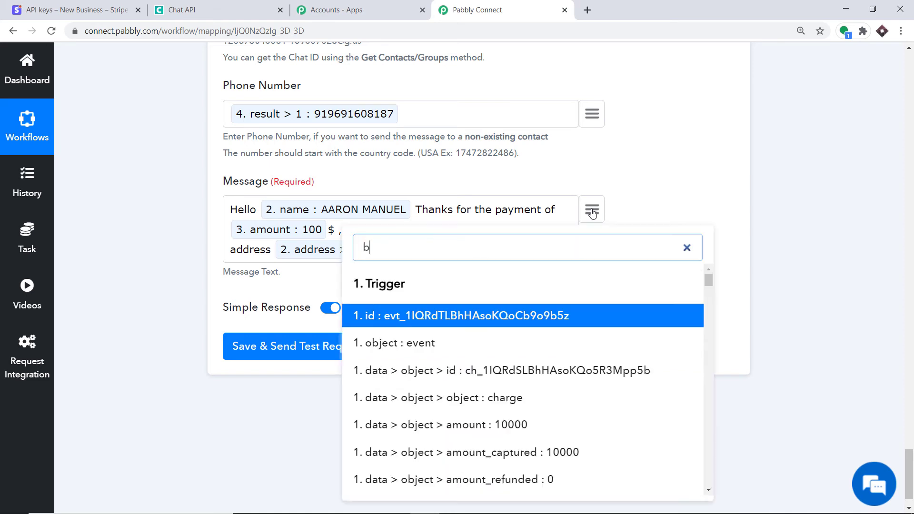
pyautogui.write('hopal')
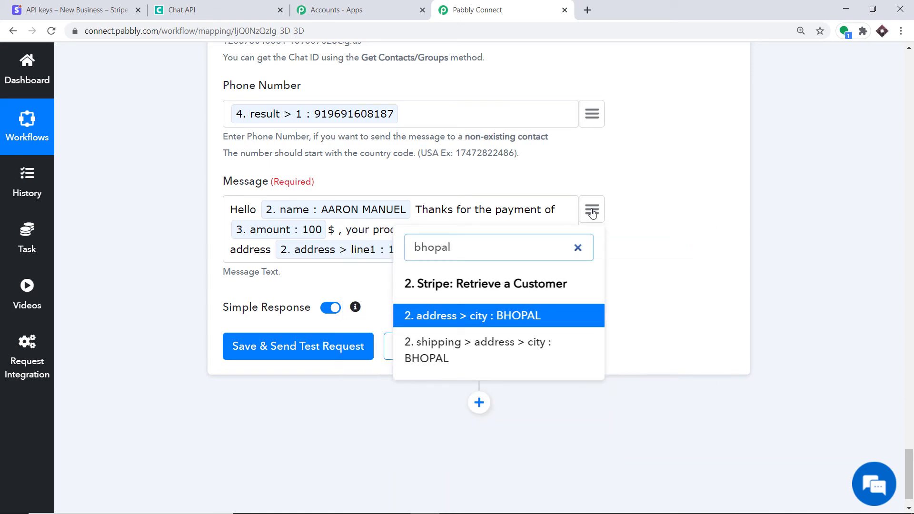
pyautogui.click(502, 319)
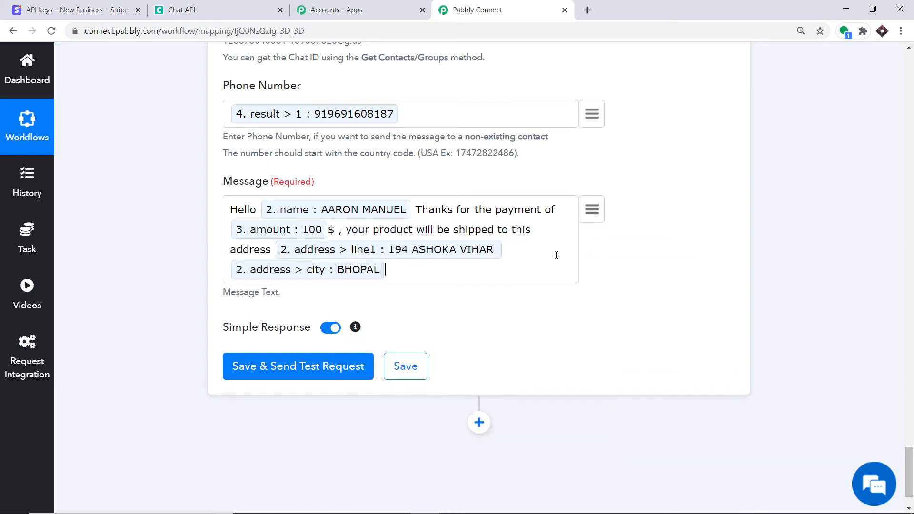
pyautogui.click(591, 209)
pyautogui.write('india')
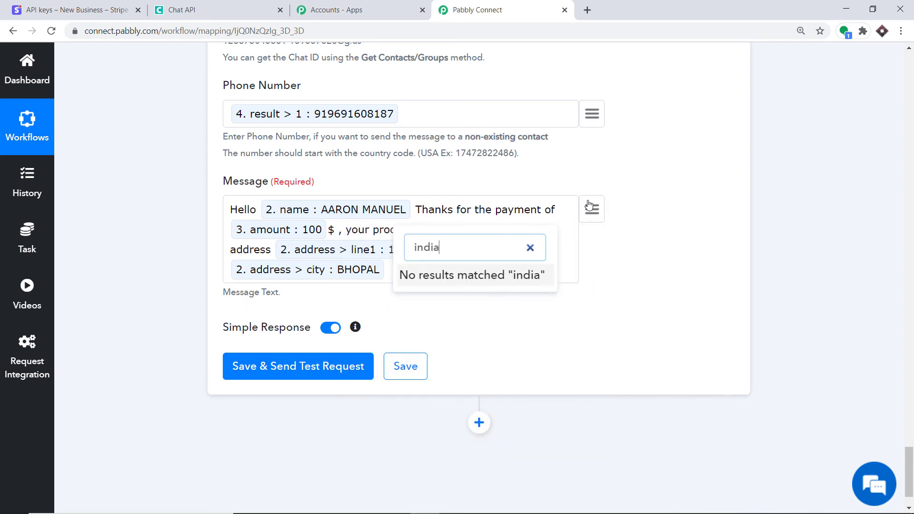
pyautogui.press('BackSpace')
pyautogui.press('BackSpace')
pyautogui.press('BackSpace')
pyautogui.press('BackSpace')
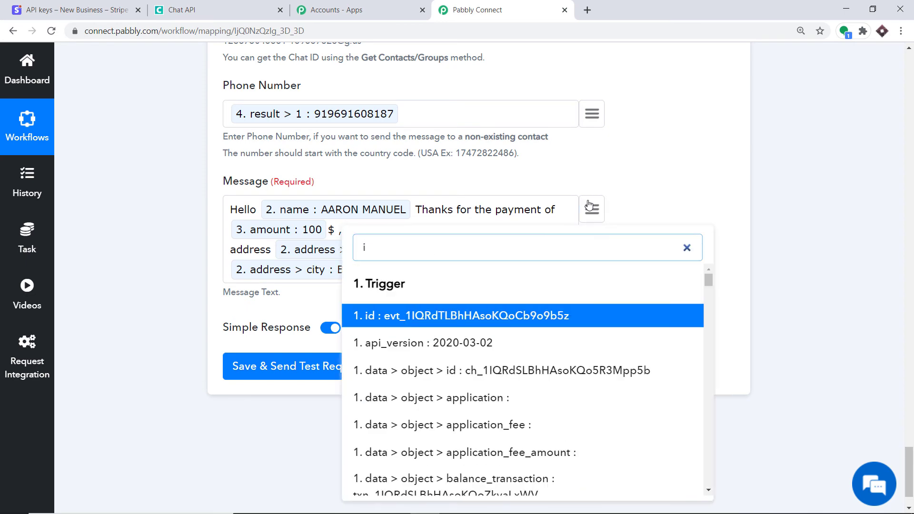
pyautogui.write('n')
pyautogui.scroll(-10, 573, 385)
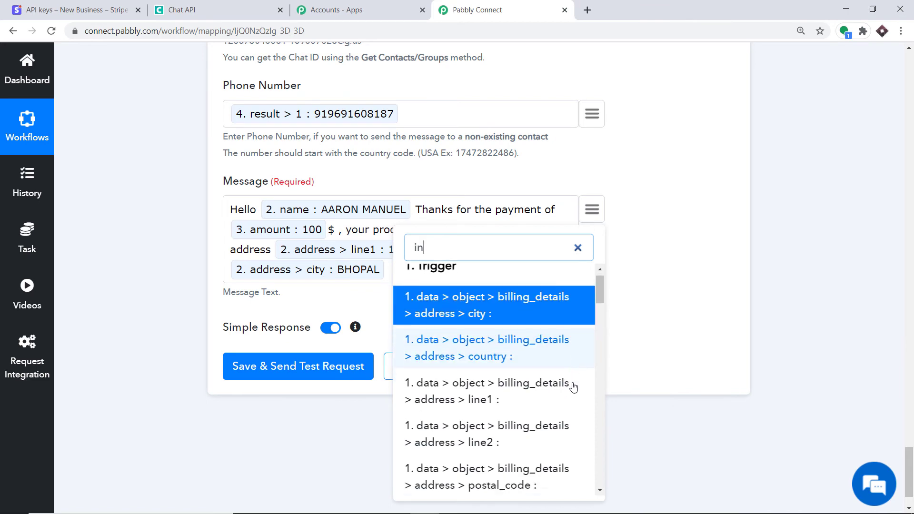
pyautogui.scroll(-8, 583, 401)
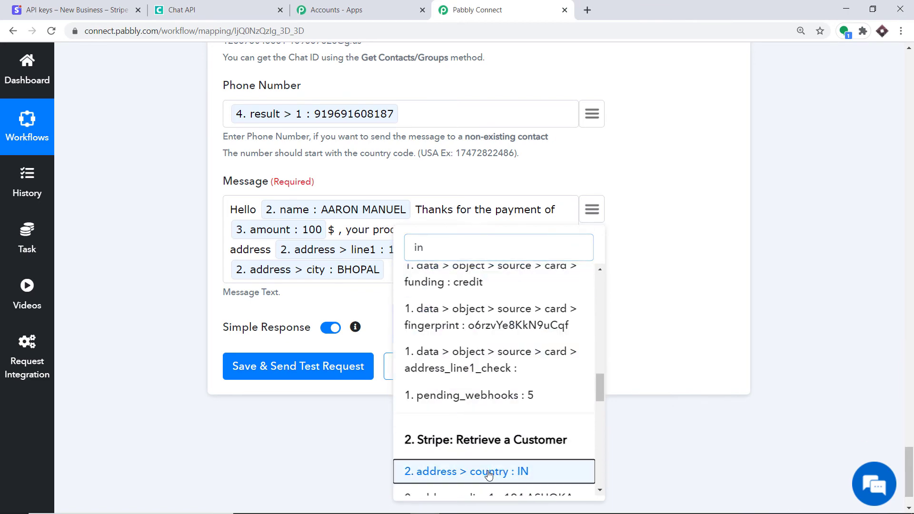
pyautogui.click(491, 471)
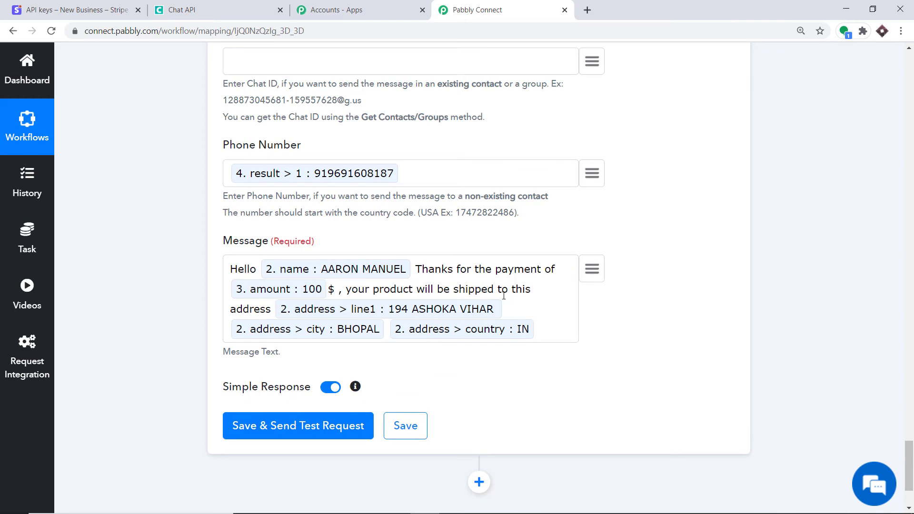
pyautogui.scroll(-2, 452, 288)
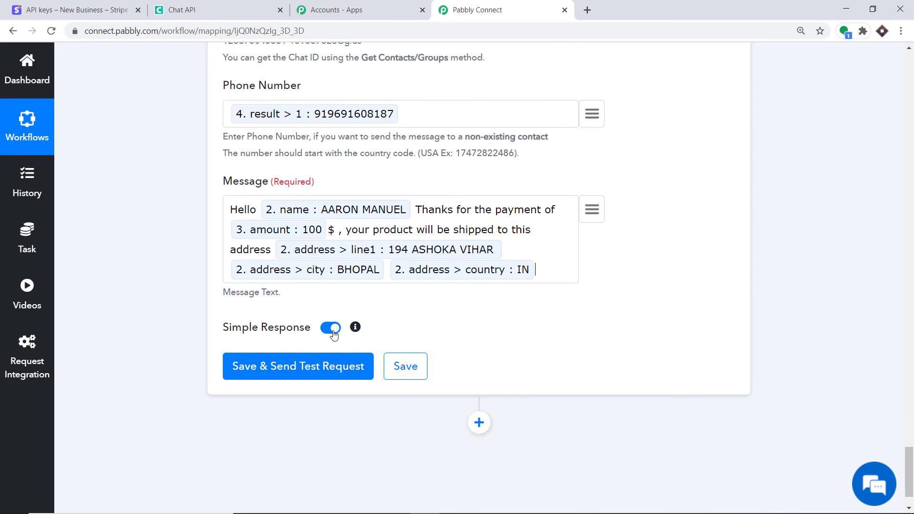
# Save the Send Message step, send a test request, and confirm the response shows sent 1
pyautogui.scroll(-1, 288, 372)
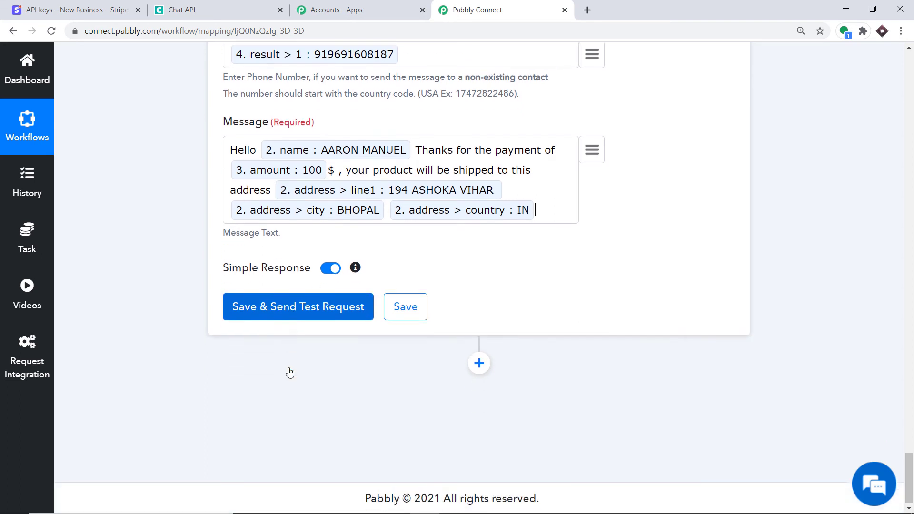
pyautogui.click(279, 309)
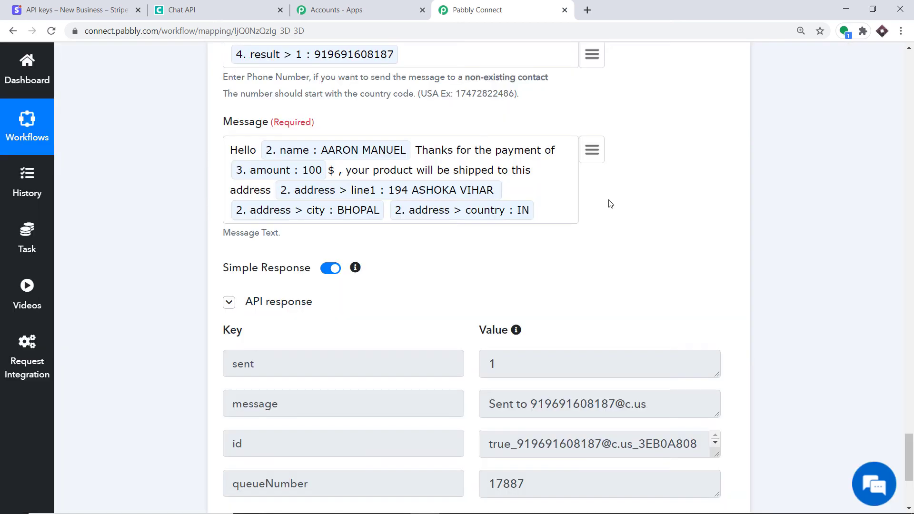
pyautogui.scroll(-3, 606, 202)
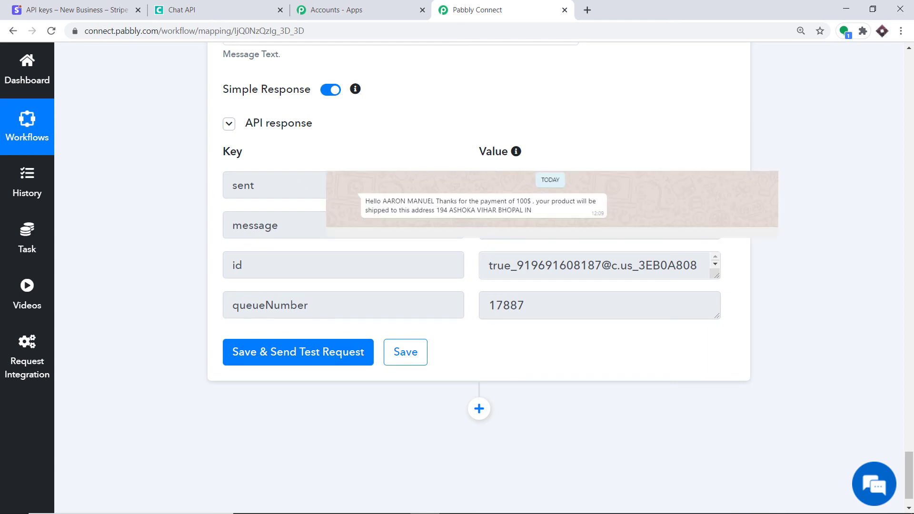
pyautogui.scroll(5, 478, 276)
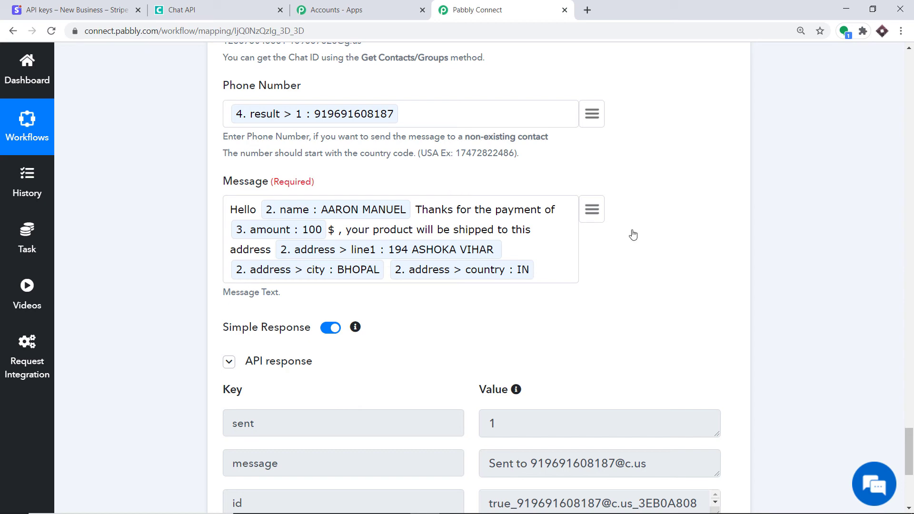
# Collapse the Send Message, Split Text, API and Stripe New Charge step cards
pyautogui.scroll(7, 893, 299)
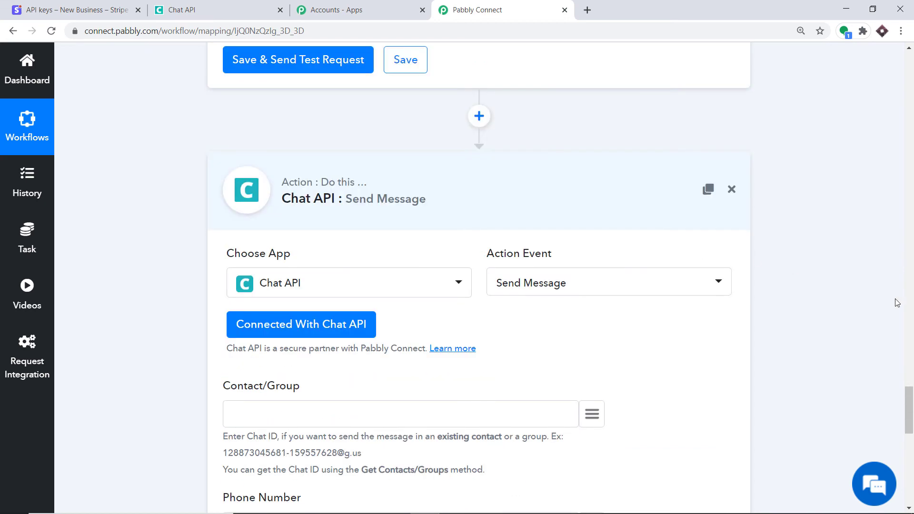
pyautogui.click(392, 204)
pyautogui.scroll(8, 446, 269)
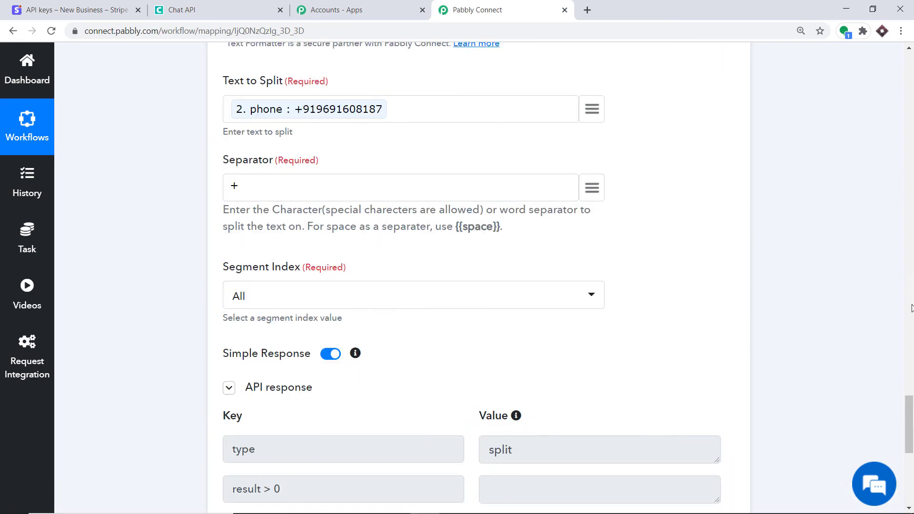
pyautogui.scroll(8, 445, 270)
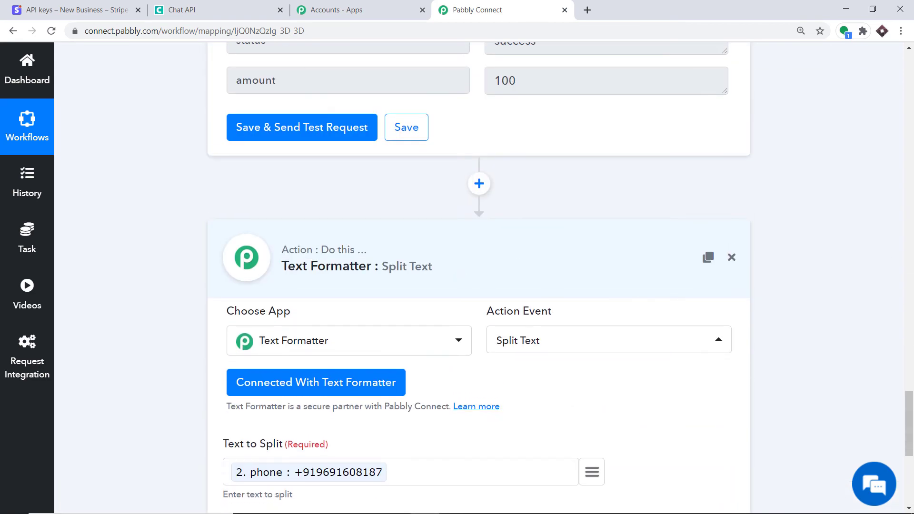
pyautogui.click(445, 269)
pyautogui.scroll(9, 427, 389)
pyautogui.click(426, 415)
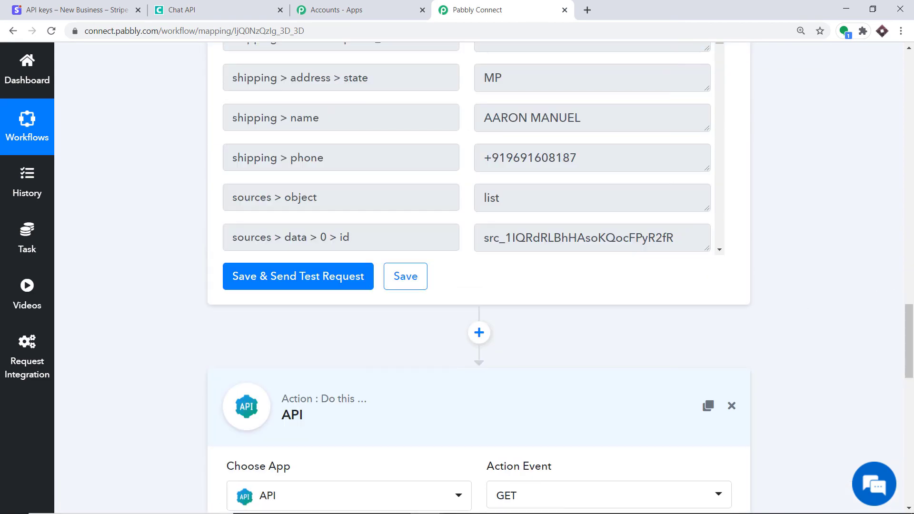
pyautogui.click(909, 261)
pyautogui.moveTo(911, 279); pyautogui.dragTo(913, 246)
pyautogui.scroll(4, 889, 198)
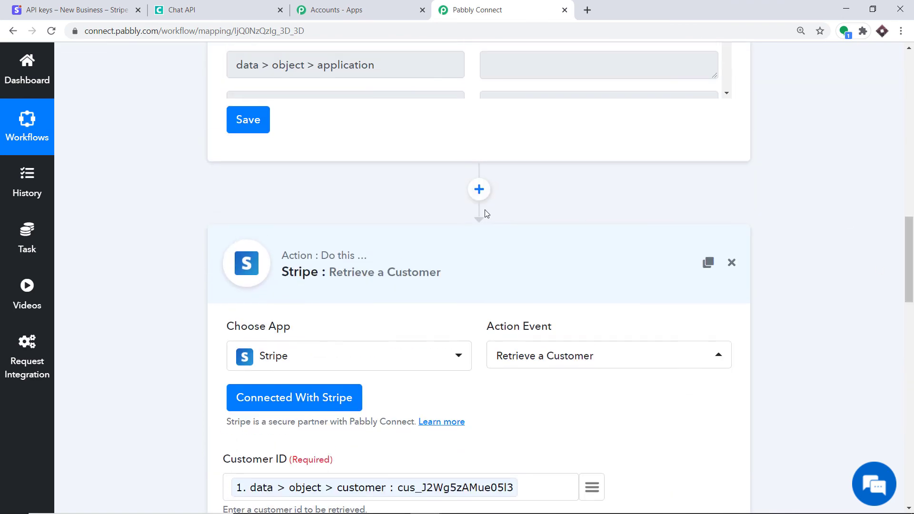
pyautogui.scroll(10, 890, 198)
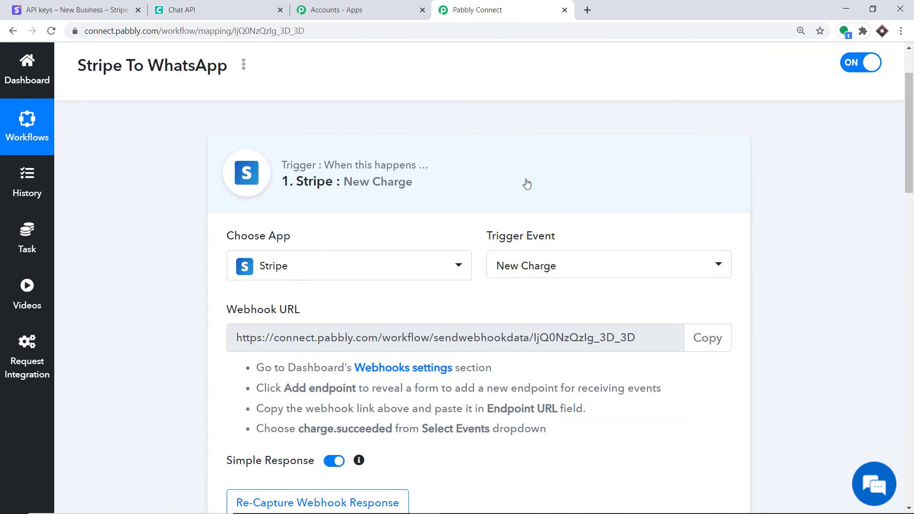
pyautogui.click(479, 184)
# Scroll through the collapsed five-step workflow to review the chain
pyautogui.moveTo(912, 162); pyautogui.dragTo(912, 207)
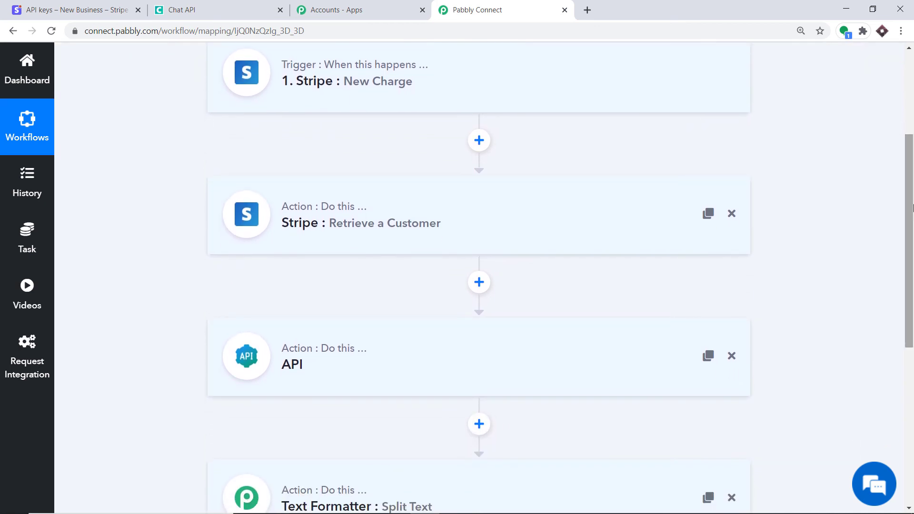
pyautogui.scroll(1, 747, 127)
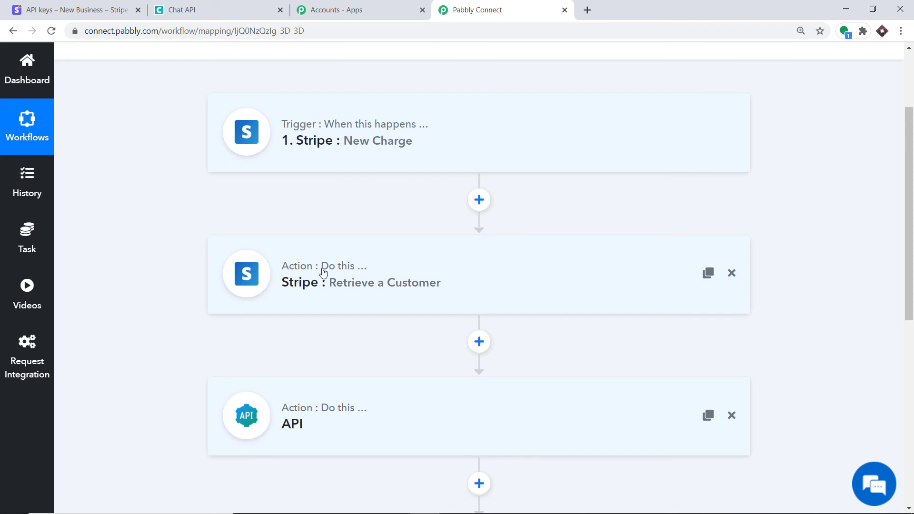
pyautogui.scroll(-4, 605, 270)
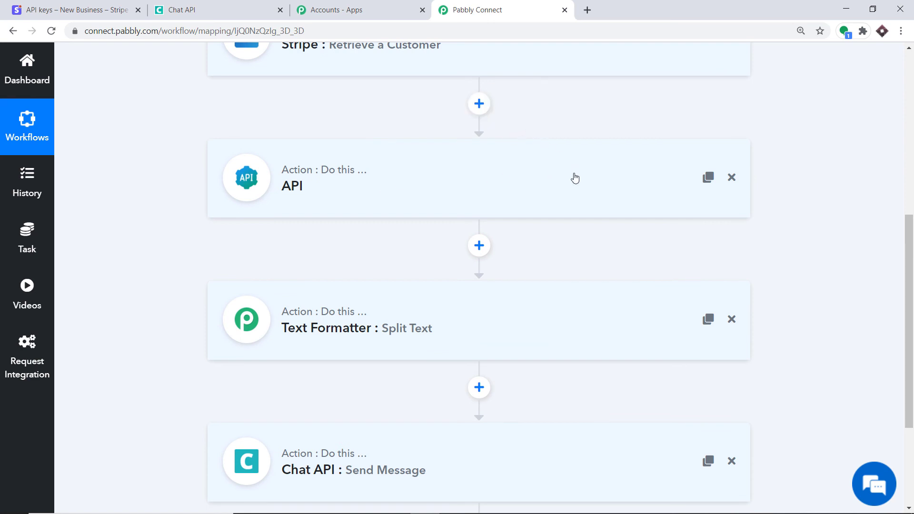
pyautogui.scroll(-2, 614, 188)
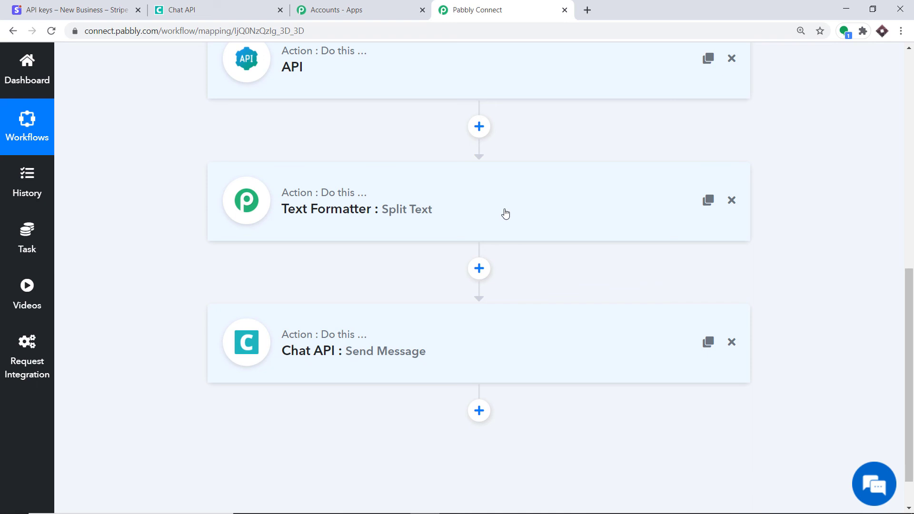
pyautogui.scroll(-1, 498, 206)
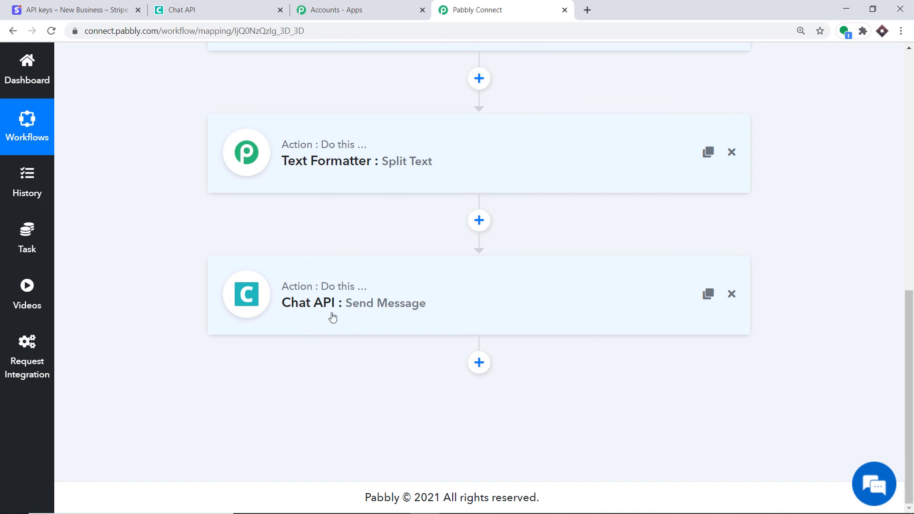
pyautogui.scroll(10, 566, 320)
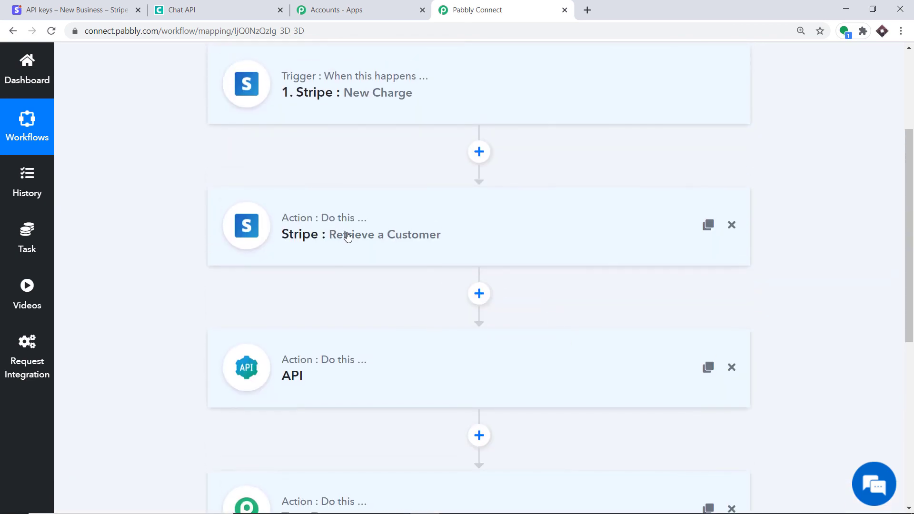
pyautogui.scroll(-10, 332, 212)
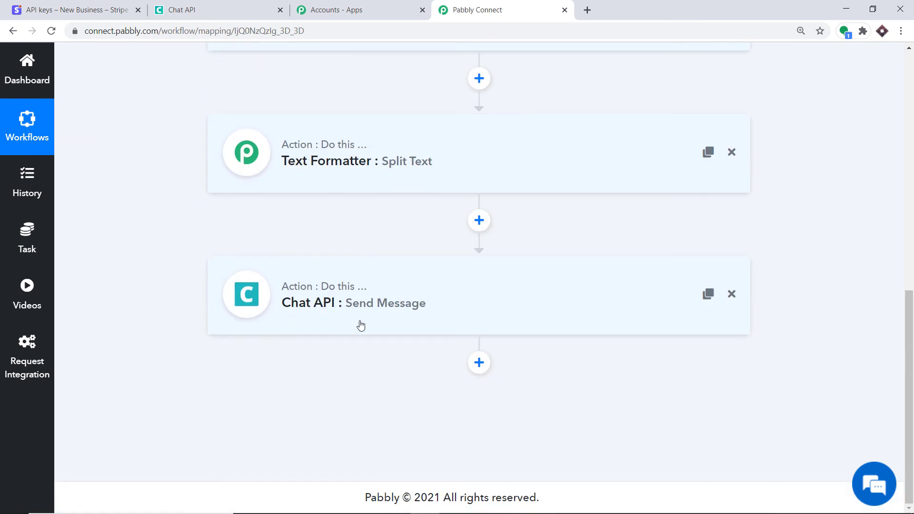
# Start a new Stripe payment with amount 200 in USD instead of EUR
pyautogui.click(79, 5)
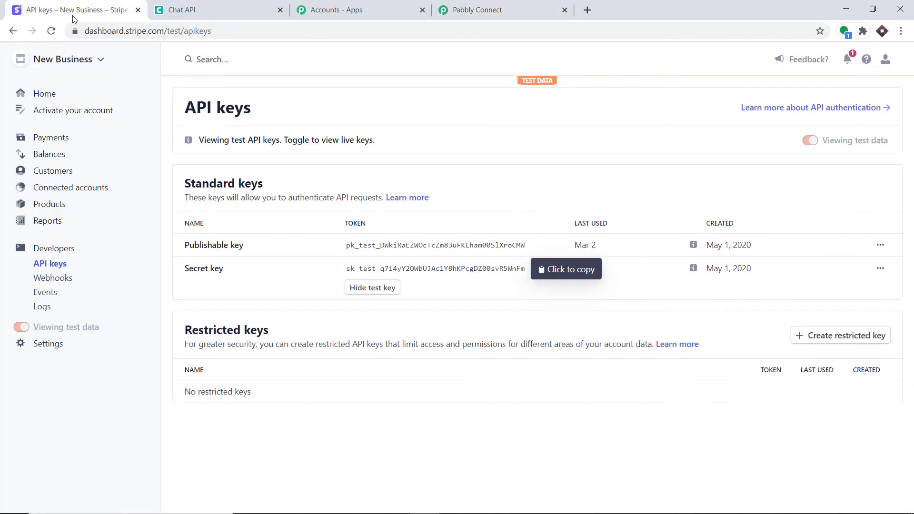
pyautogui.click(39, 138)
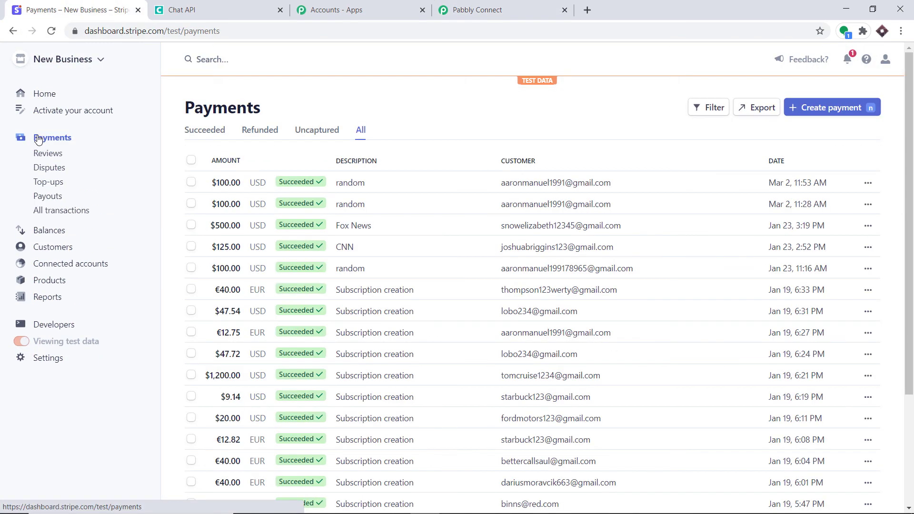
pyautogui.click(812, 109)
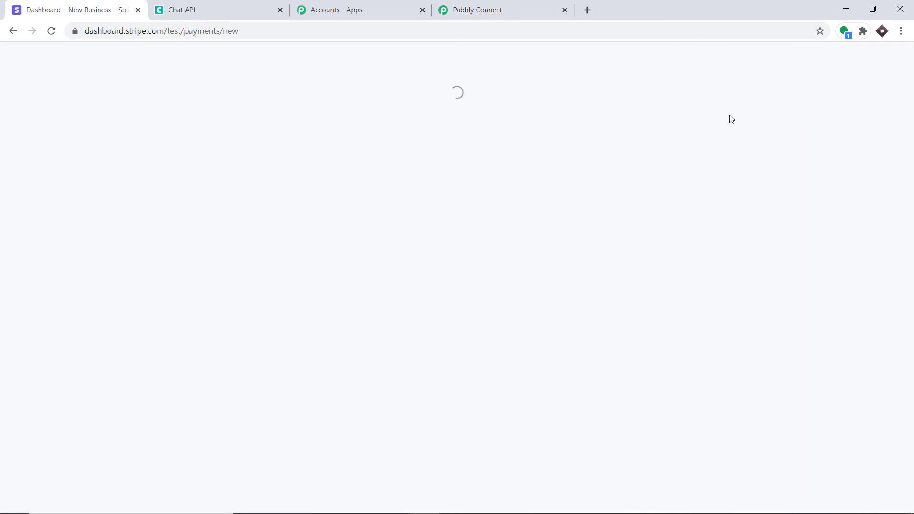
pyautogui.click(334, 164)
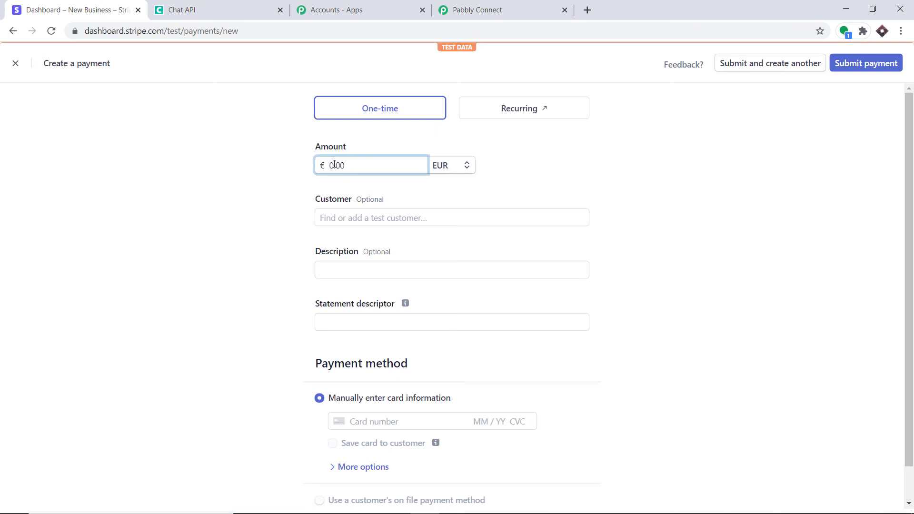
pyautogui.write('200')
pyautogui.click(457, 172)
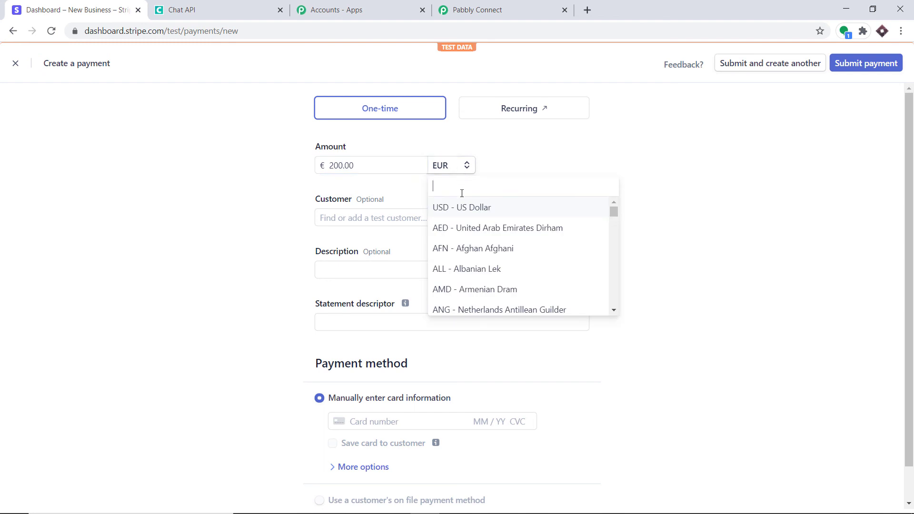
pyautogui.click(471, 208)
# Choose Add new customer from the payment's Customer list
pyautogui.click(377, 220)
pyautogui.click(372, 240)
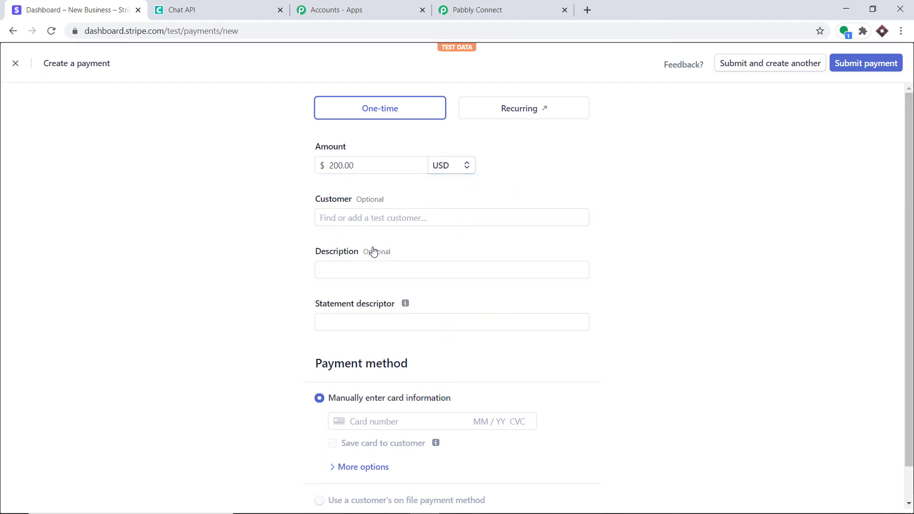
pyautogui.click(375, 162)
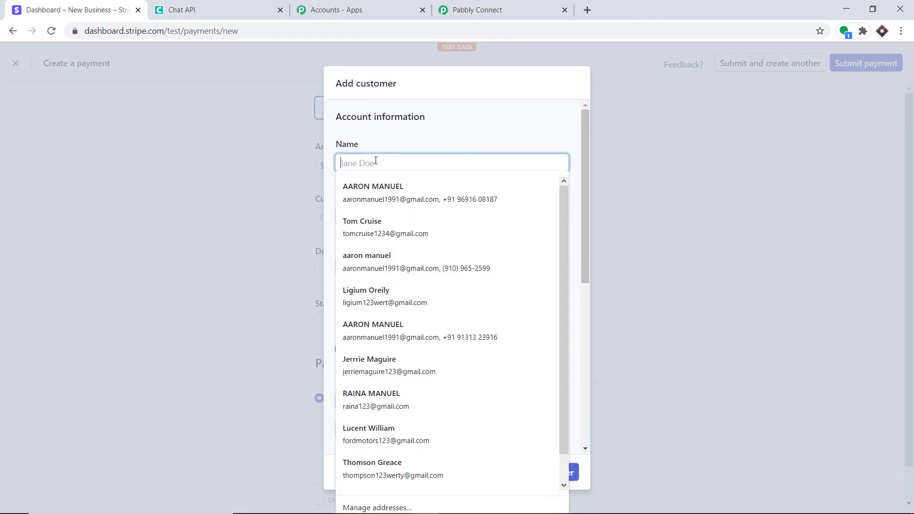
# Autofill the customer's name, email and phone, and set the billing country to India
pyautogui.click(381, 234)
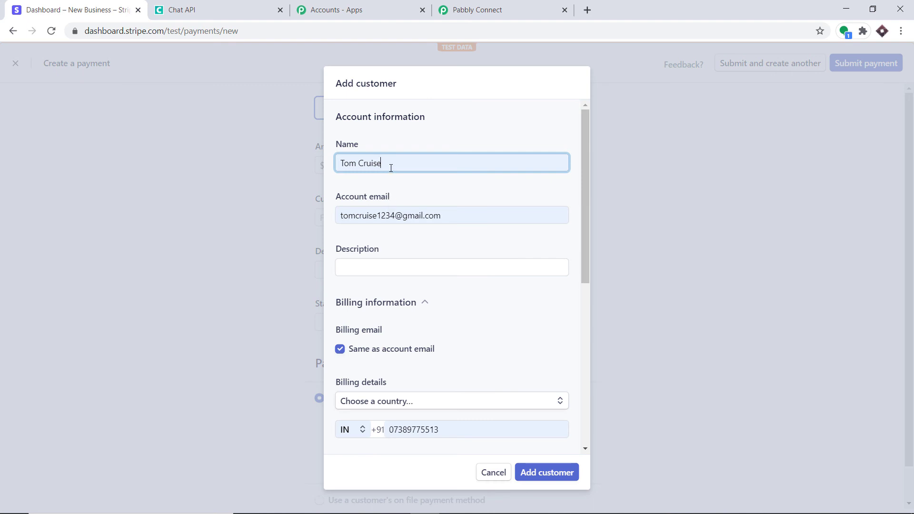
pyautogui.scroll(-1, 415, 279)
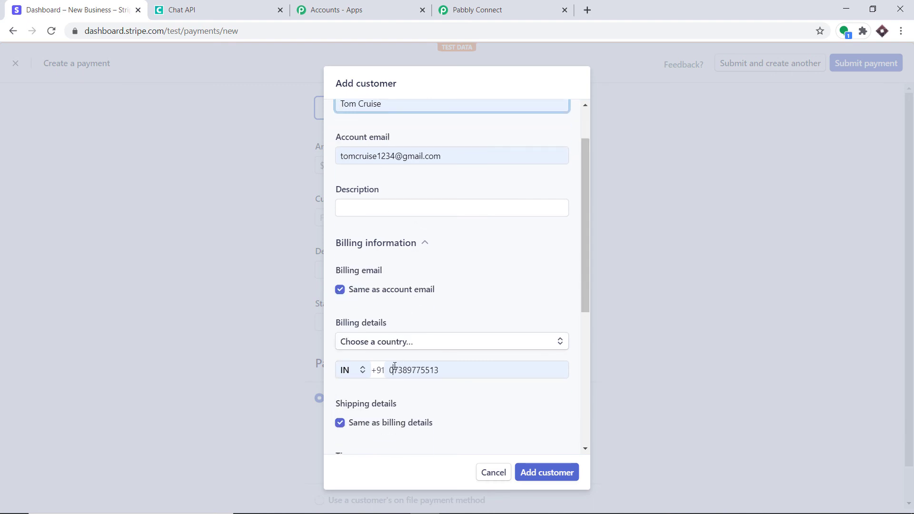
pyautogui.scroll(-2, 453, 309)
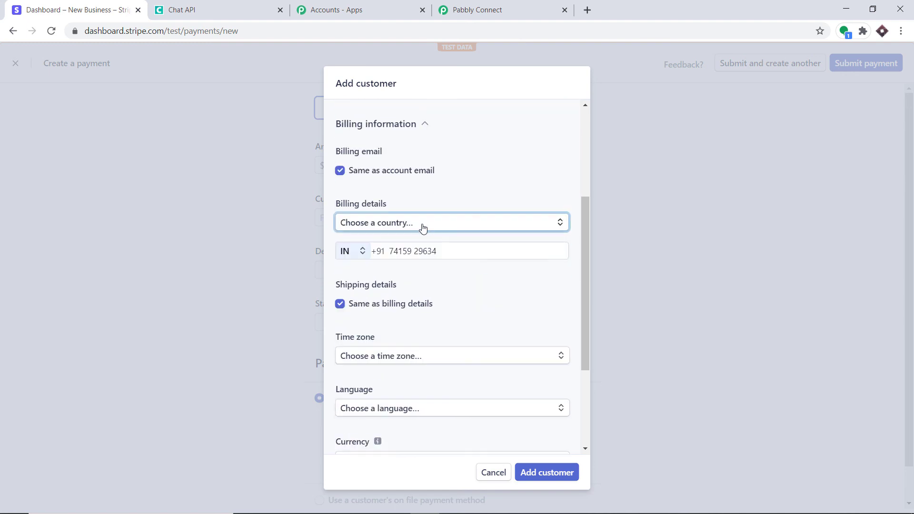
pyautogui.scroll(1, 422, 229)
pyautogui.click(417, 285)
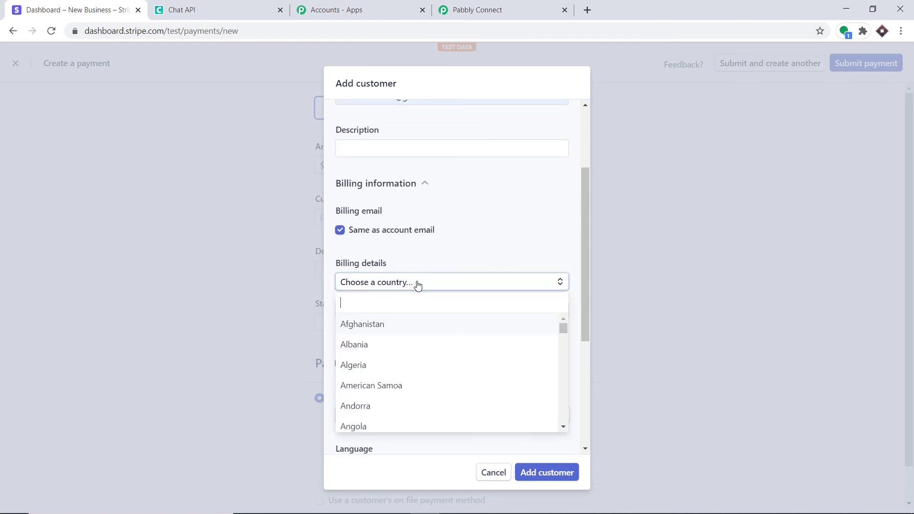
pyautogui.write('india')
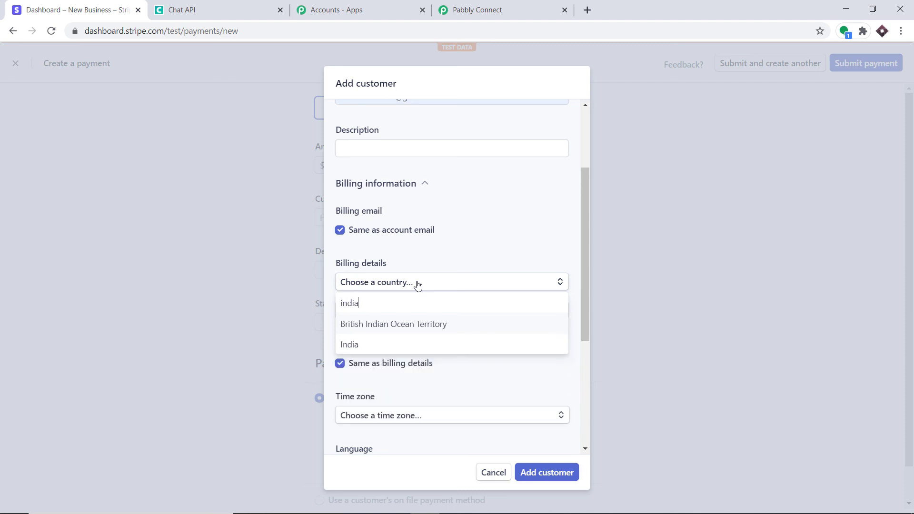
pyautogui.click(381, 347)
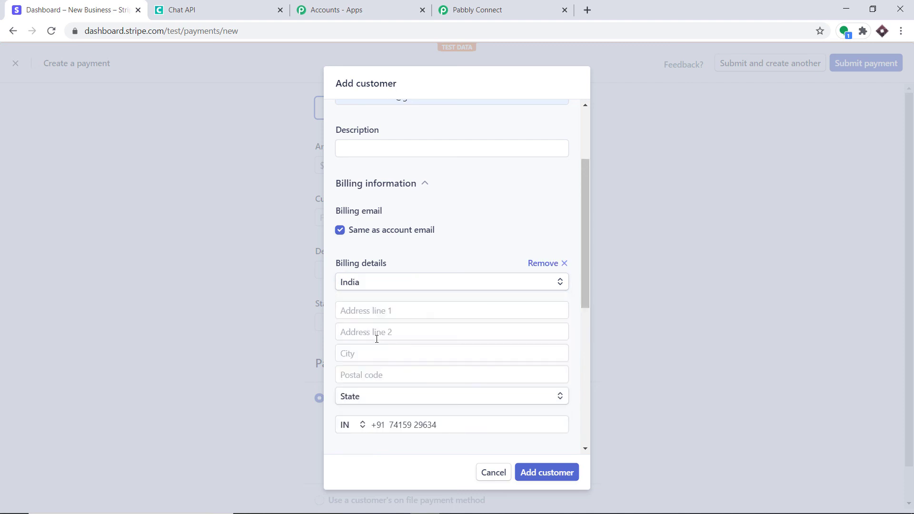
# Fill in the billing address lines, city and postal code, with state Madhya Pradesh
pyautogui.click(357, 312)
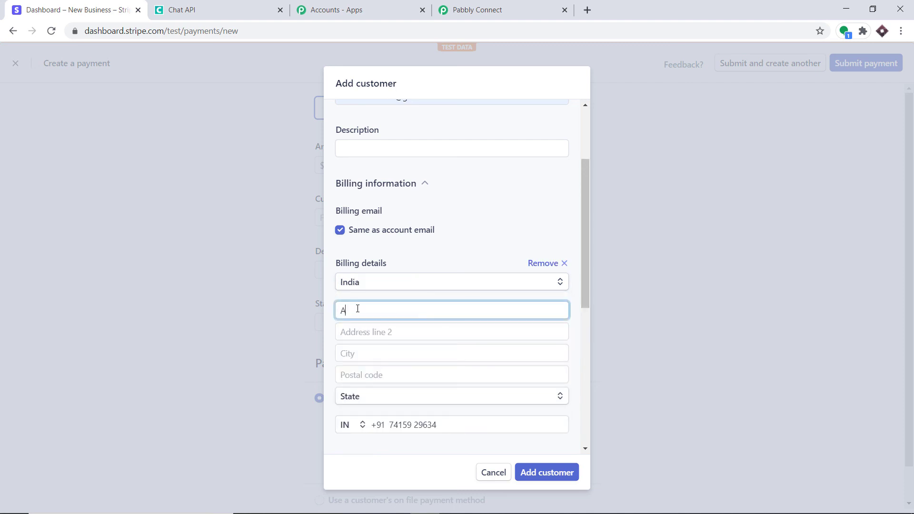
pyautogui.click(345, 332)
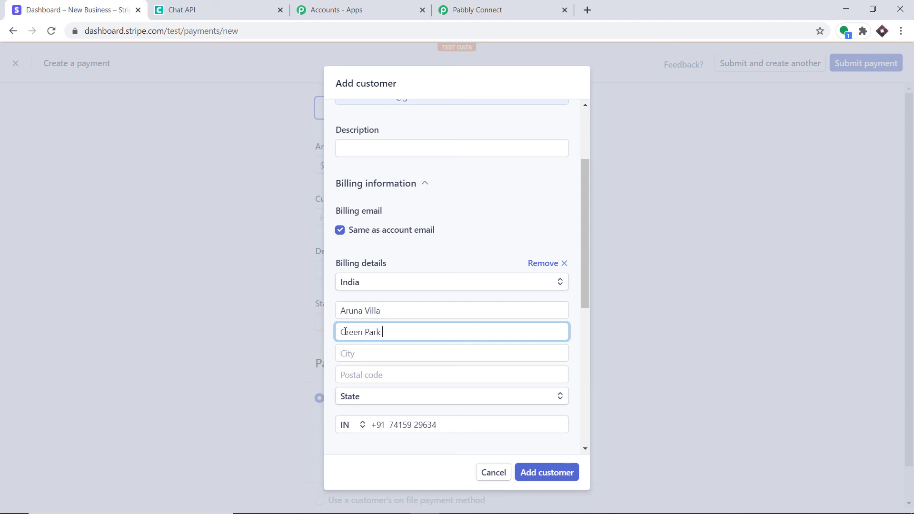
pyautogui.click(360, 347)
pyautogui.write('Mysore')
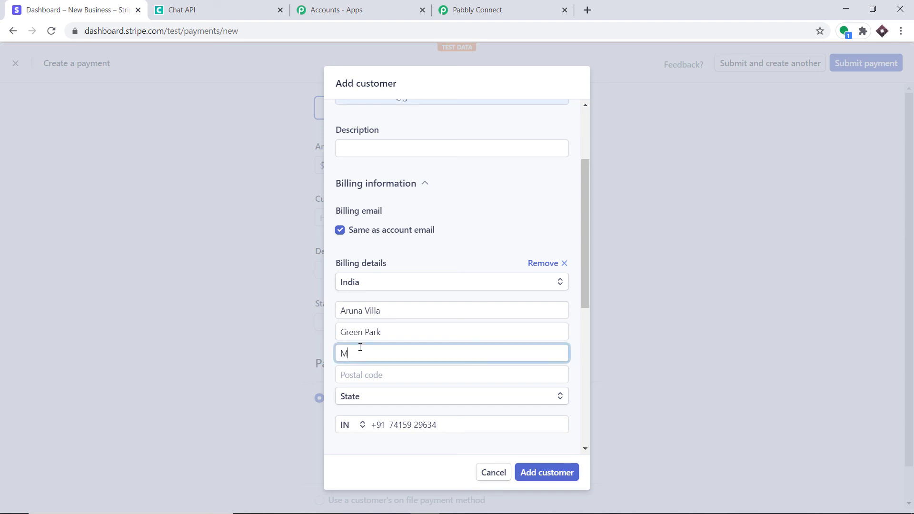
pyautogui.click(376, 370)
pyautogui.write('4')
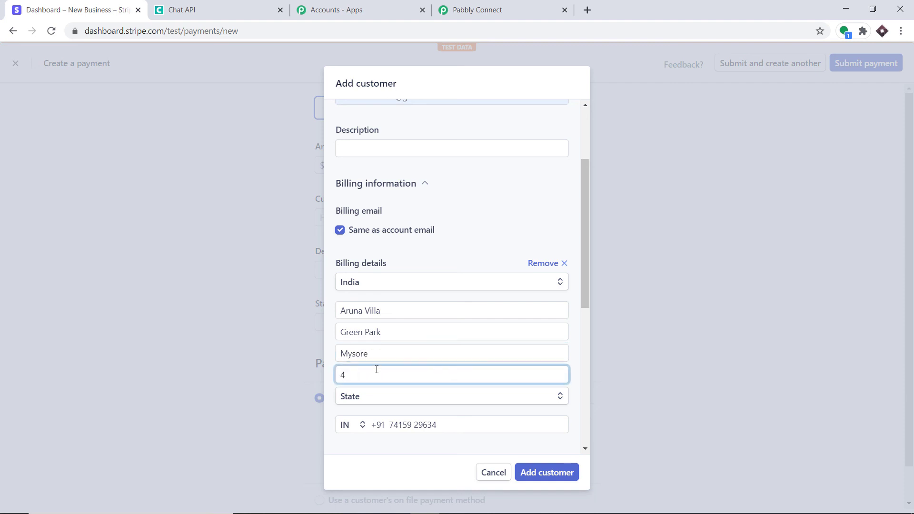
pyautogui.write('62024')
pyautogui.click(388, 399)
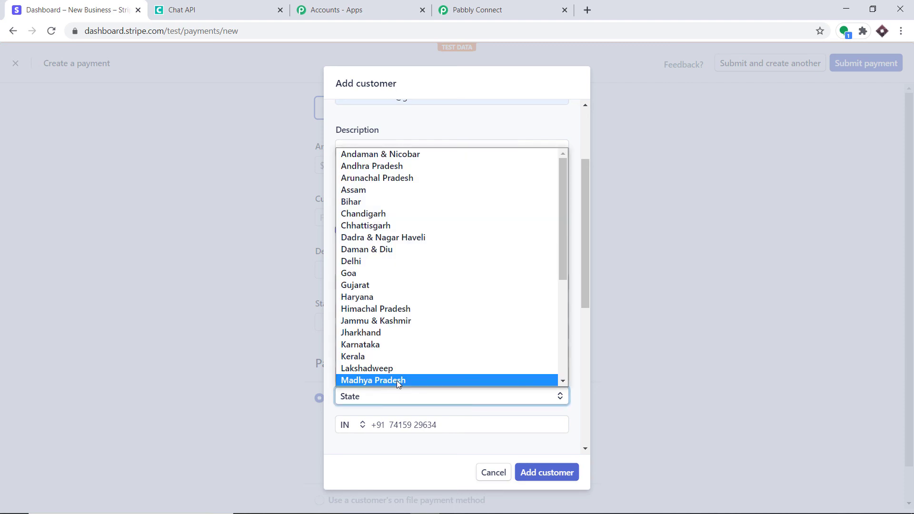
pyautogui.click(400, 379)
# Set the customer's language to English, currency USD and description 'random', then add the customer
pyautogui.scroll(-4, 407, 378)
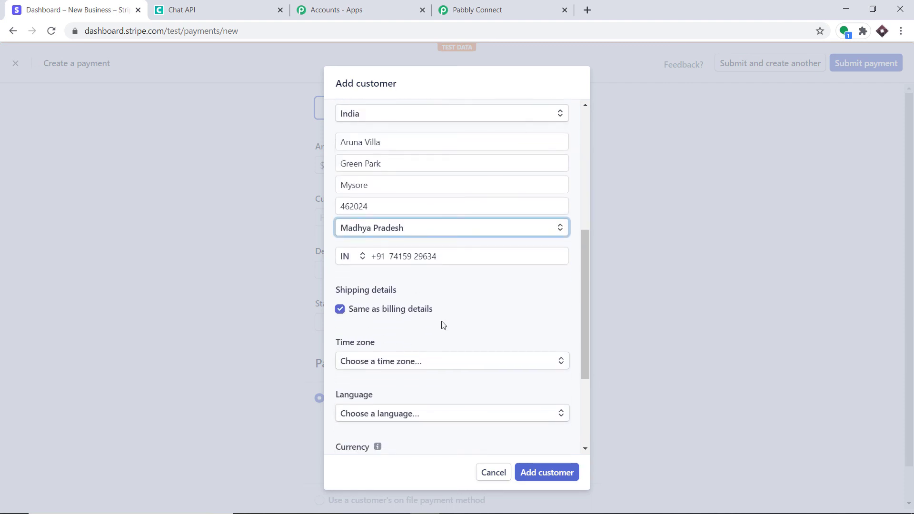
pyautogui.click(396, 409)
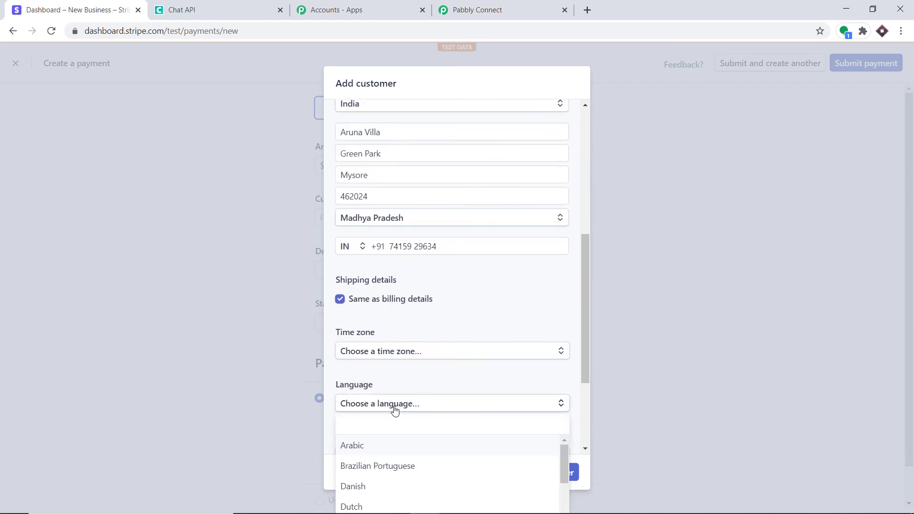
pyautogui.write('engl')
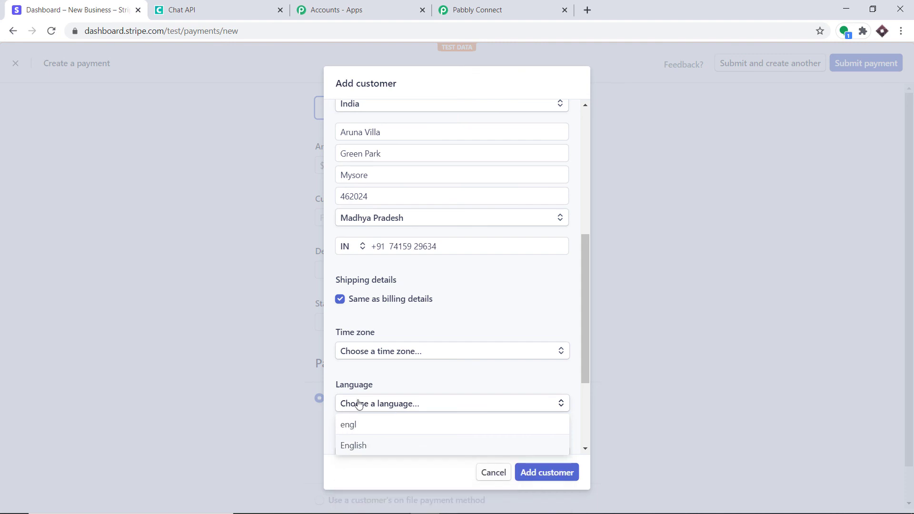
pyautogui.click(361, 446)
pyautogui.scroll(-3, 381, 404)
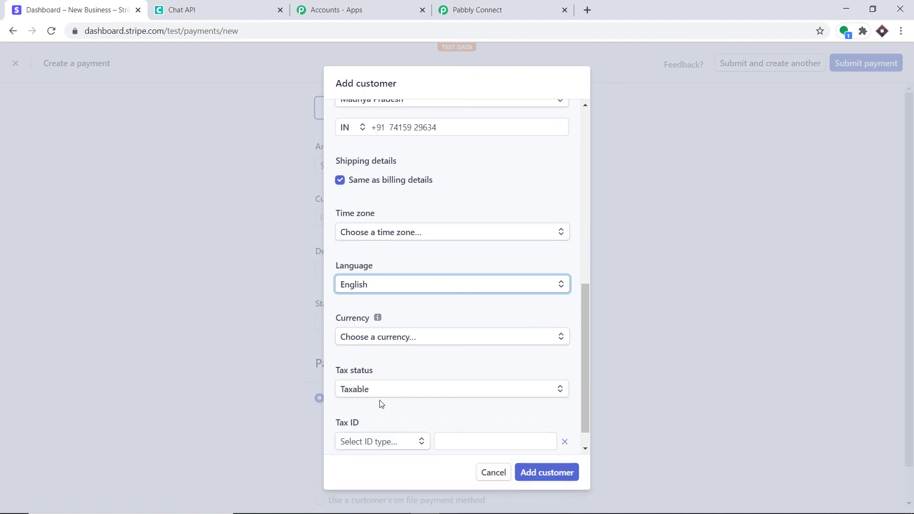
pyautogui.click(377, 336)
pyautogui.write('u')
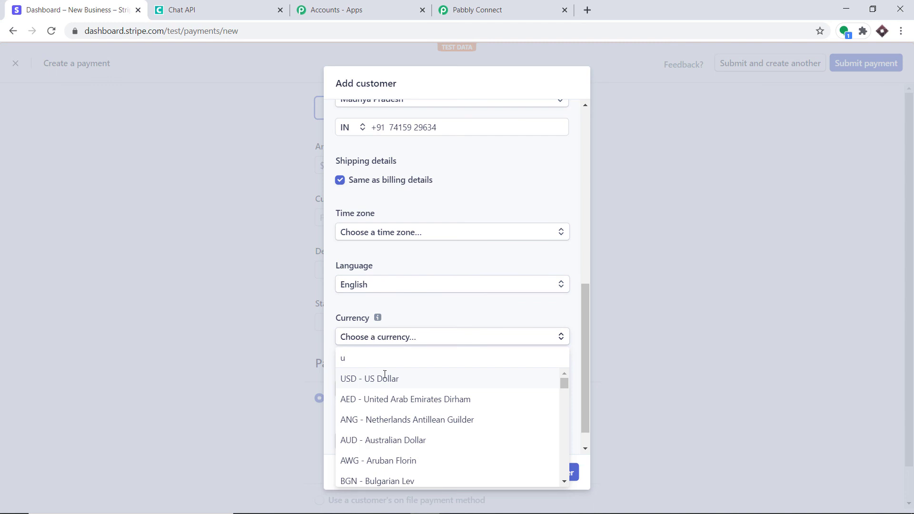
pyautogui.click(385, 379)
pyautogui.scroll(-1, 397, 399)
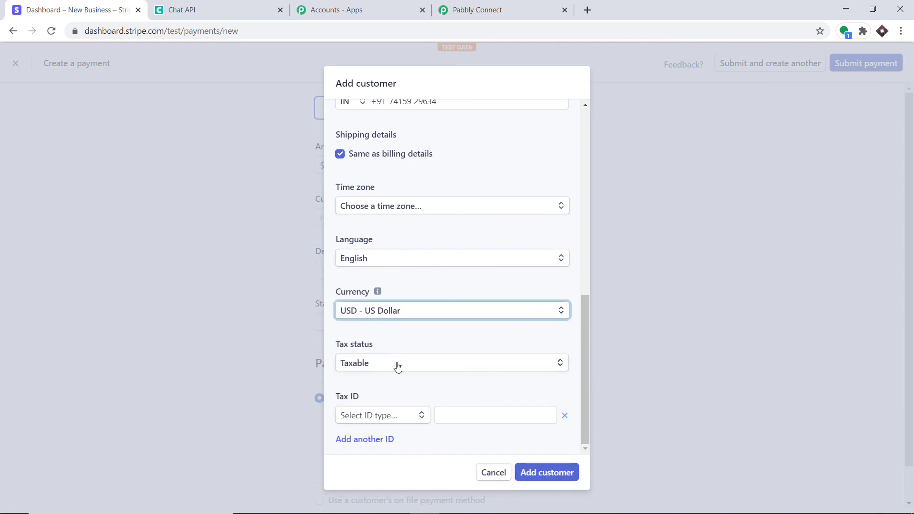
pyautogui.scroll(9, 405, 367)
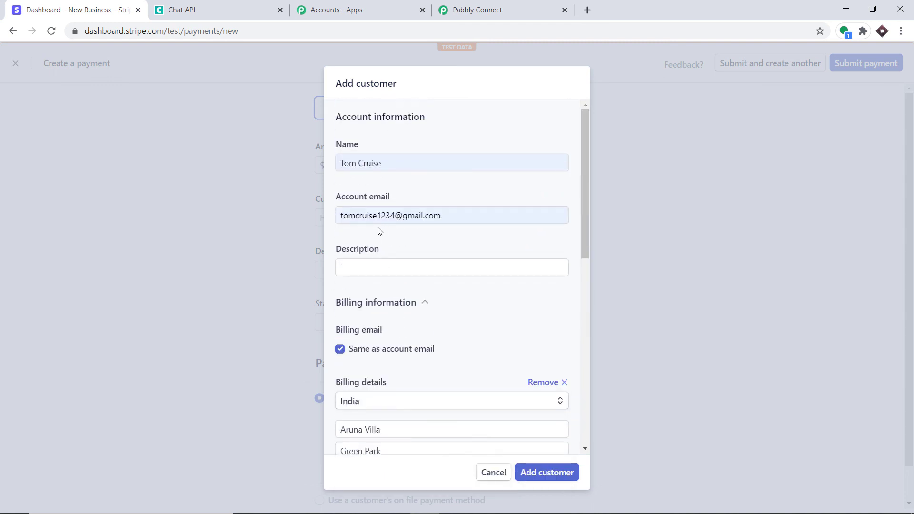
pyautogui.click(355, 266)
pyautogui.click(363, 286)
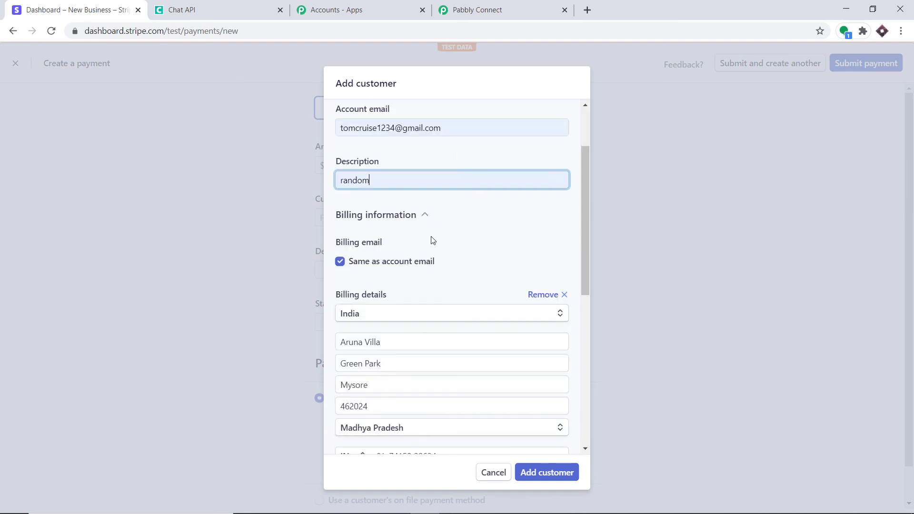
pyautogui.scroll(-10, 430, 240)
pyautogui.click(542, 473)
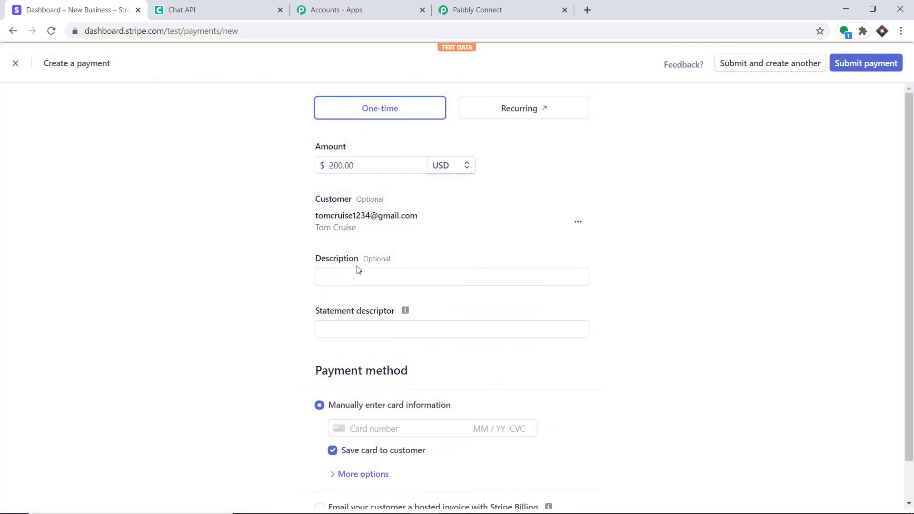
# Set the payment description to 'random' and the statement descriptor to 'pabbly'
pyautogui.click(355, 274)
pyautogui.click(355, 301)
pyautogui.click(355, 333)
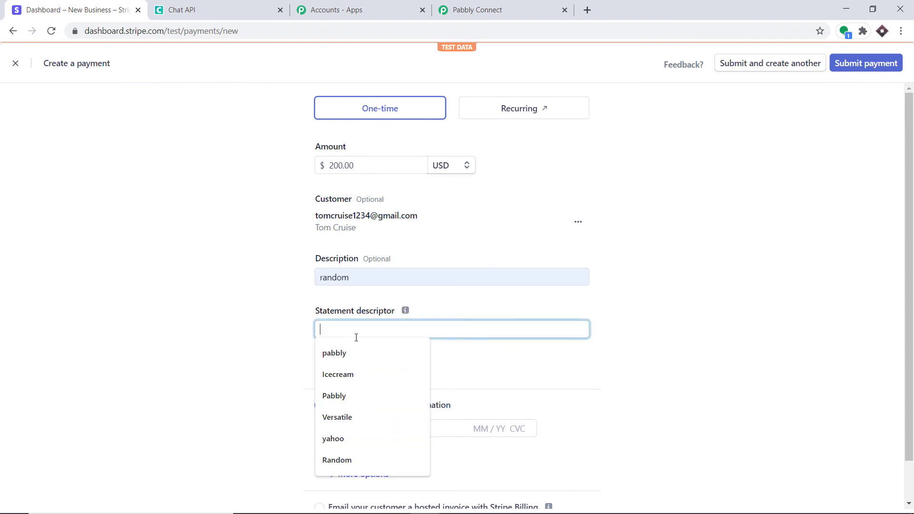
pyautogui.click(354, 356)
# Autofill the saved test Visa card, enter its CVC, and submit the payment
pyautogui.scroll(-1, 404, 359)
pyautogui.click(361, 384)
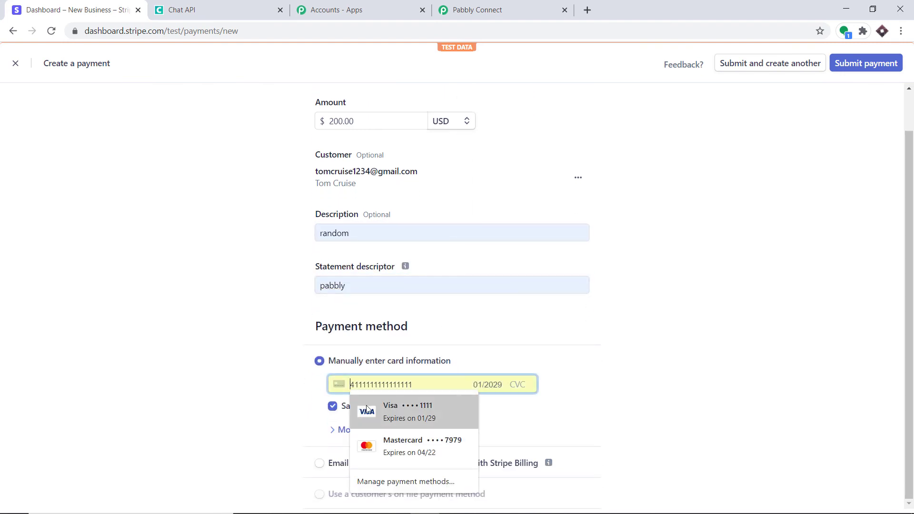
pyautogui.click(395, 404)
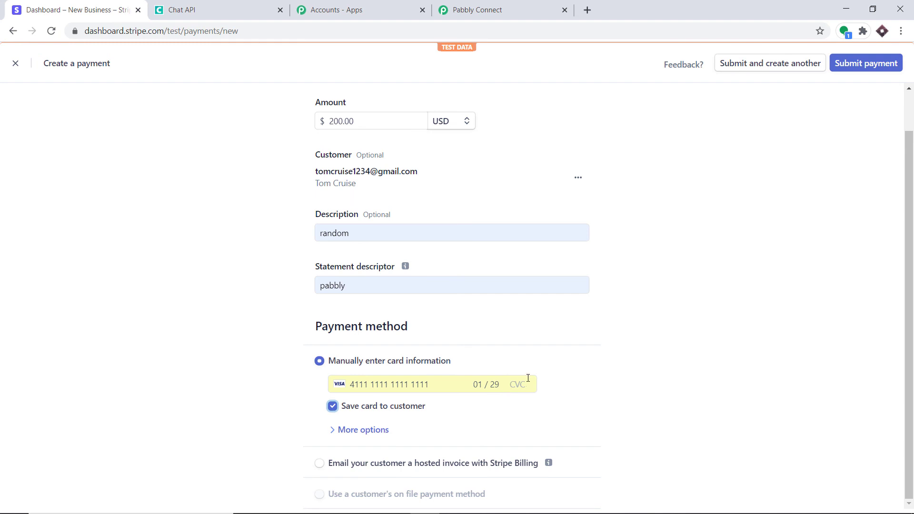
pyautogui.click(516, 384)
pyautogui.write('234')
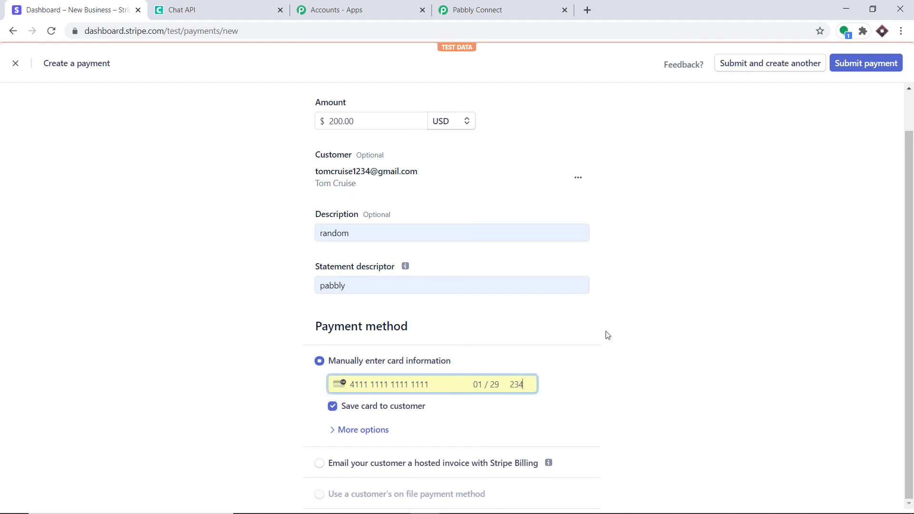
pyautogui.click(864, 65)
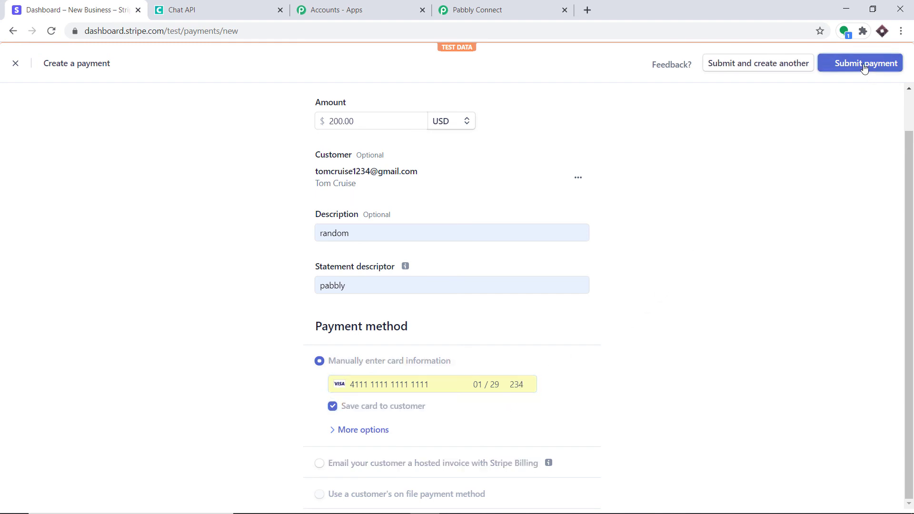